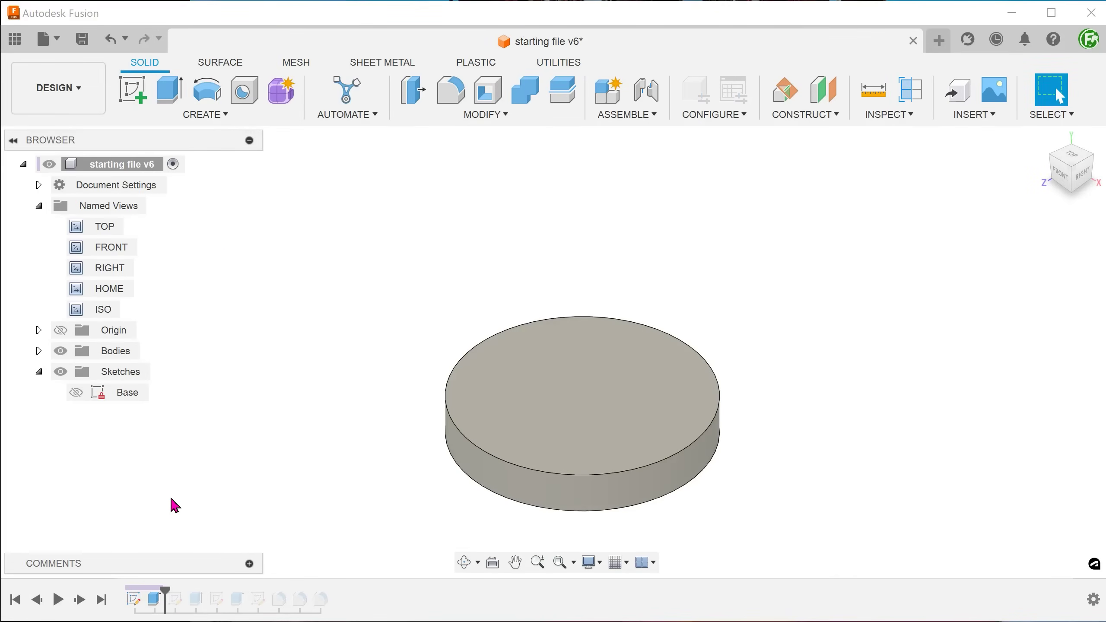
# - Advance the model history feature by feature, from the base extrusion through to the final fillet
pyautogui.click(80, 602)
pyautogui.click(79, 602)
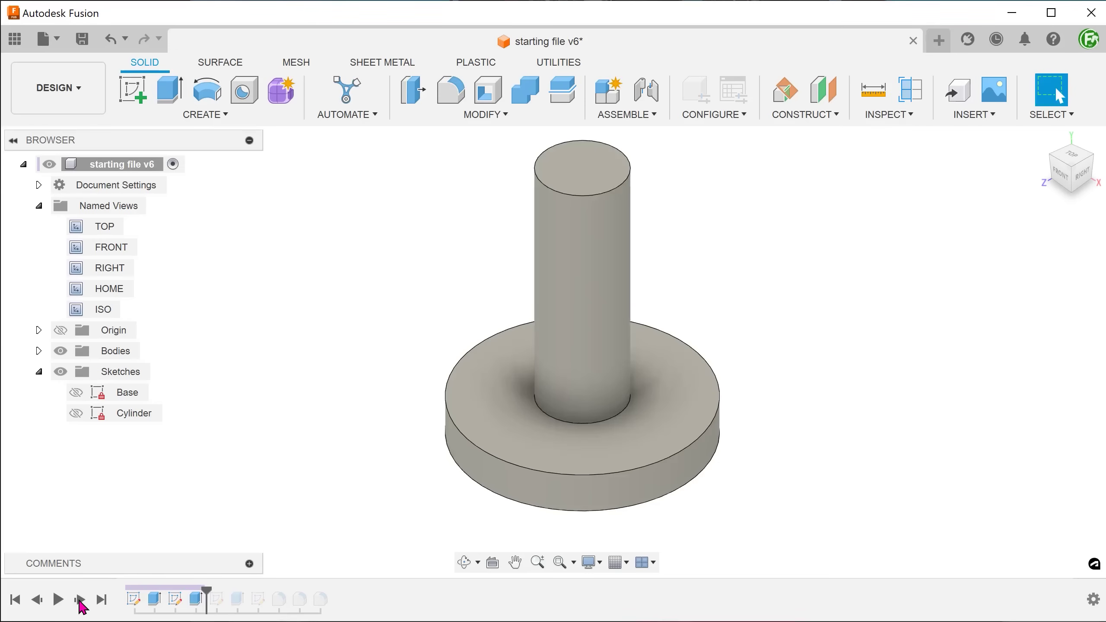
pyautogui.click(80, 602)
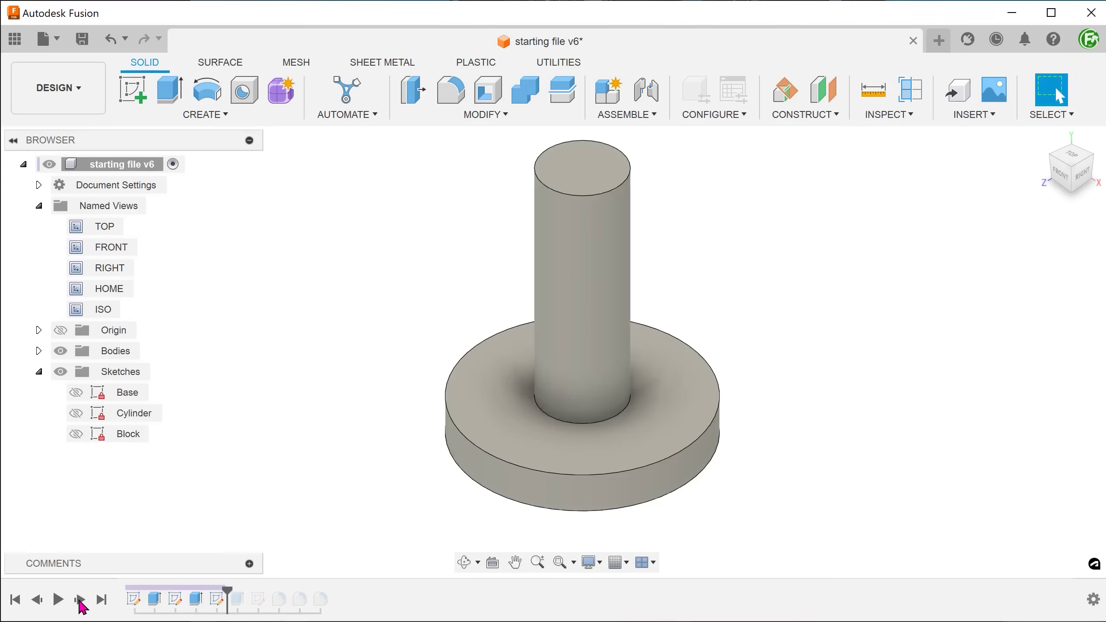
pyautogui.click(80, 602)
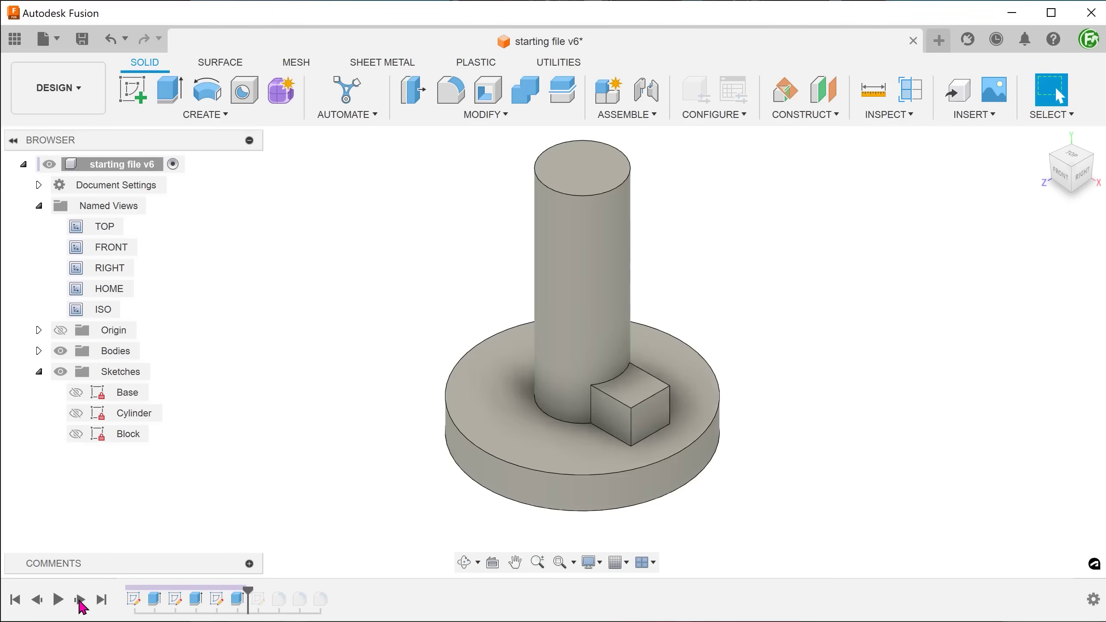
pyautogui.click(80, 602)
pyautogui.click(79, 602)
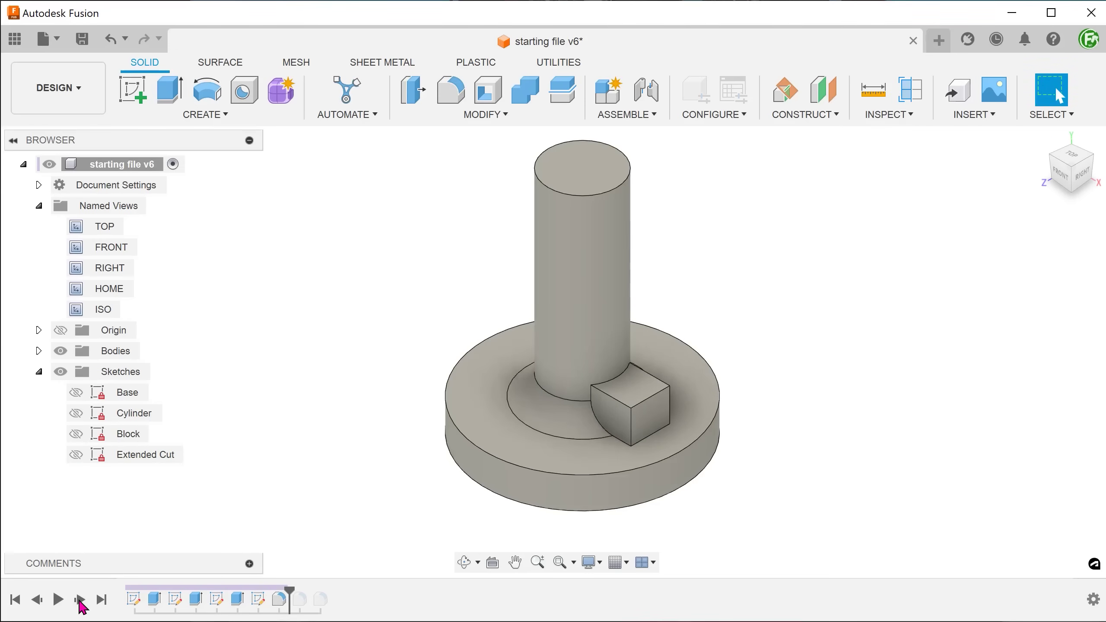
pyautogui.click(80, 601)
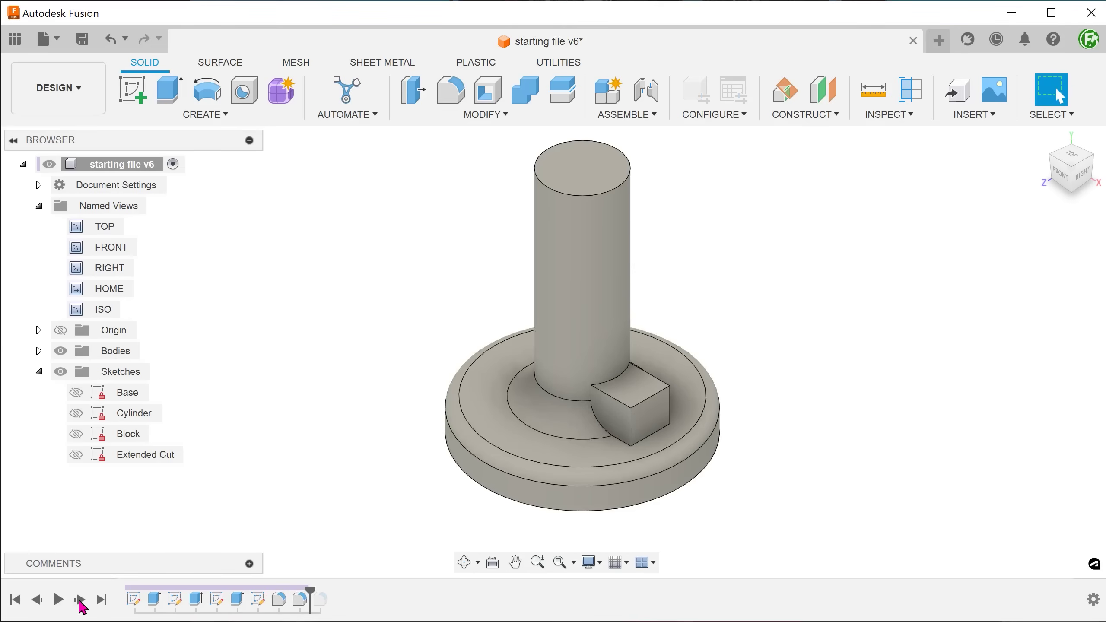
pyautogui.click(79, 602)
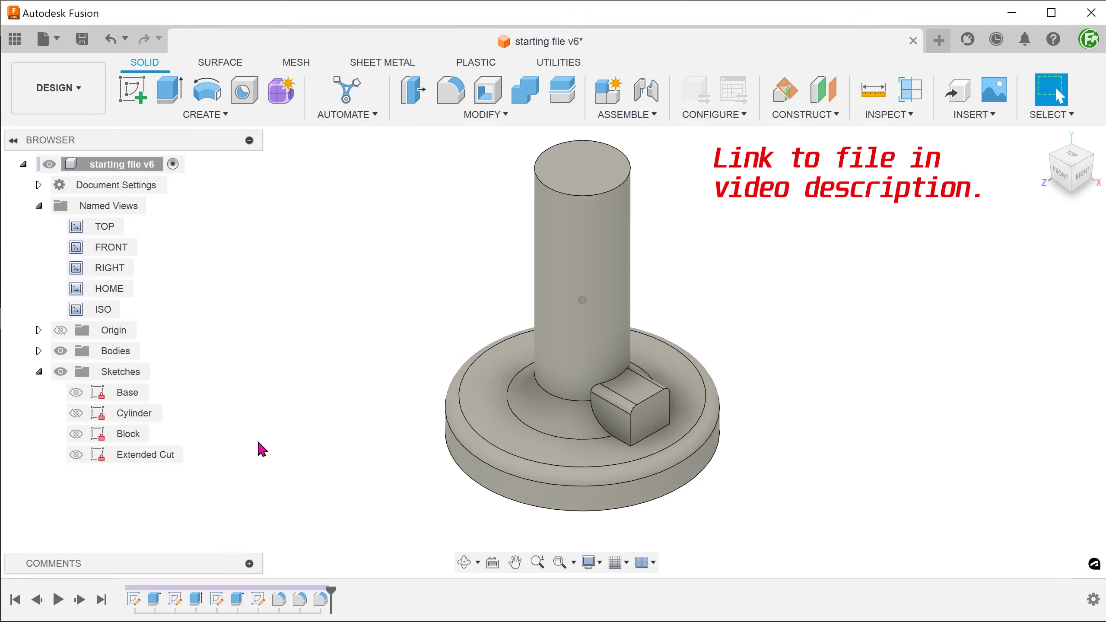
# - Inspect the block's outer end face and the base's underside, then return to the home view
pyautogui.keyDown('shift'); pyautogui.moveTo(262, 449); pyautogui.dragTo(634, 420, button='middle'); pyautogui.keyUp('shift')
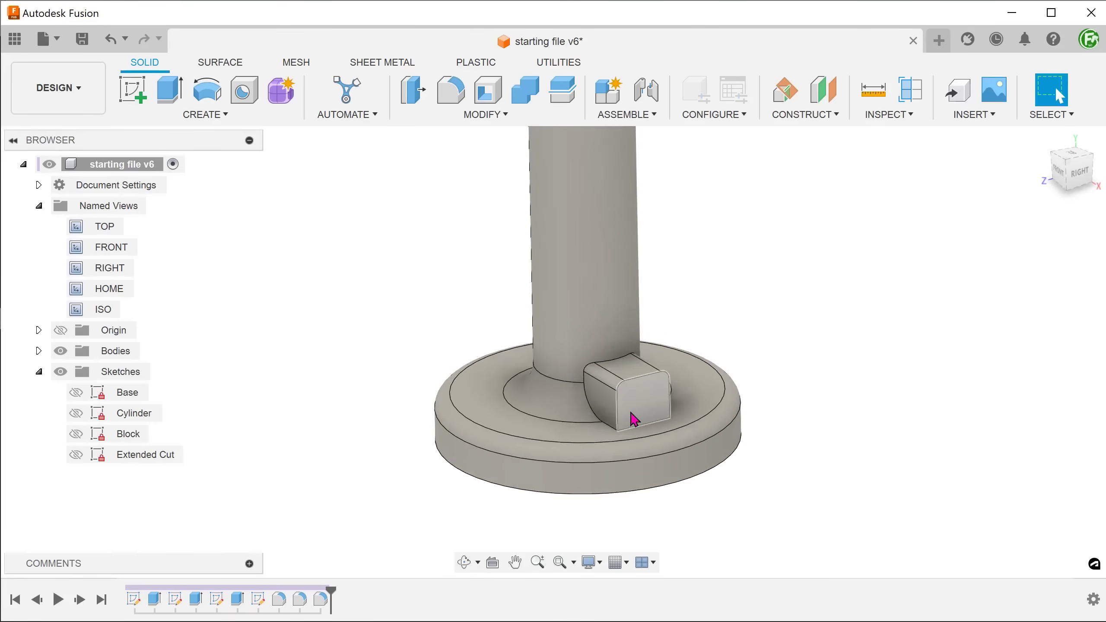
pyautogui.click(634, 419)
pyautogui.keyDown('shift'); pyautogui.moveTo(805, 427); pyautogui.dragTo(654, 454, button='middle'); pyautogui.keyUp('shift')
pyautogui.click(598, 450)
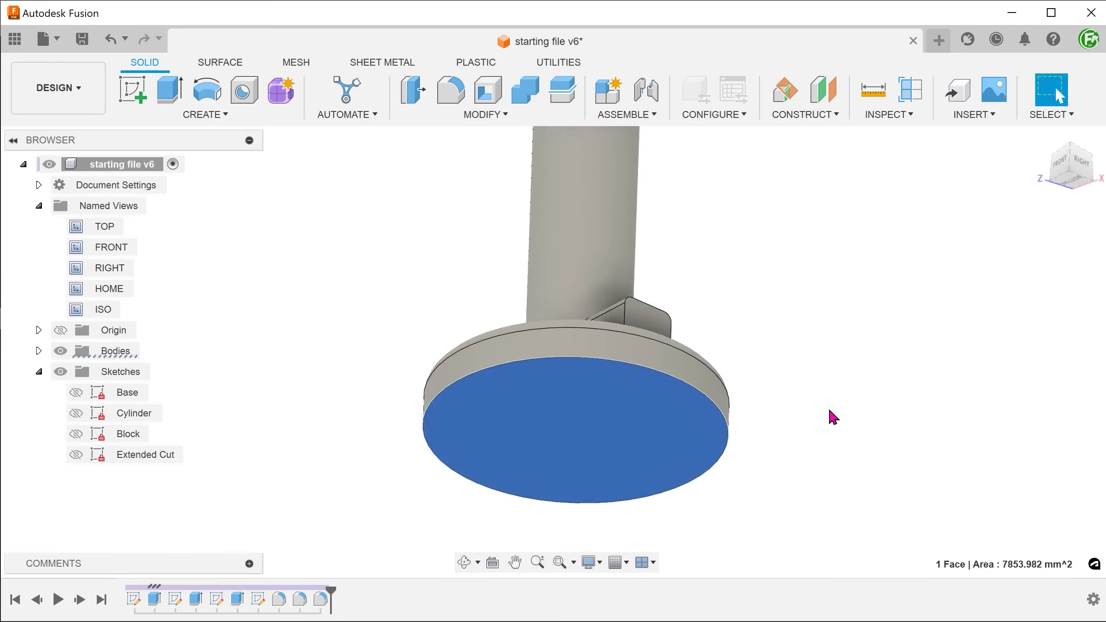
pyautogui.press('Escape')
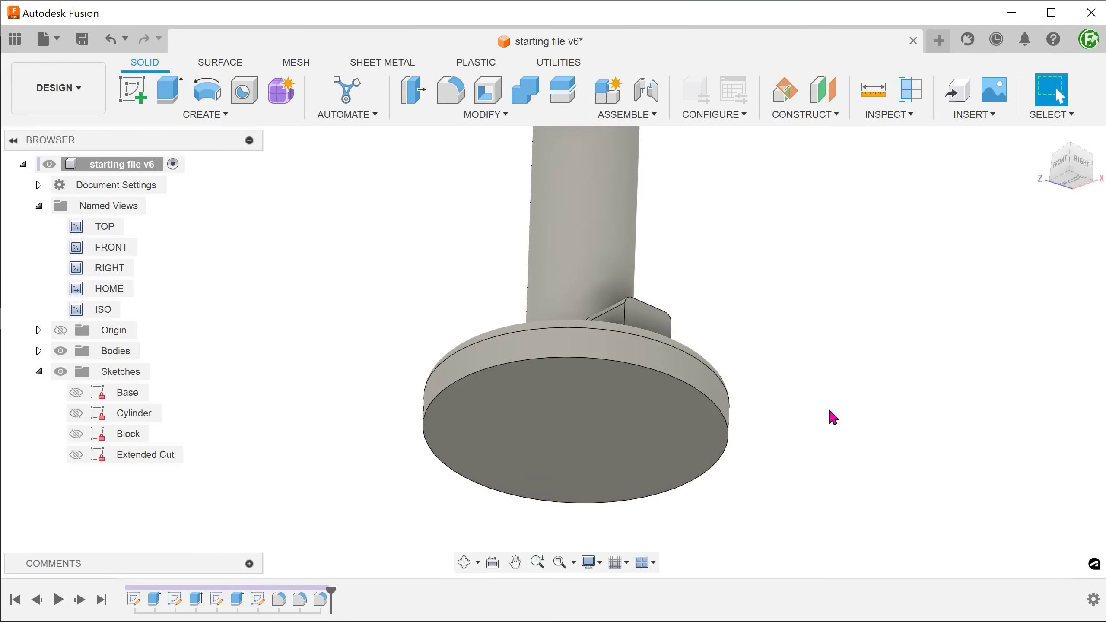
pyautogui.press('F6')
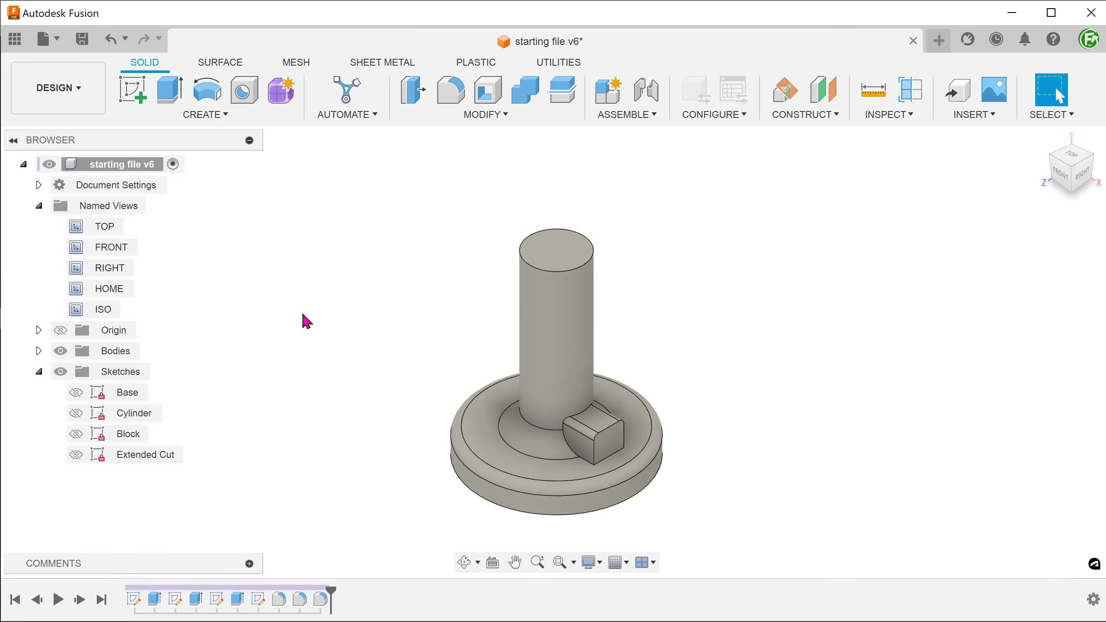
# - Shell the body inward with a 2 mm thickness, removing the base's underside and the block's outer end face
pyautogui.click(432, 115)
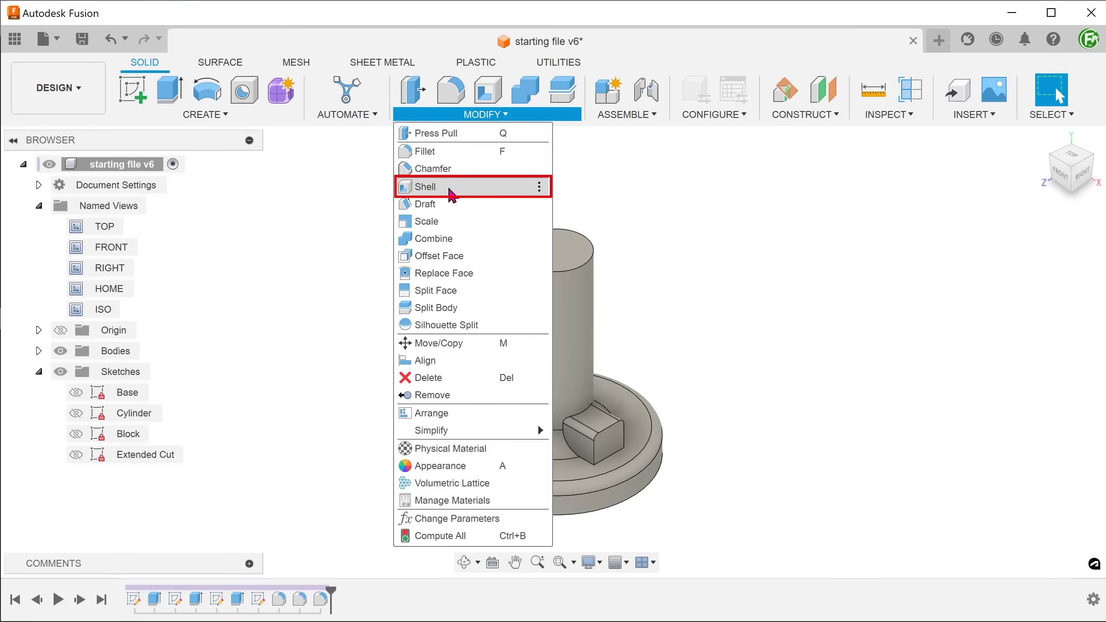
pyautogui.click(449, 189)
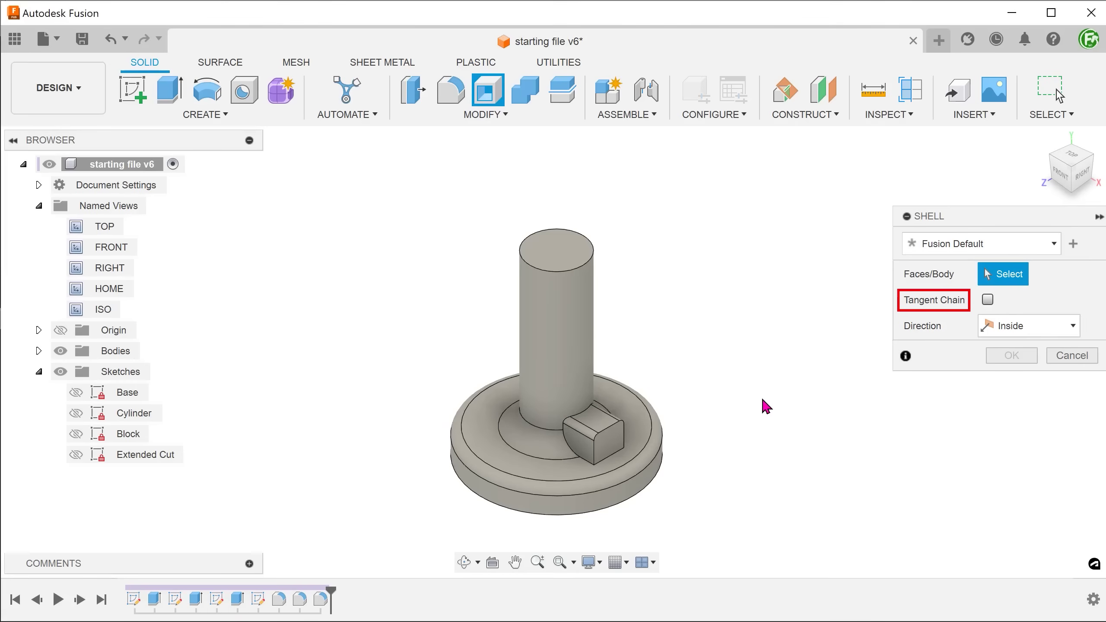
pyautogui.moveTo(761, 408)
pyautogui.keyDown('shift'); pyautogui.mouseDown(button='middle')
pyautogui.moveTo(734, 443)
pyautogui.moveTo(704, 450)
pyautogui.moveTo(650, 501)
pyautogui.moveTo(608, 433)
pyautogui.mouseUp(button='middle'); pyautogui.keyUp('shift')
pyautogui.click(608, 434)
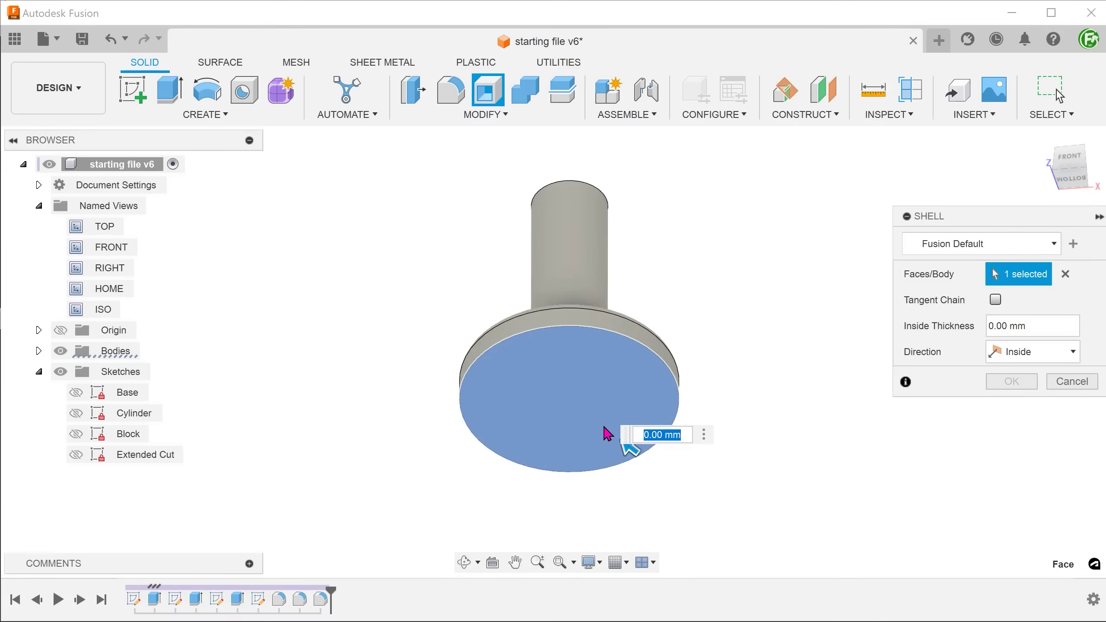
pyautogui.keyDown('shift'); pyautogui.moveTo(749, 362); pyautogui.dragTo(646, 339, button='middle'); pyautogui.keyUp('shift')
pyautogui.click(605, 354)
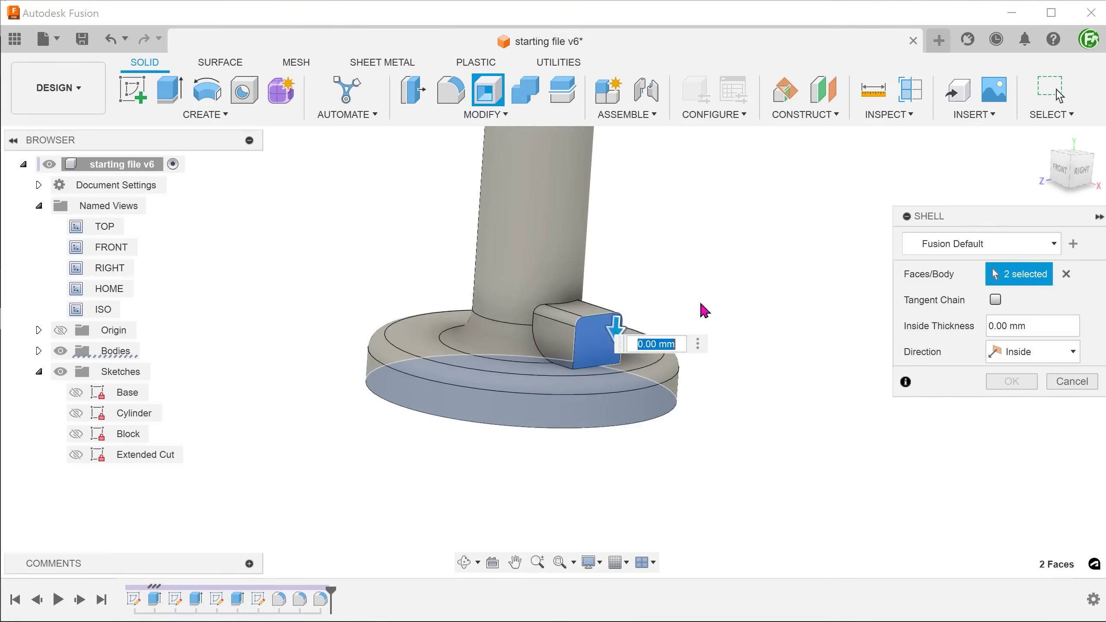
pyautogui.moveTo(701, 311)
pyautogui.keyDown('shift'); pyautogui.mouseDown(button='middle')
pyautogui.moveTo(736, 297)
pyautogui.moveTo(755, 257)
pyautogui.mouseUp(button='middle'); pyautogui.keyUp('shift')
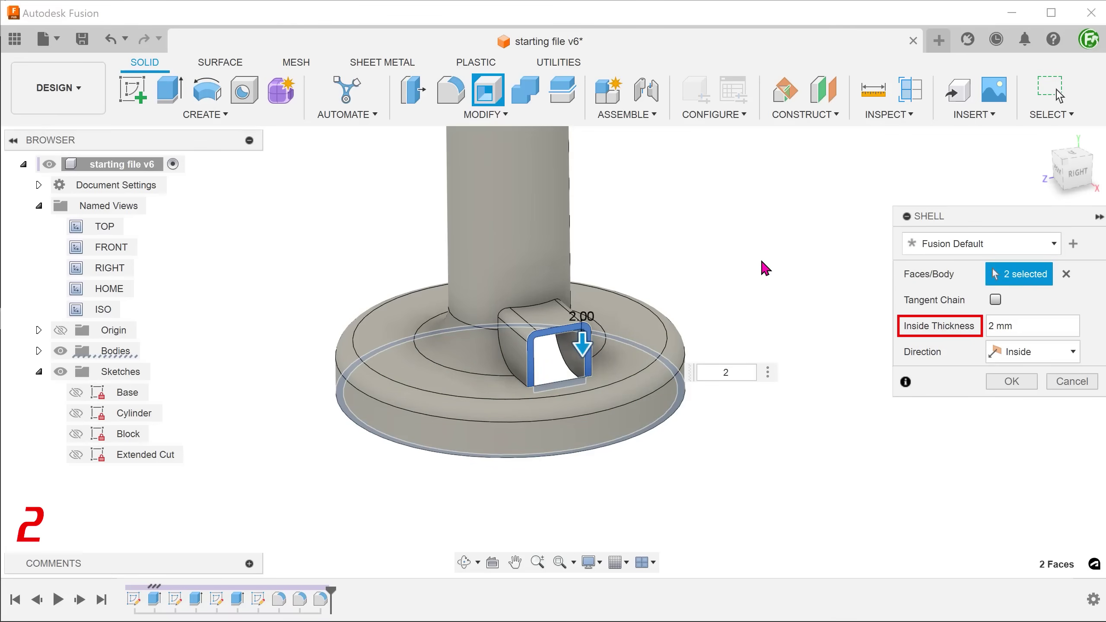
pyautogui.moveTo(807, 444)
pyautogui.keyDown('shift'); pyautogui.mouseDown(button='middle')
pyautogui.moveTo(780, 461)
pyautogui.moveTo(795, 458)
pyautogui.mouseUp(button='middle'); pyautogui.keyUp('shift')
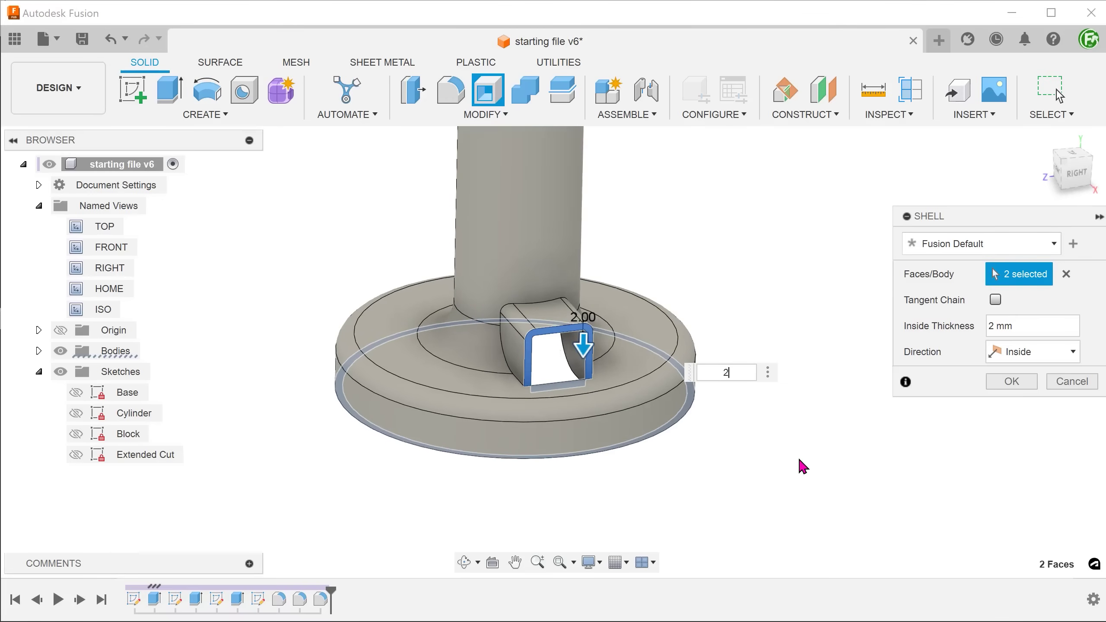
pyautogui.click(1000, 382)
# - Examine the shelled interior with a temporary section analysis on the XY plane and check the opening in the block
pyautogui.keyDown('shift'); pyautogui.moveTo(599, 490); pyautogui.dragTo(710, 184, button='middle'); pyautogui.keyUp('shift')
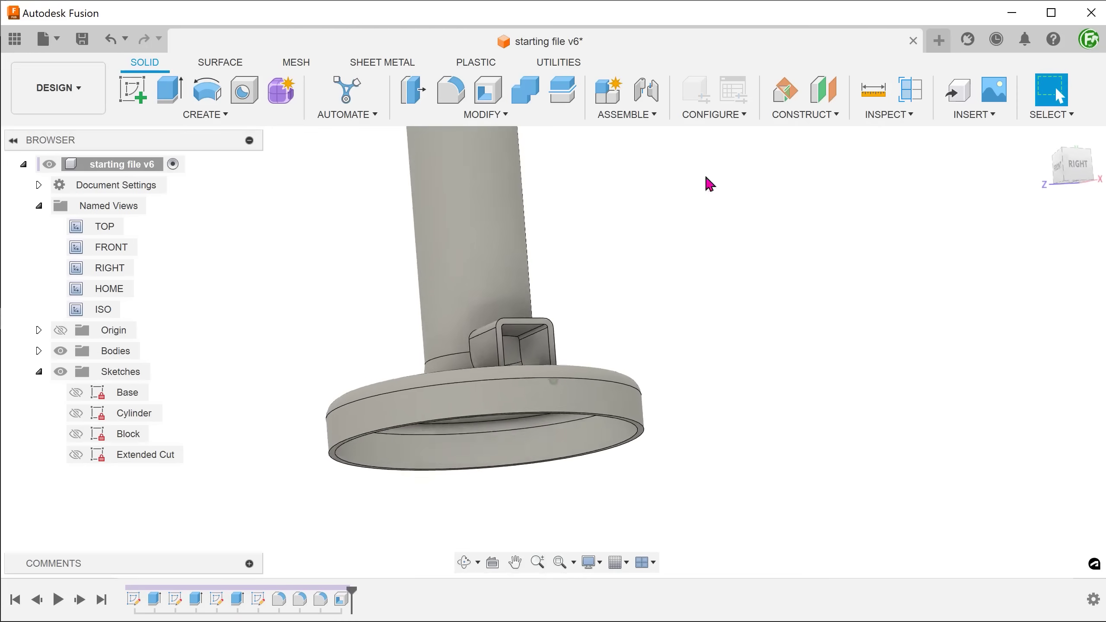
pyautogui.click(909, 91)
pyautogui.keyDown('shift'); pyautogui.moveTo(692, 235); pyautogui.dragTo(517, 395, button='middle'); pyautogui.keyUp('shift')
pyautogui.click(517, 394)
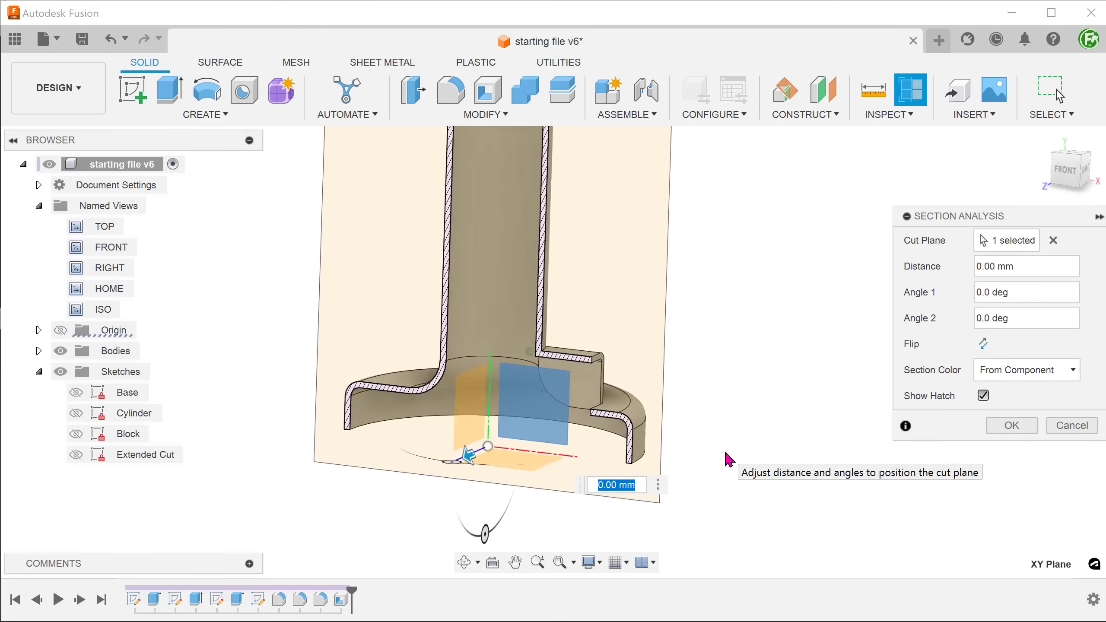
pyautogui.click(1058, 426)
pyautogui.keyDown('shift'); pyautogui.moveTo(733, 456); pyautogui.dragTo(341, 518, button='middle'); pyautogui.keyUp('shift')
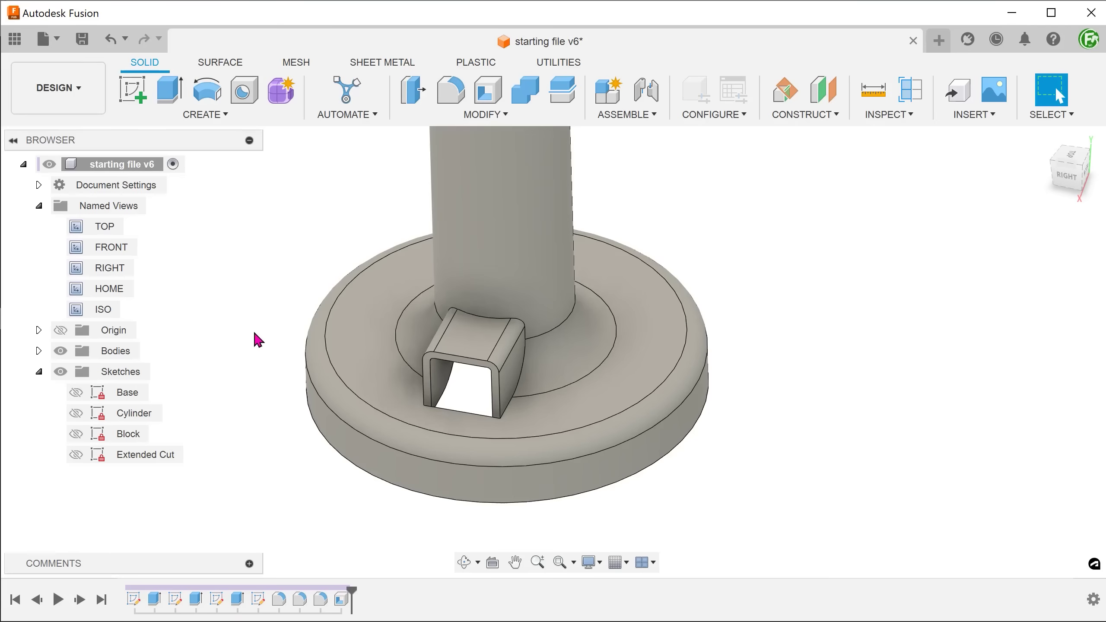
# - Restore the home view and delete the Shell feature from the model history
pyautogui.press('F6')
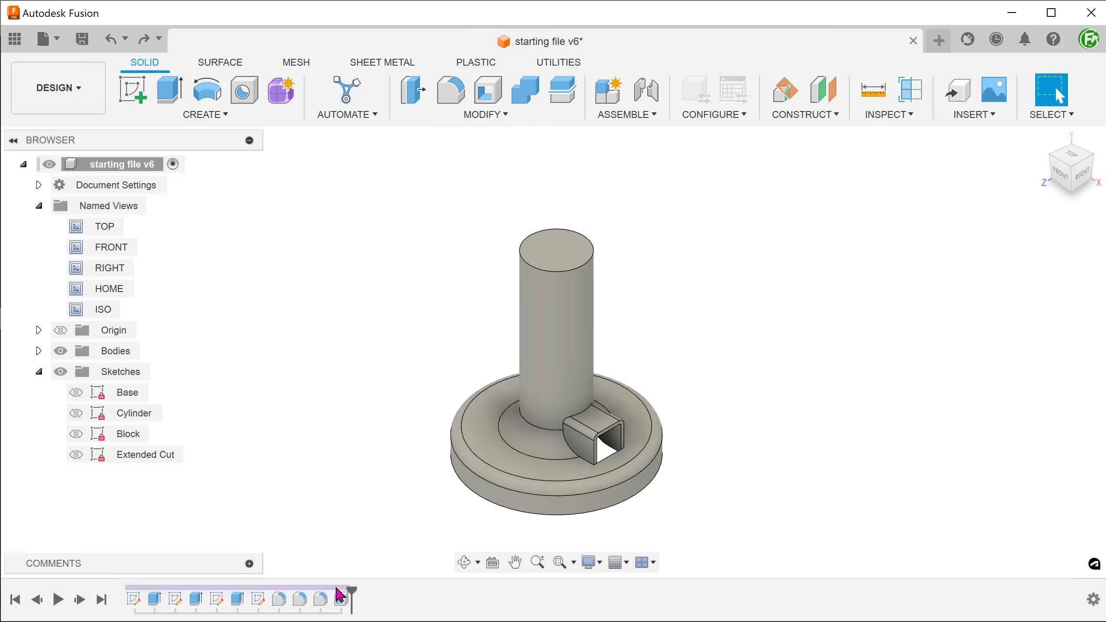
pyautogui.click(344, 601)
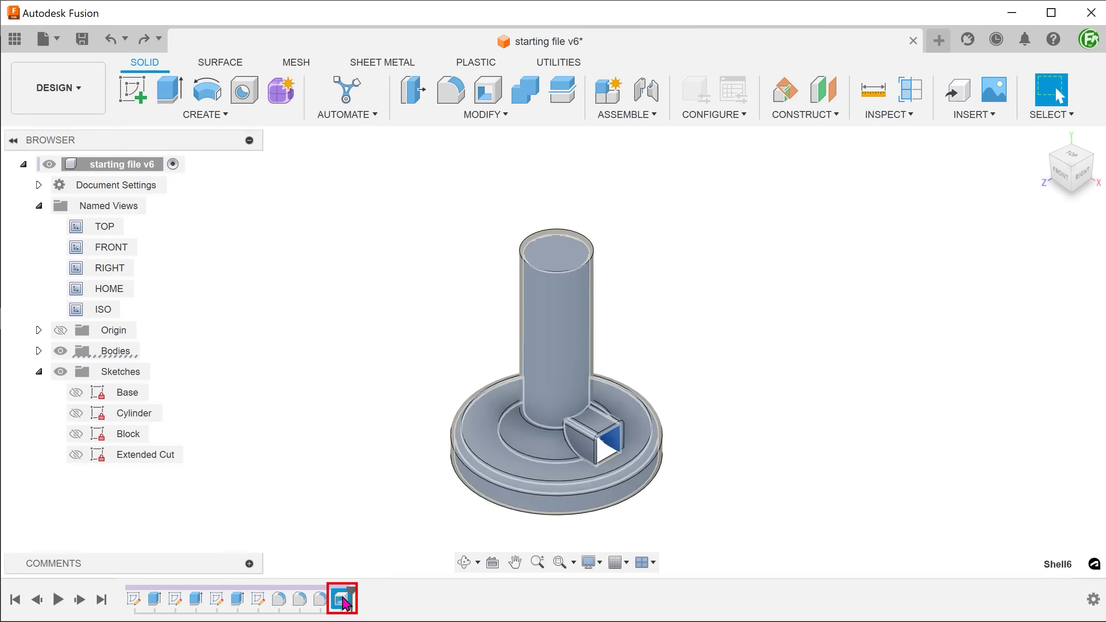
pyautogui.press('Delete')
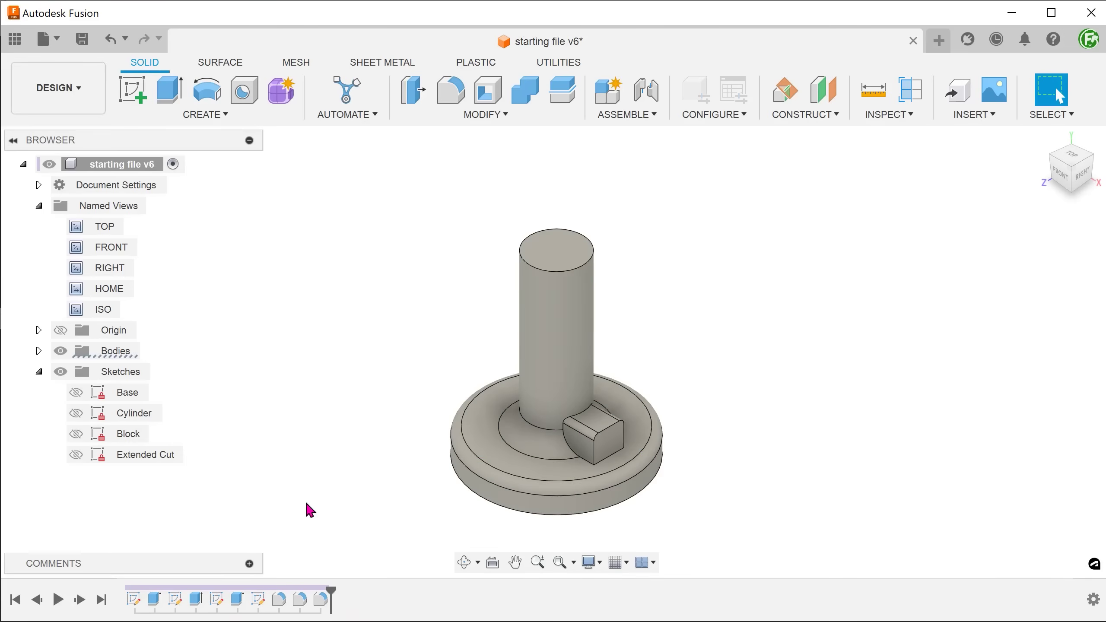
# - Show the Extended Cut sketch and check its rectangular profile in front of the block
pyautogui.click(78, 462)
pyautogui.click(76, 454)
pyautogui.click(279, 458)
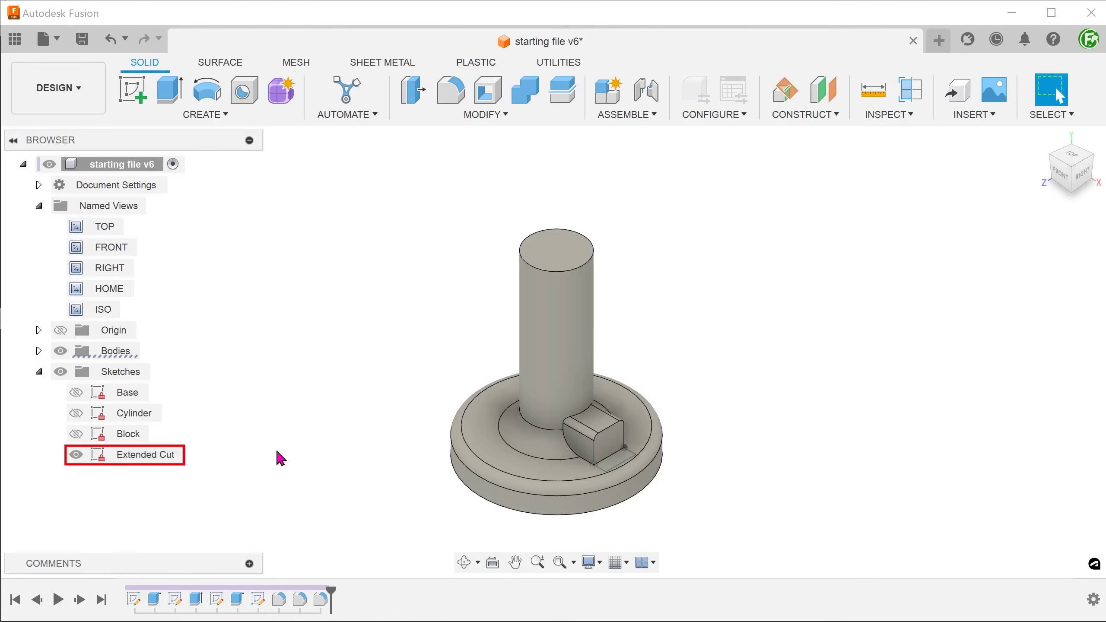
pyautogui.scroll(5, 507, 526)
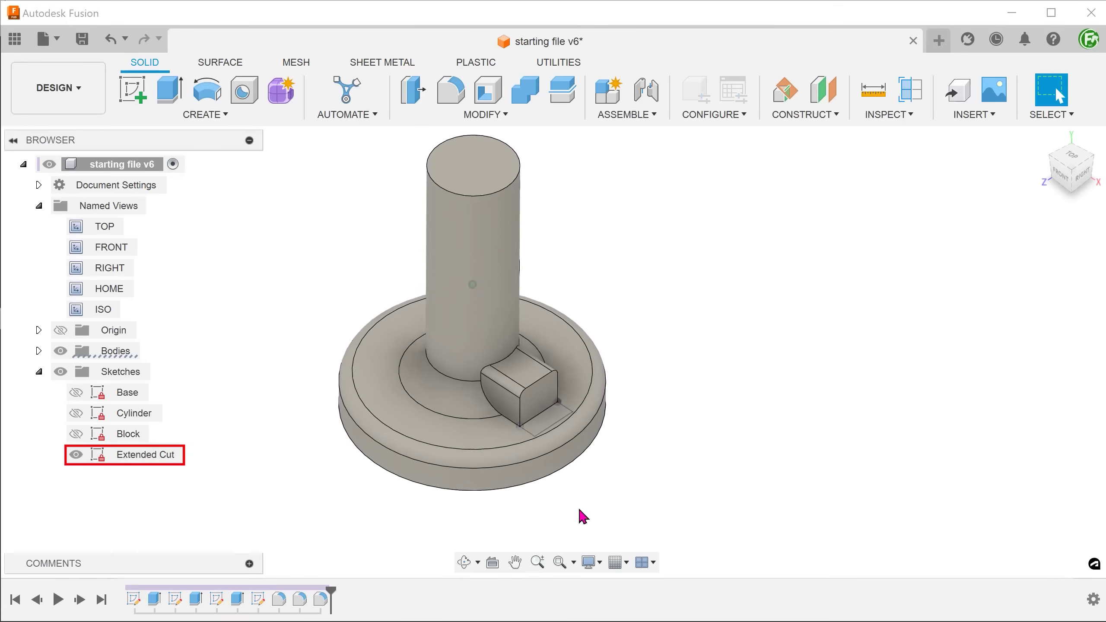
pyautogui.click(530, 433)
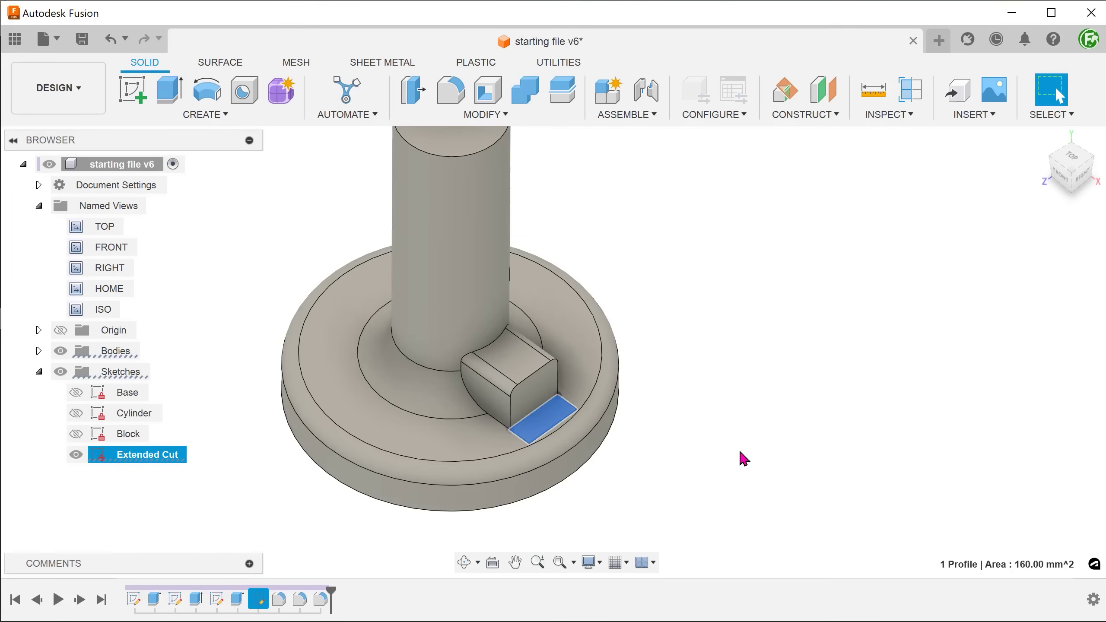
pyautogui.click(741, 458)
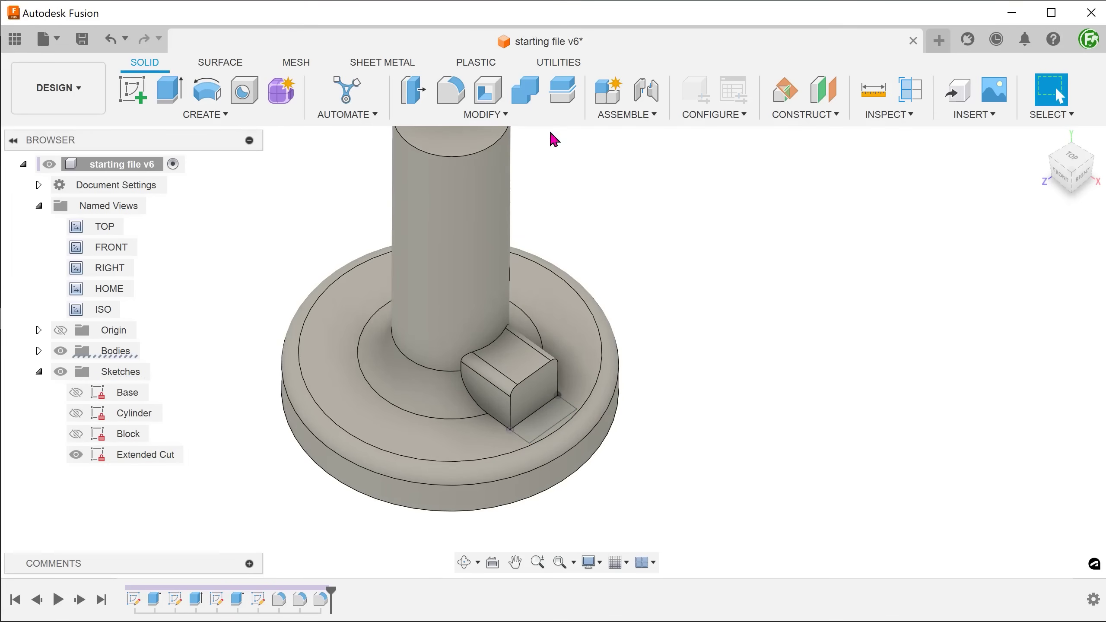
# - Split the base's flat top face using the Extended Cut sketch profile as the splitting tool, and check the resulting rectangular face
pyautogui.click(507, 115)
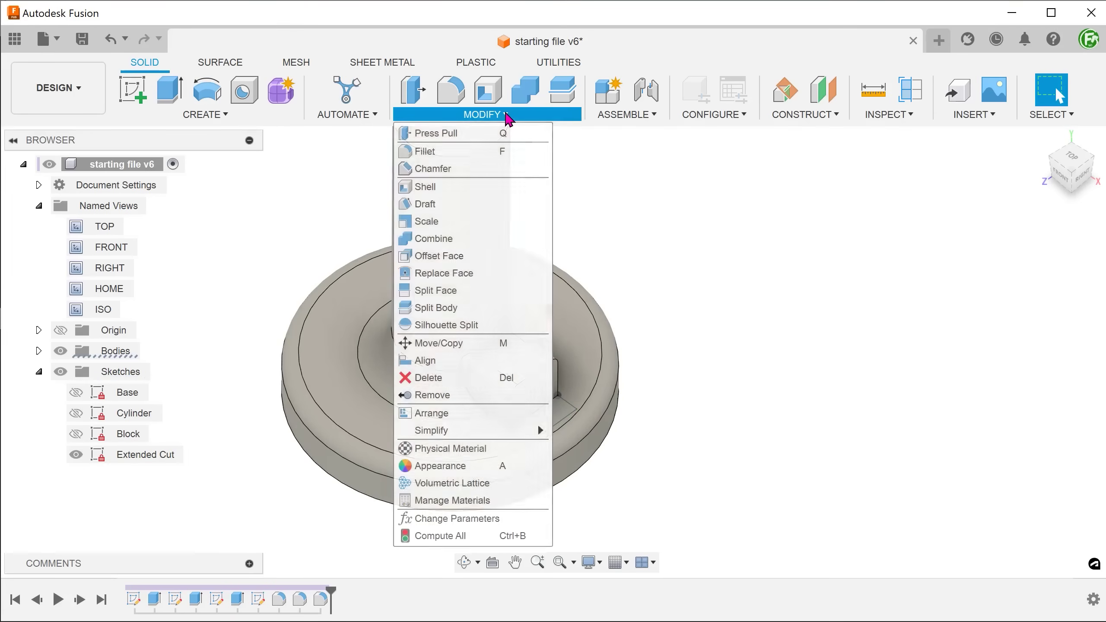
pyautogui.click(496, 291)
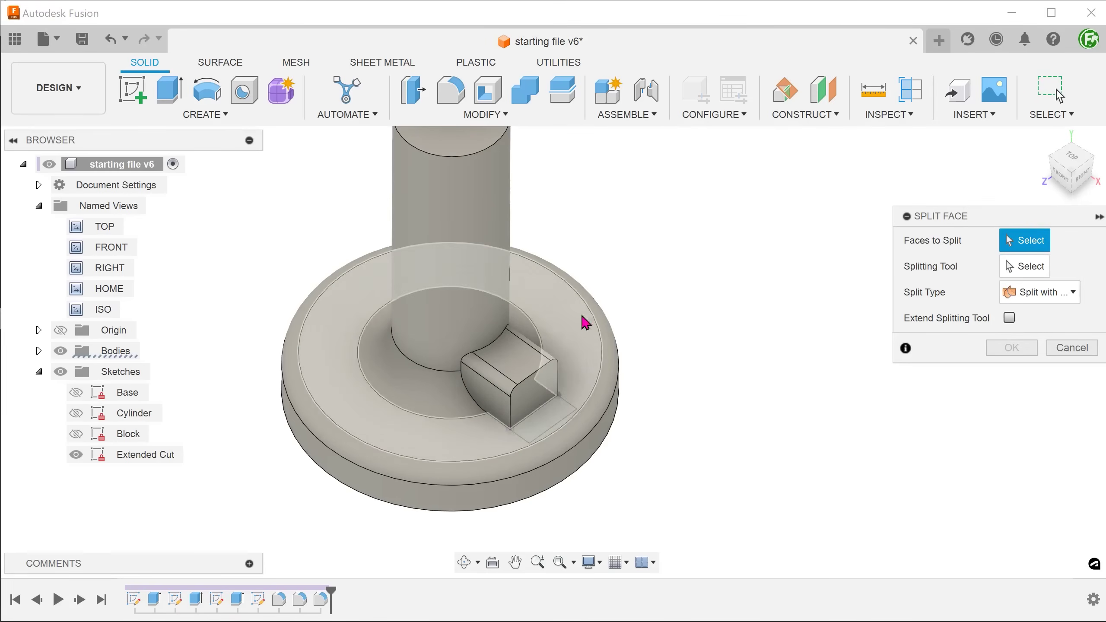
pyautogui.click(568, 327)
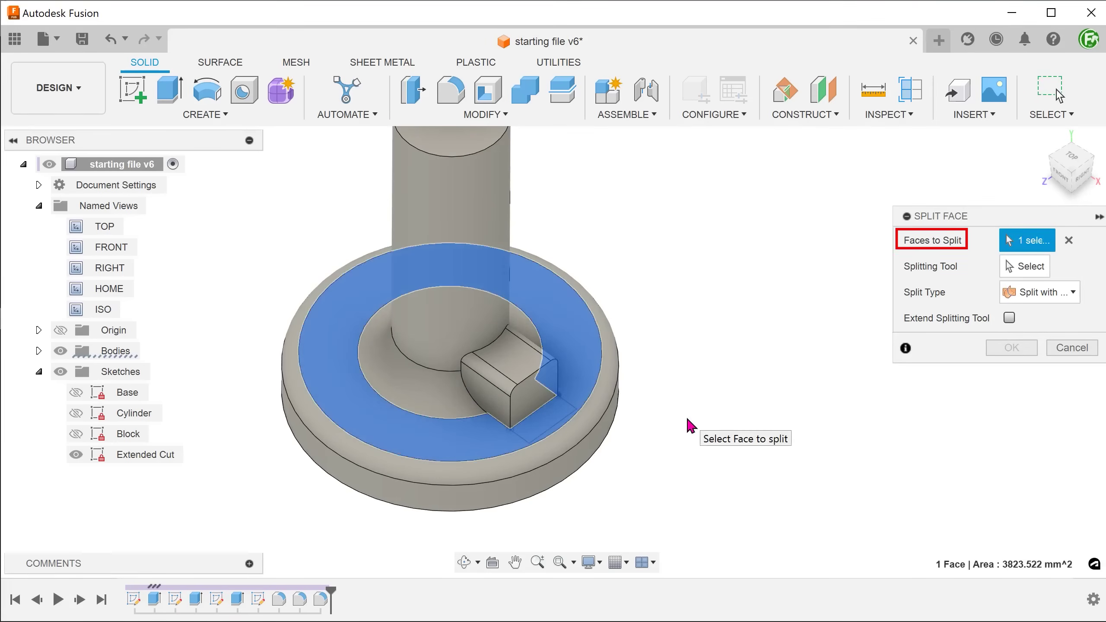
pyautogui.click(1021, 268)
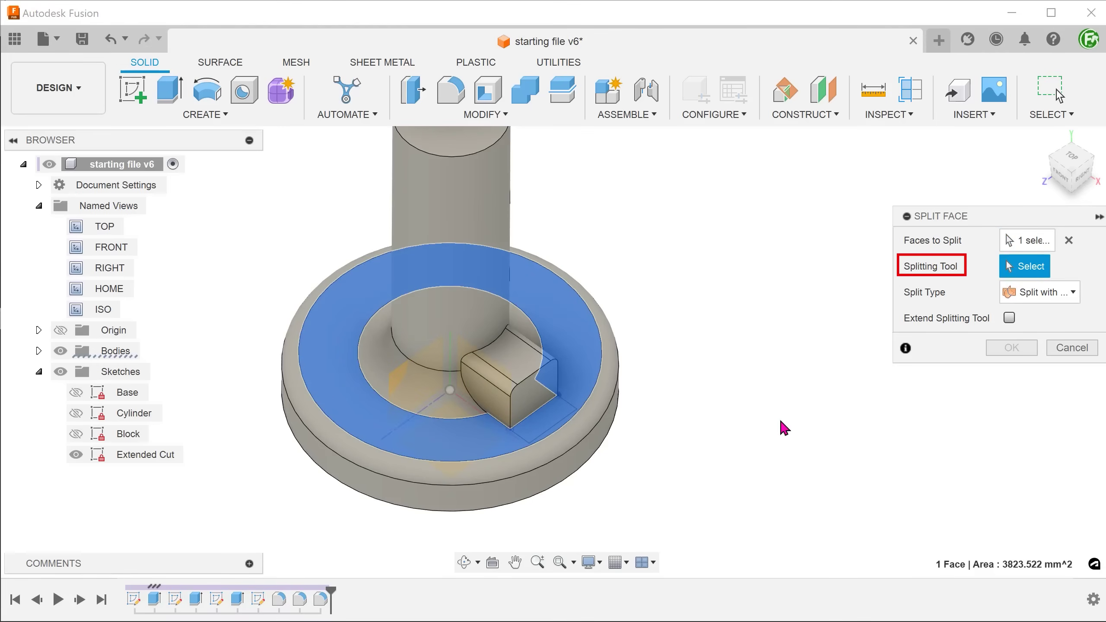
pyautogui.scroll(3, 736, 452)
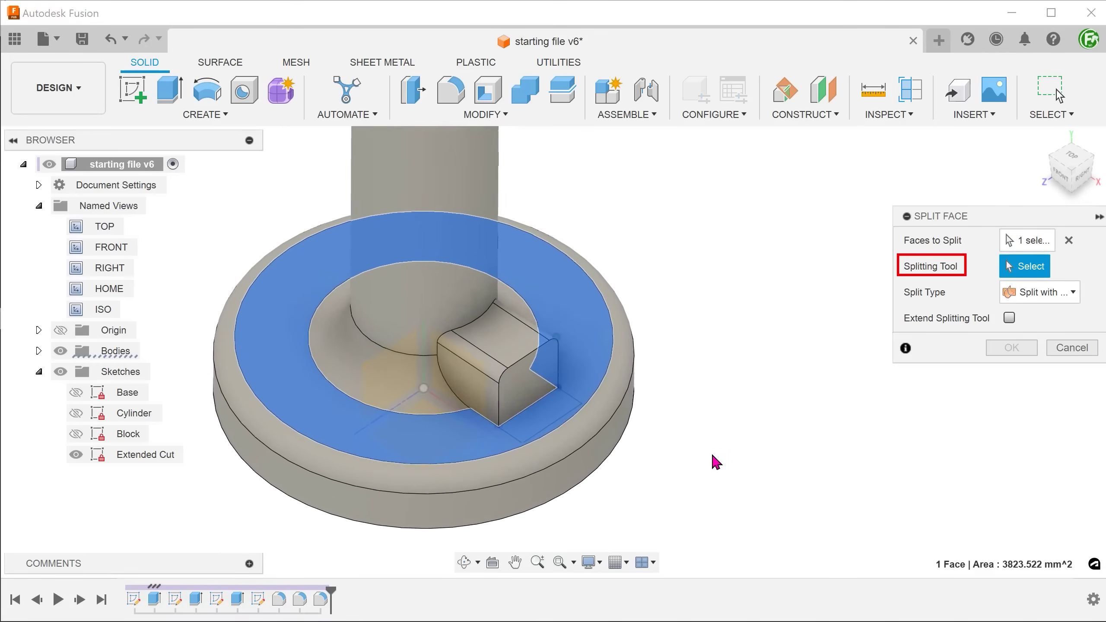
pyautogui.click(575, 401)
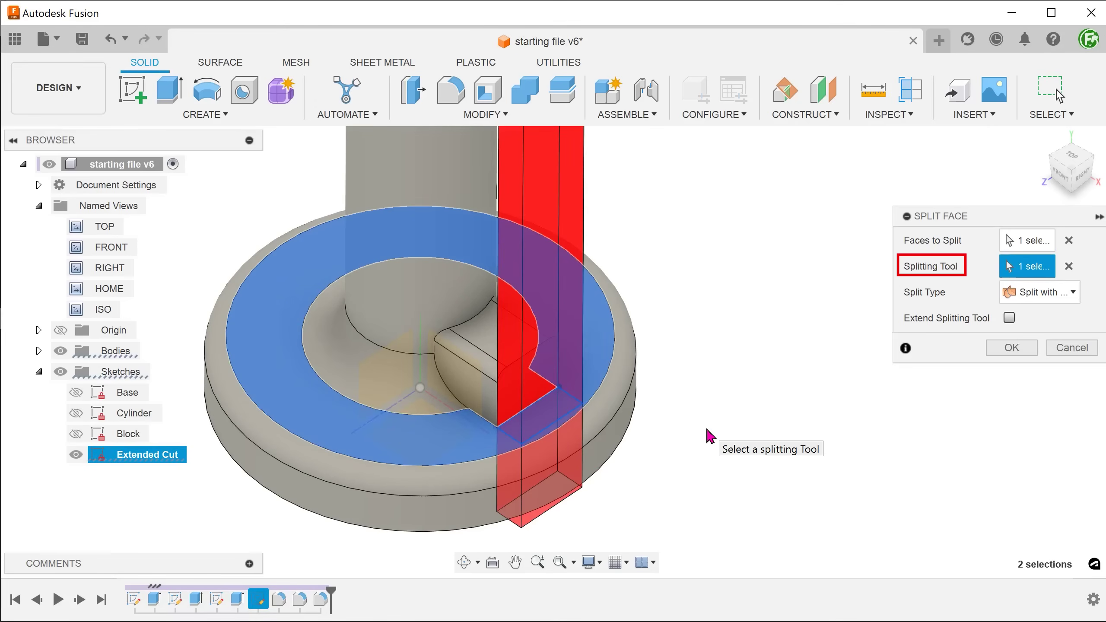
pyautogui.click(1008, 349)
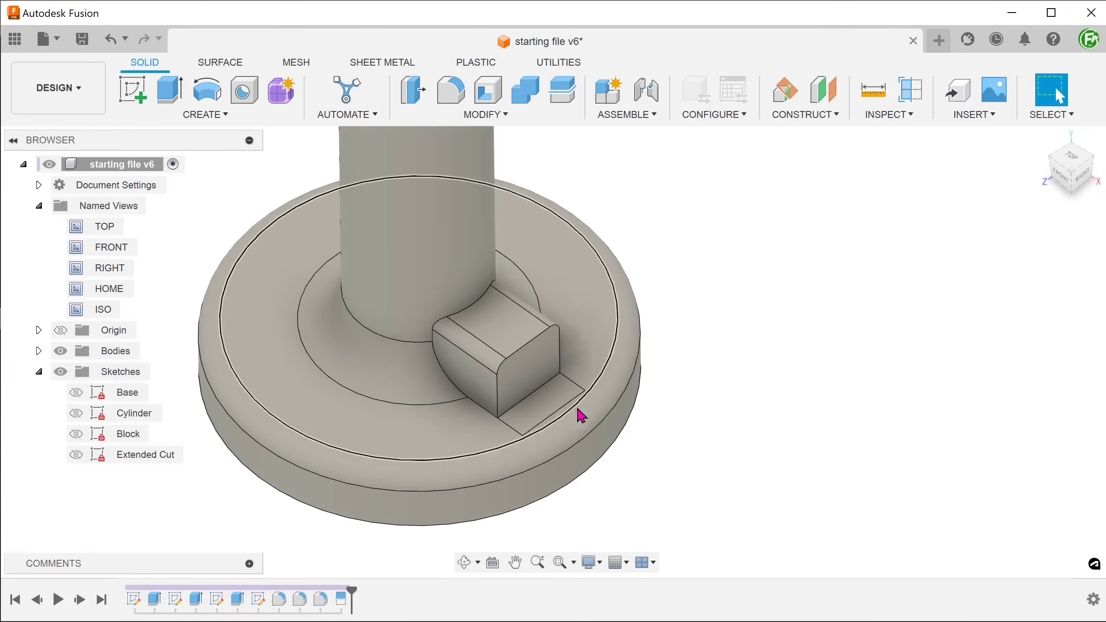
pyautogui.click(541, 408)
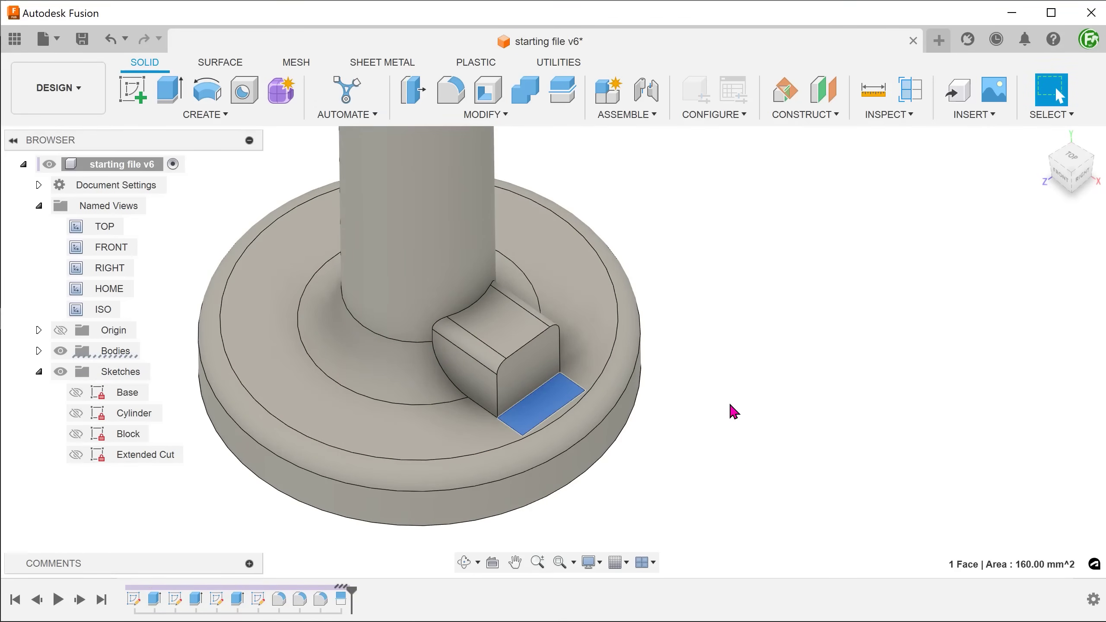
pyautogui.click(710, 383)
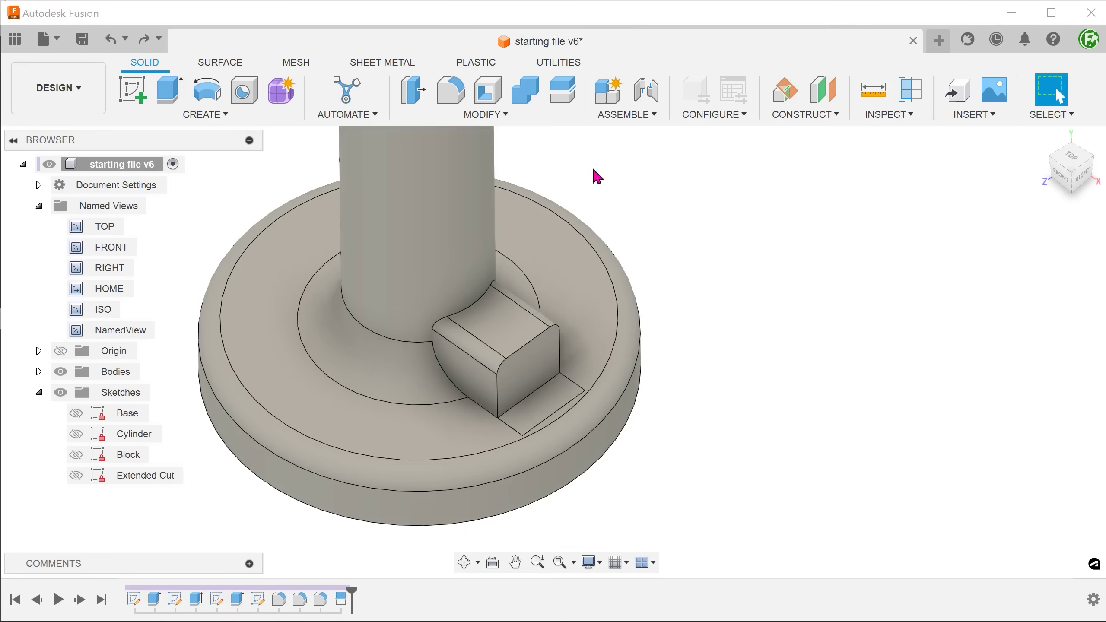
# - Shell the body 2 mm inward, removing the base's underside, the block's front face and the split rectangular face
pyautogui.click(502, 114)
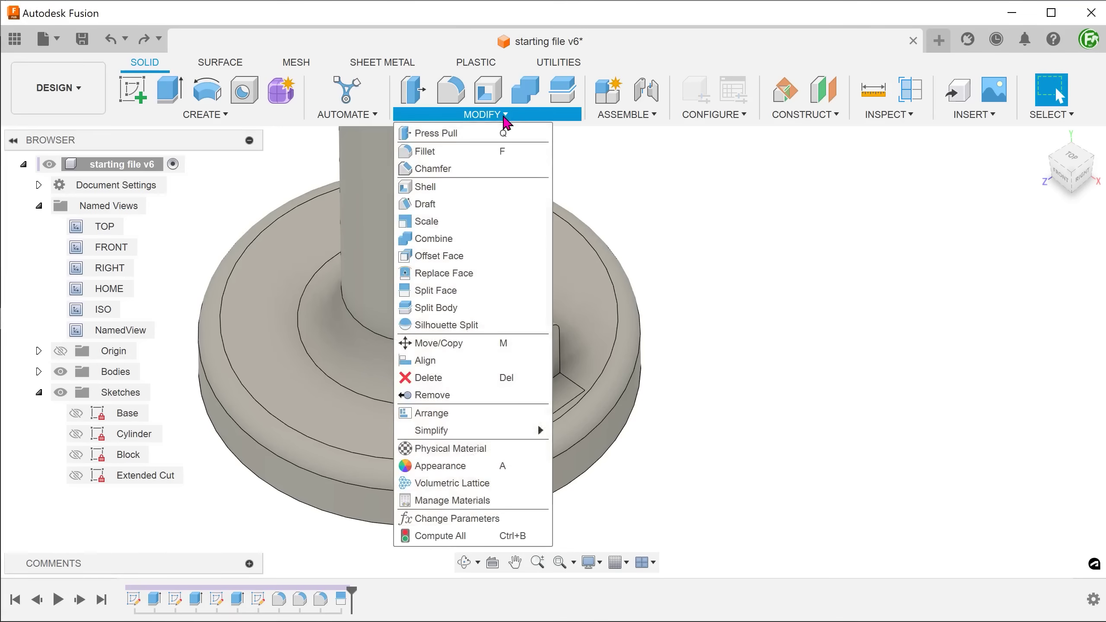
pyautogui.click(493, 190)
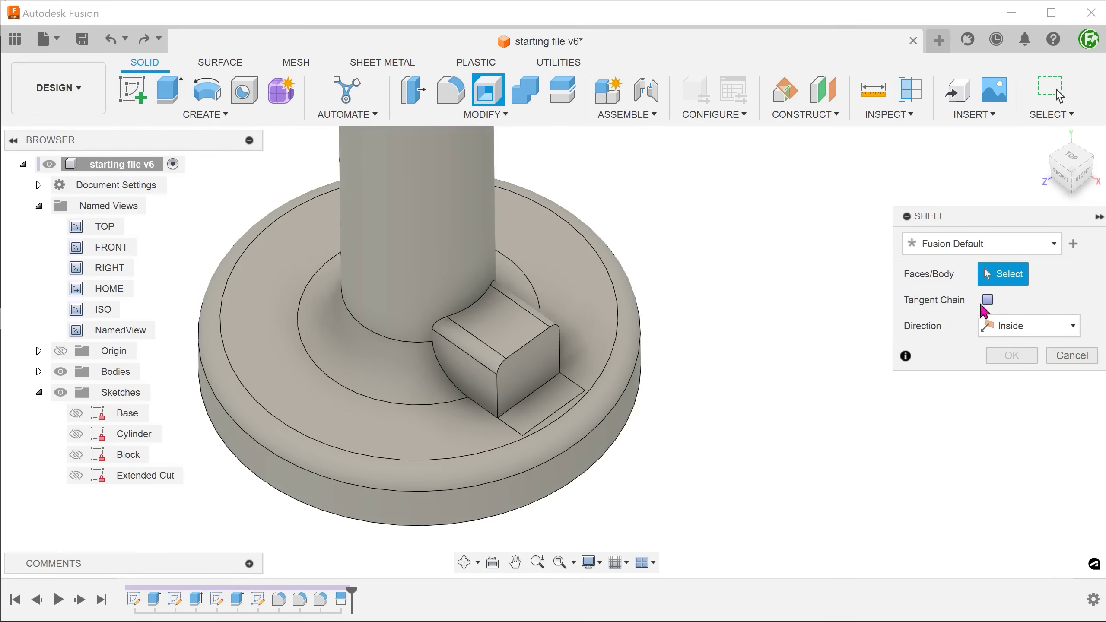
pyautogui.keyDown('shift'); pyautogui.moveTo(733, 407); pyautogui.dragTo(662, 472, button='middle'); pyautogui.keyUp('shift')
pyautogui.click(565, 452)
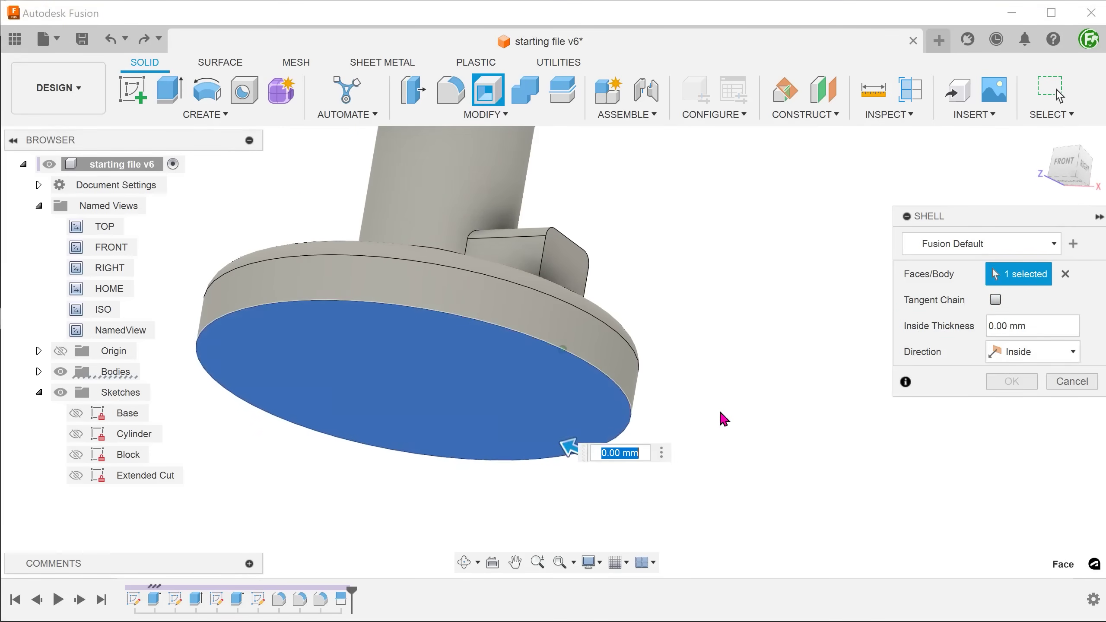
pyautogui.keyDown('shift'); pyautogui.moveTo(721, 415); pyautogui.dragTo(727, 344, button='middle'); pyautogui.keyUp('shift')
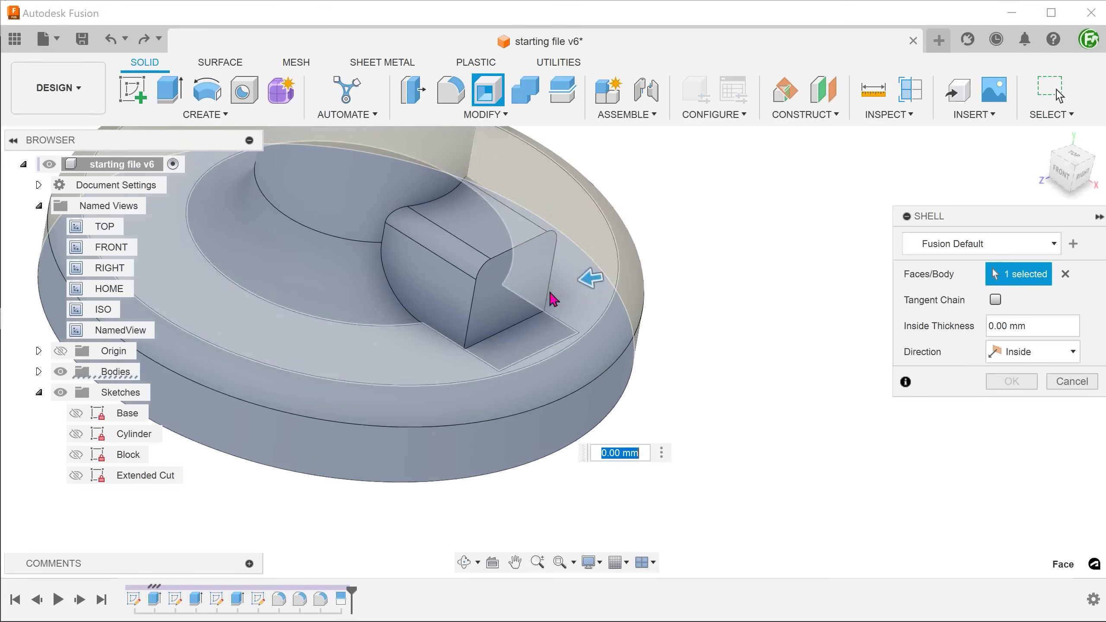
pyautogui.click(510, 296)
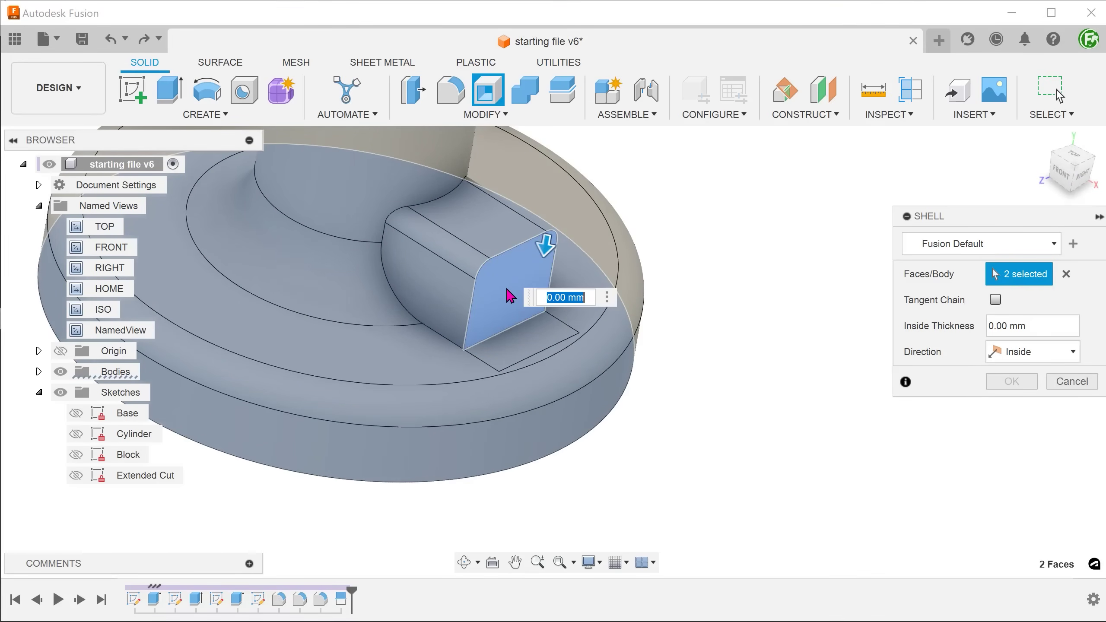
pyautogui.click(533, 341)
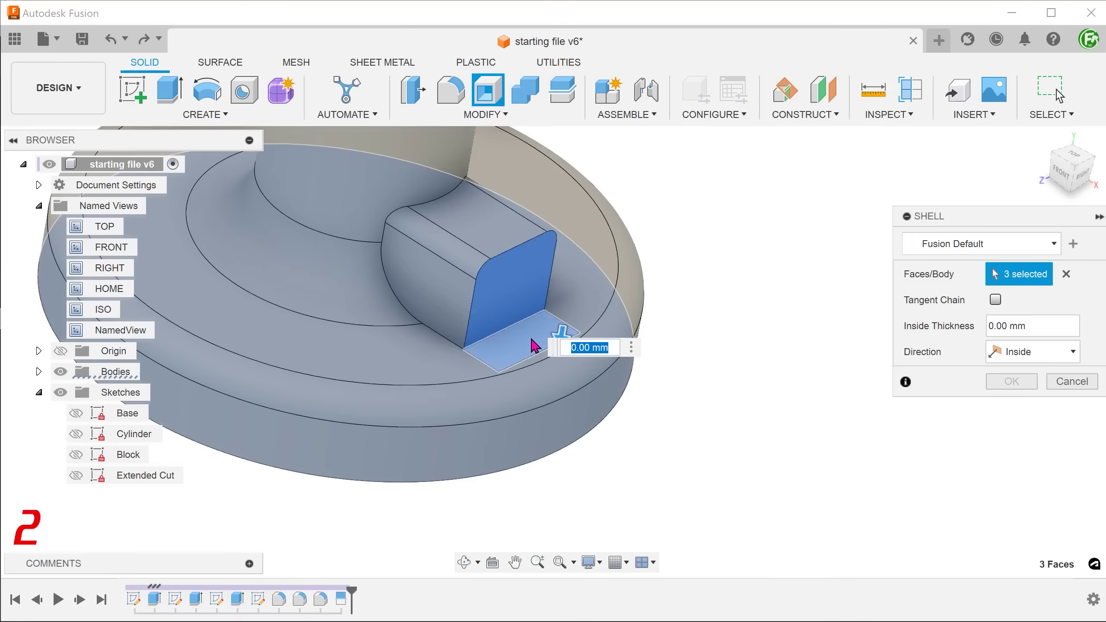
pyautogui.write('2')
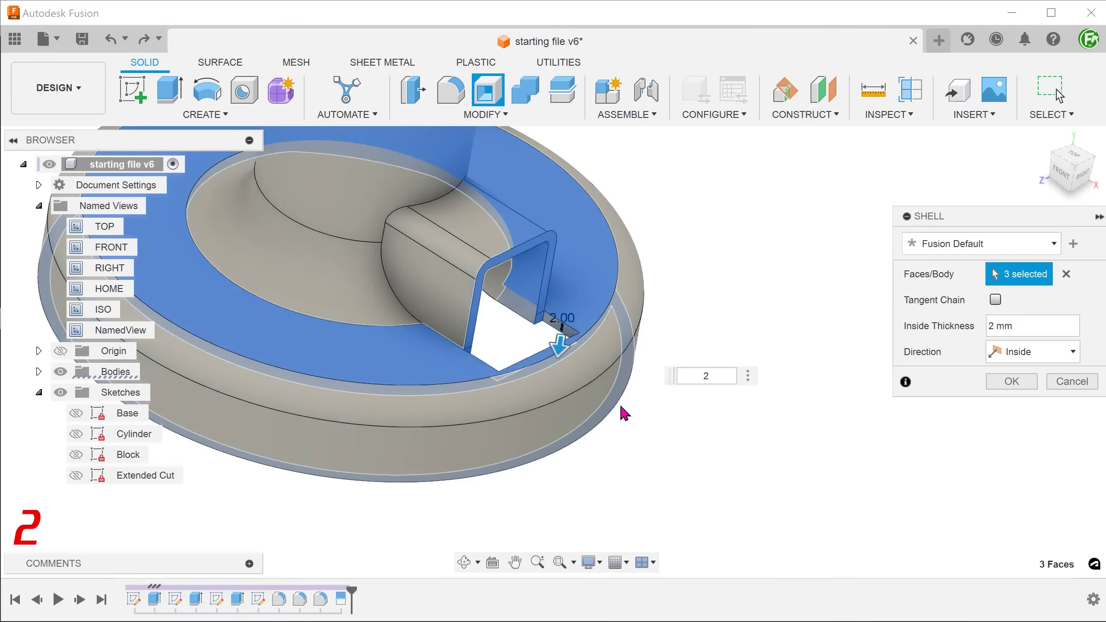
pyautogui.click(1002, 383)
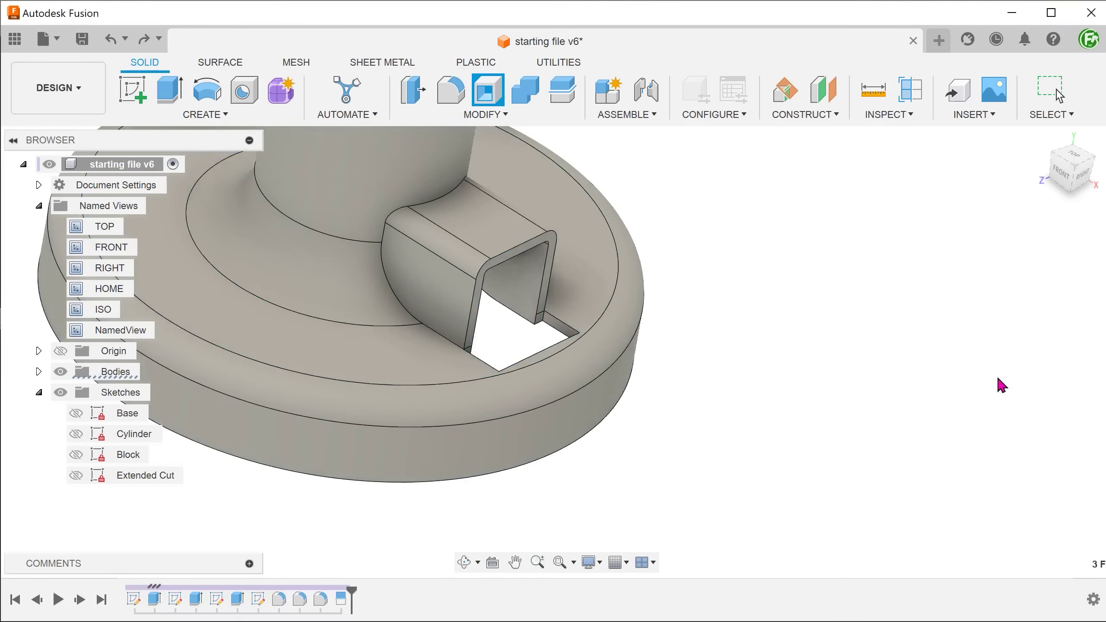
# - Examine the shelled opening where it runs from the block's front onto the base
pyautogui.scroll(2, 719, 445)
pyautogui.scroll(5, 723, 449)
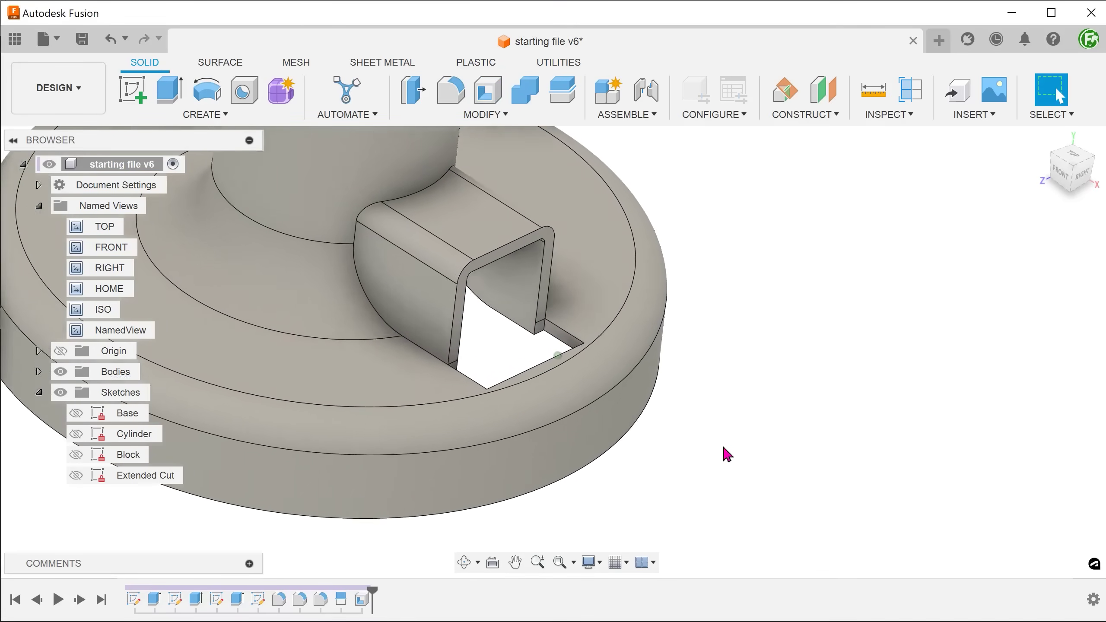
pyautogui.scroll(2, 471, 383)
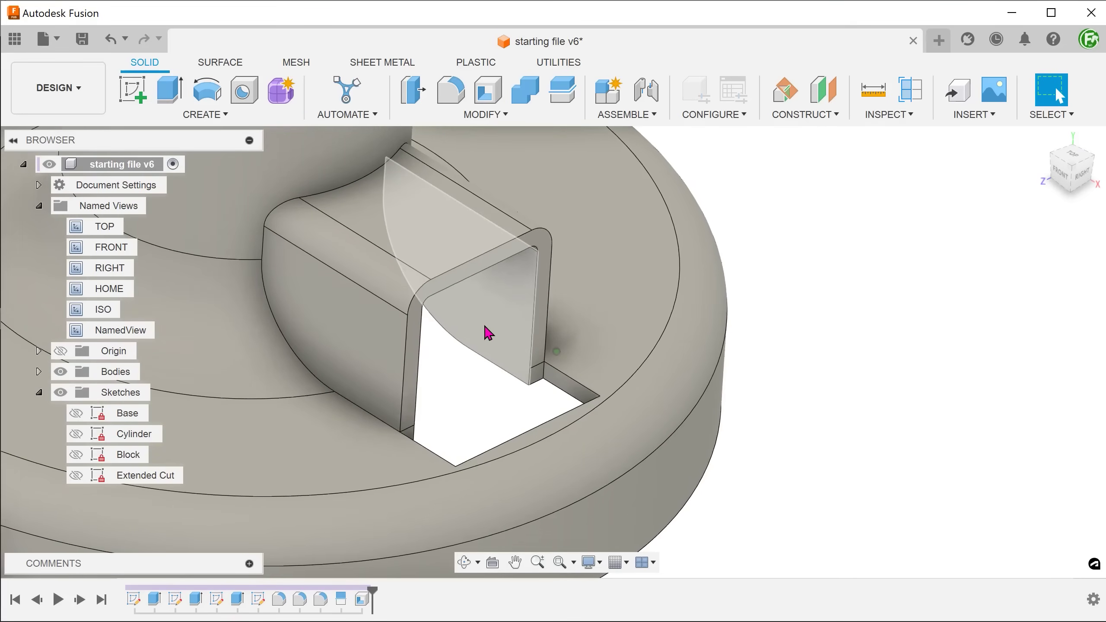
pyautogui.scroll(-1, 523, 370)
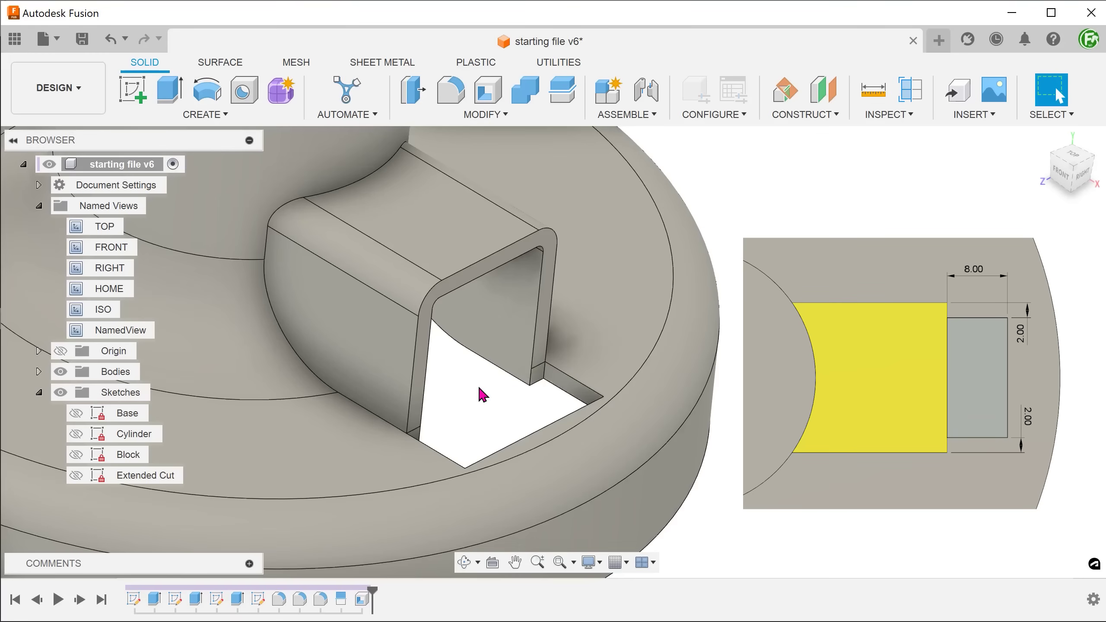
pyautogui.scroll(-6, 493, 393)
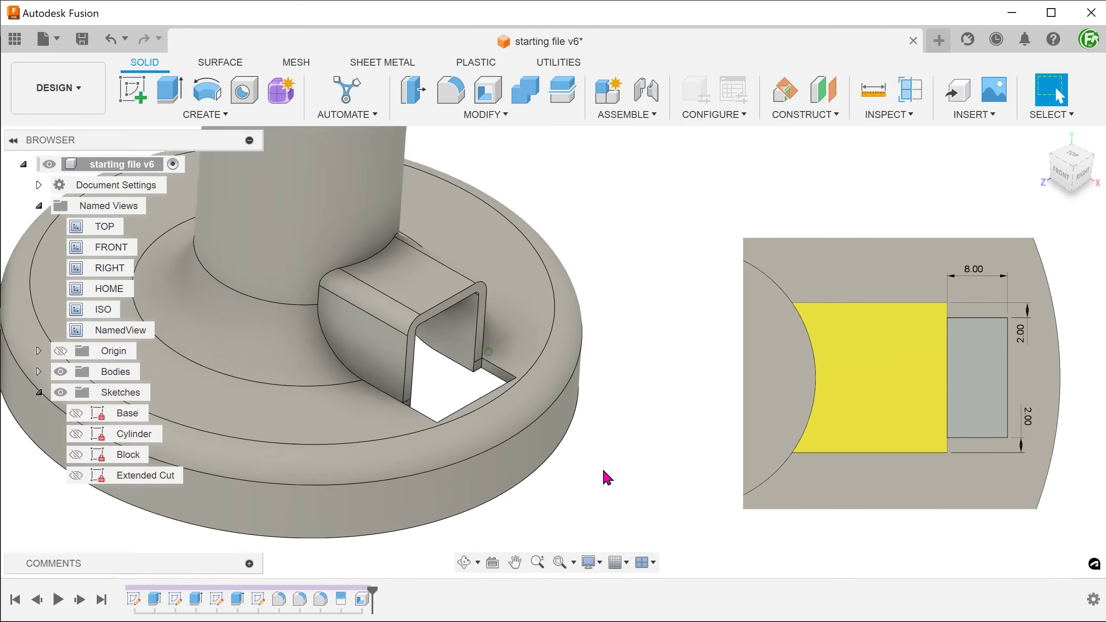
pyautogui.scroll(-5, 604, 470)
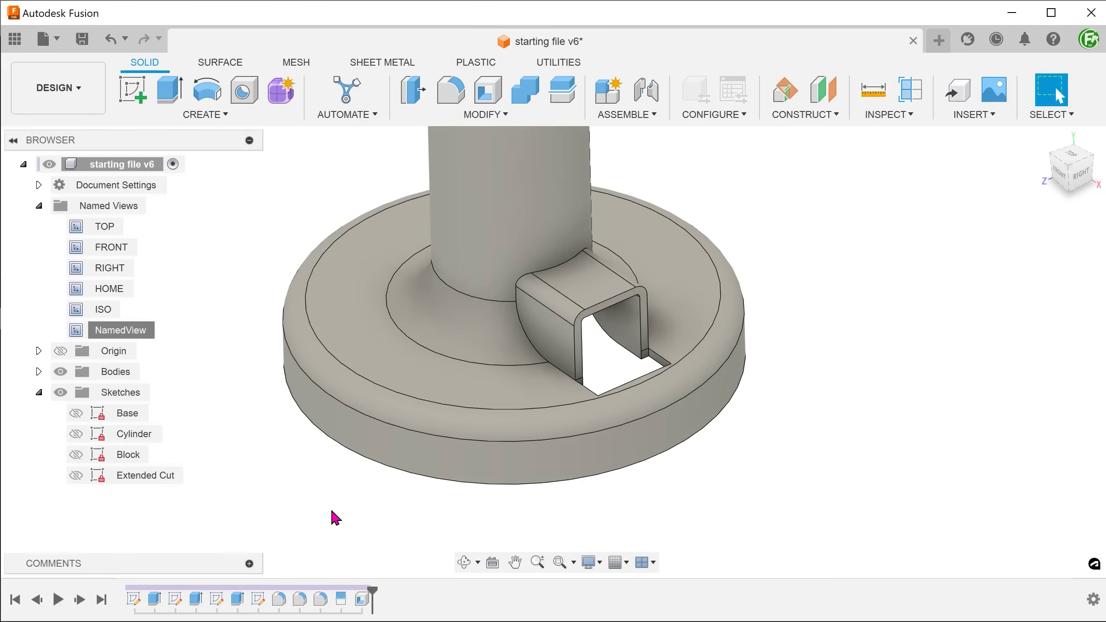
# - Edit the Shell feature to use the Outside direction with an outside thickness of 2 mm
pyautogui.doubleClick(362, 599)
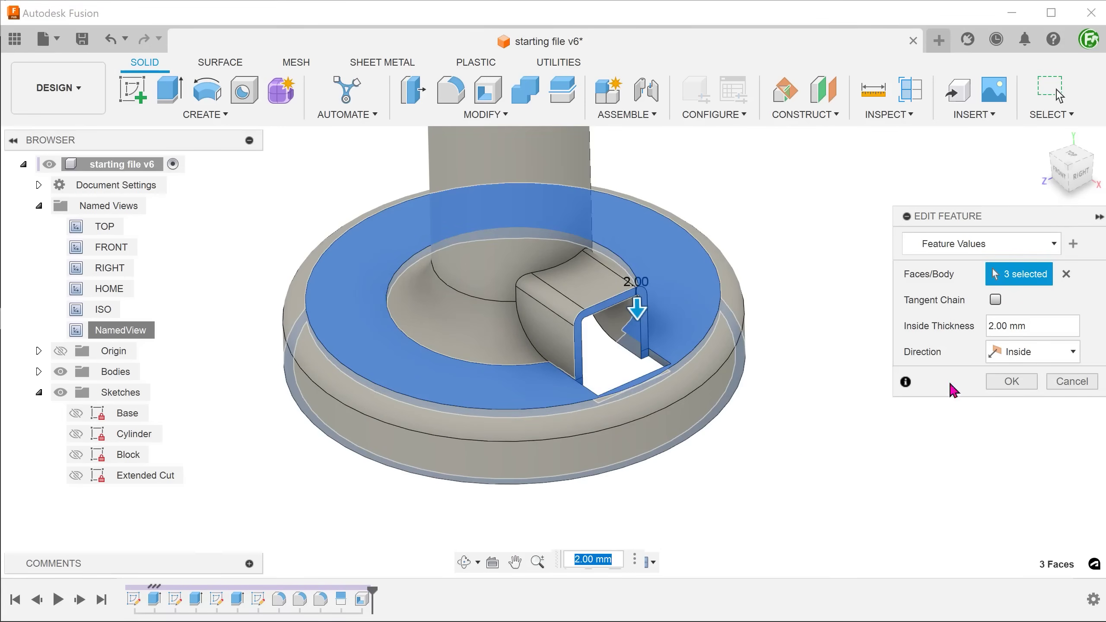
pyautogui.click(1039, 353)
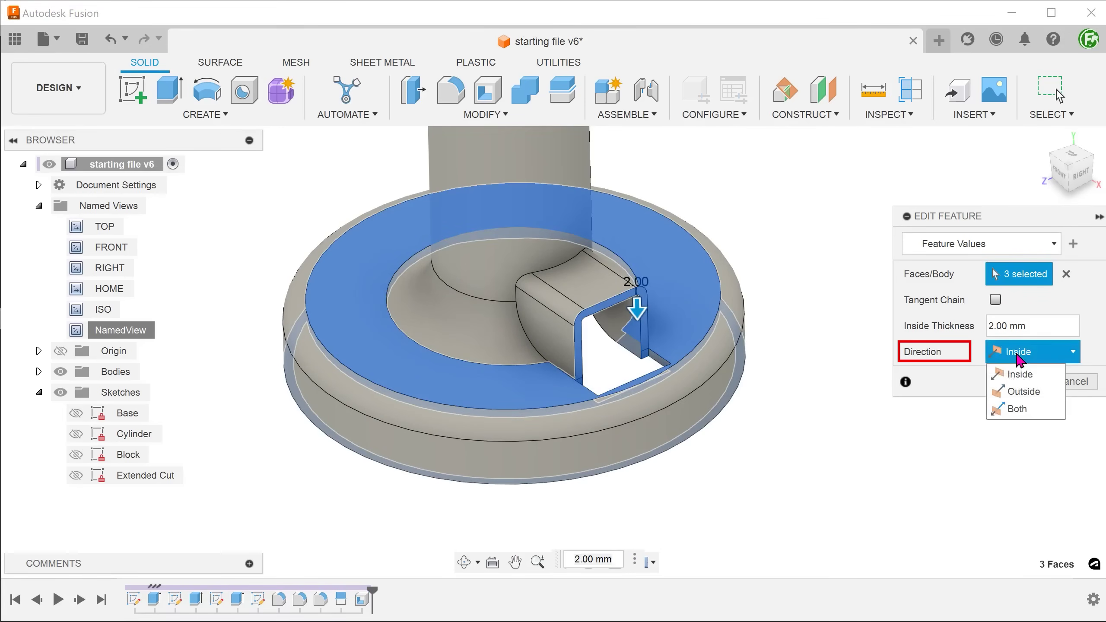
pyautogui.click(1049, 393)
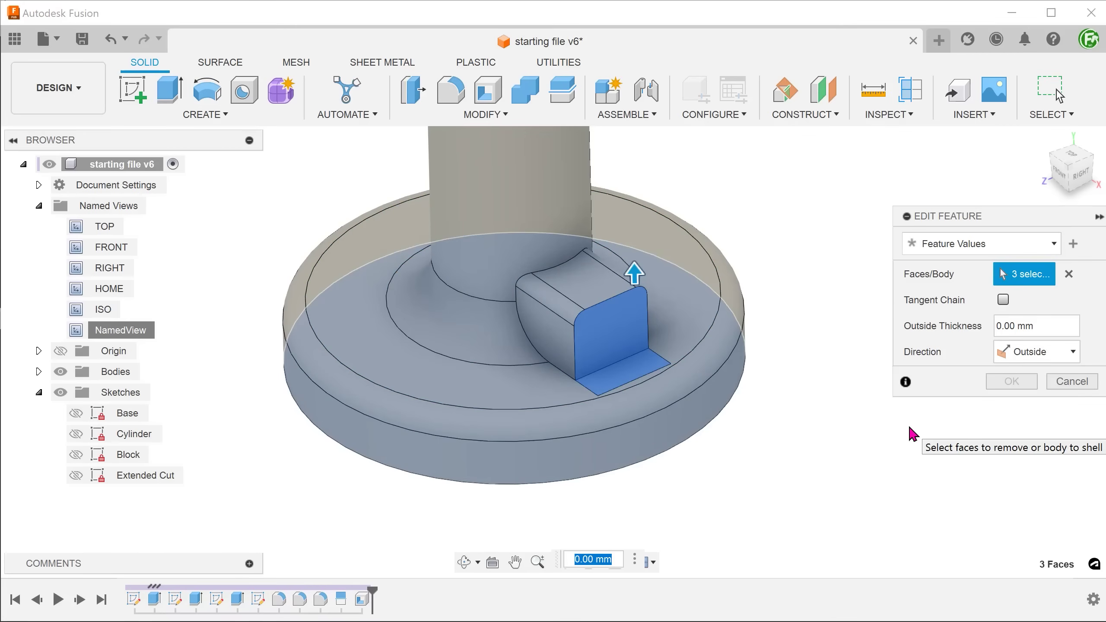
pyautogui.write('2')
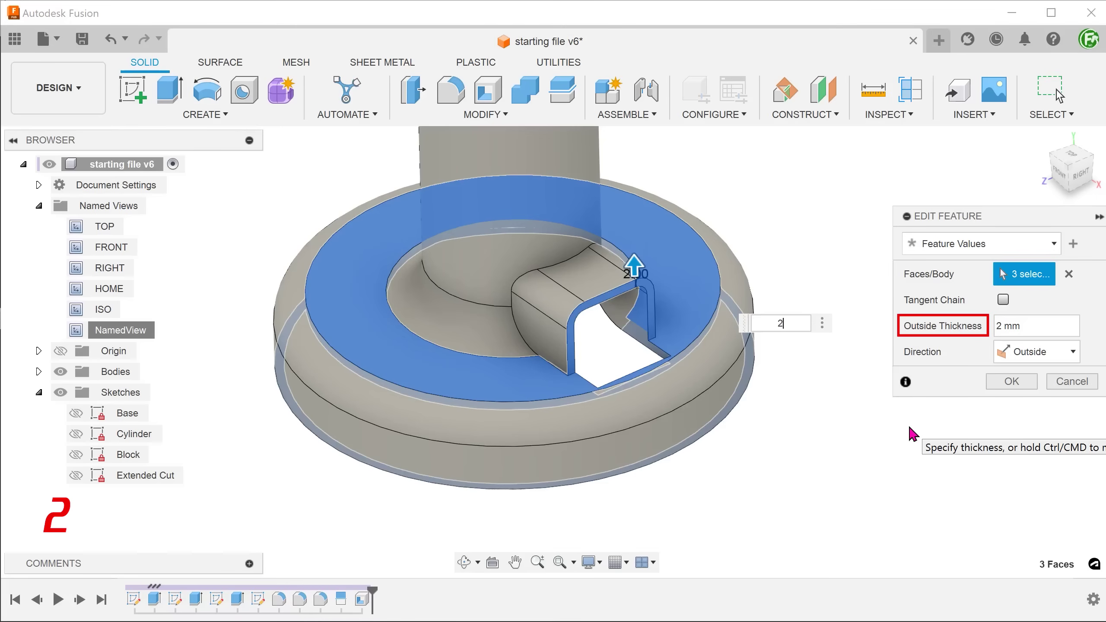
pyautogui.click(1010, 381)
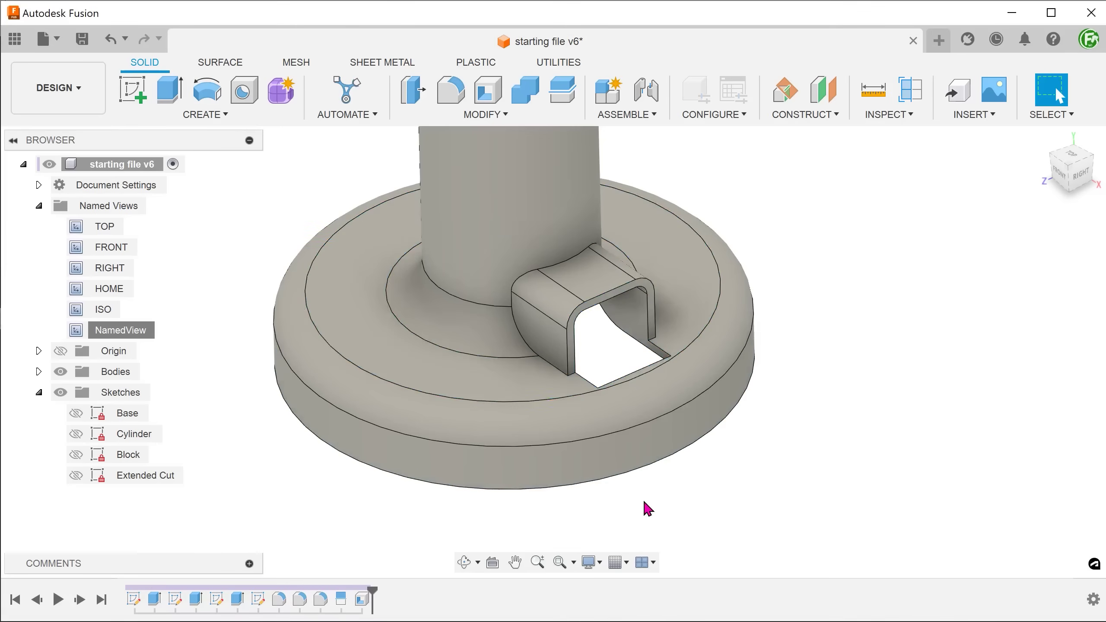
# - Examine the outward shell's opening, the block's inner side wall and the hollow underside of the base
pyautogui.scroll(6, 610, 371)
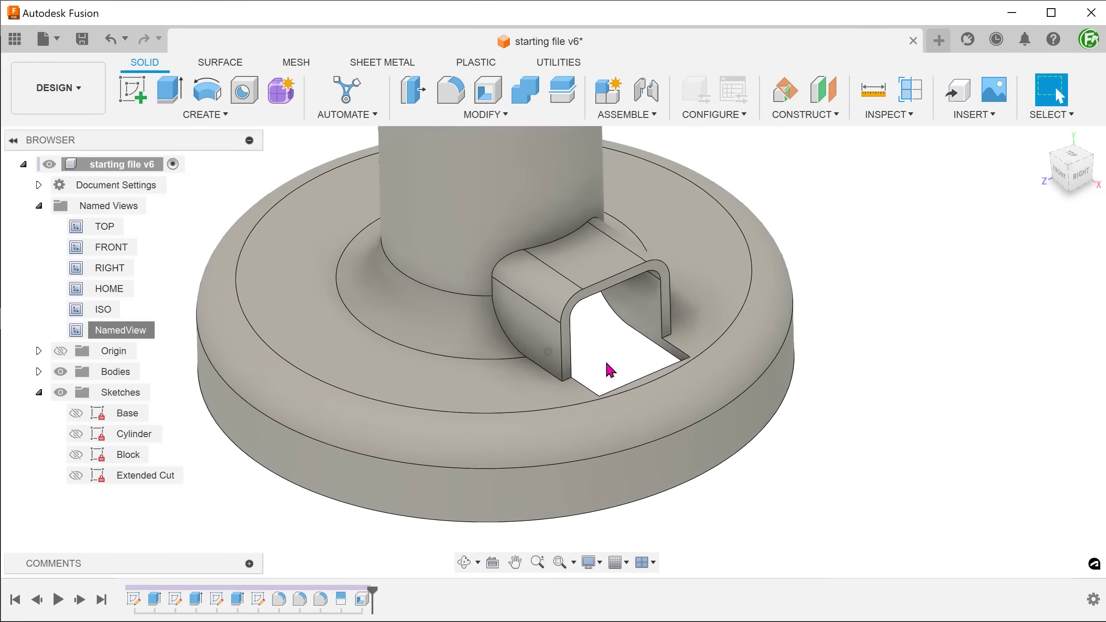
pyautogui.keyDown('shift'); pyautogui.moveTo(594, 364); pyautogui.dragTo(634, 318, button='middle'); pyautogui.keyUp('shift')
pyautogui.click(635, 318)
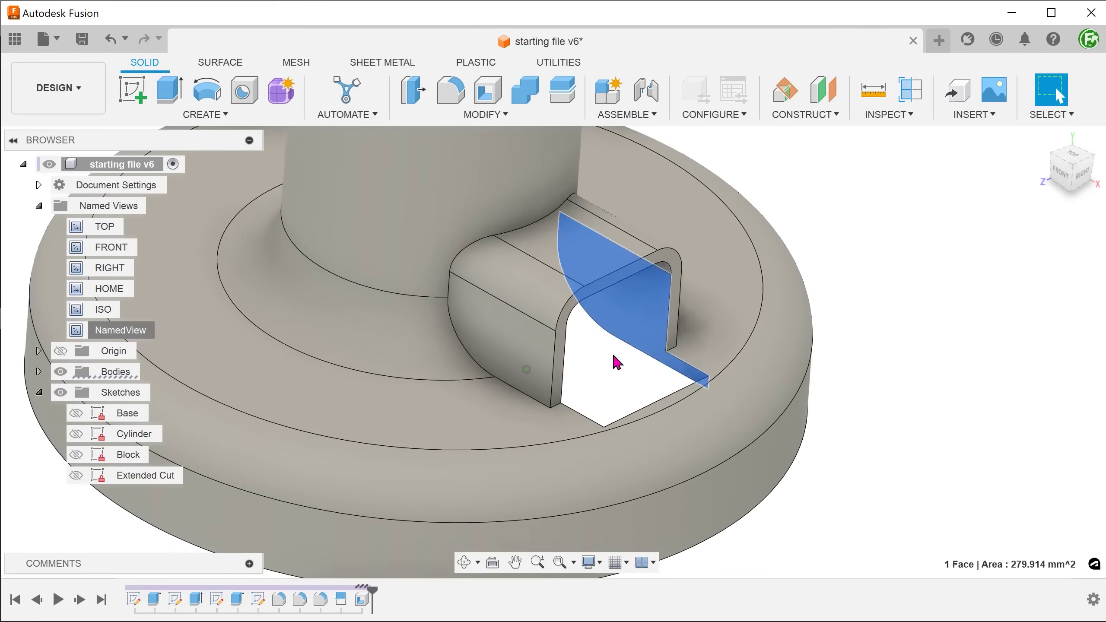
pyautogui.keyDown('shift'); pyautogui.moveTo(614, 371); pyautogui.dragTo(611, 374, button='middle'); pyautogui.keyUp('shift')
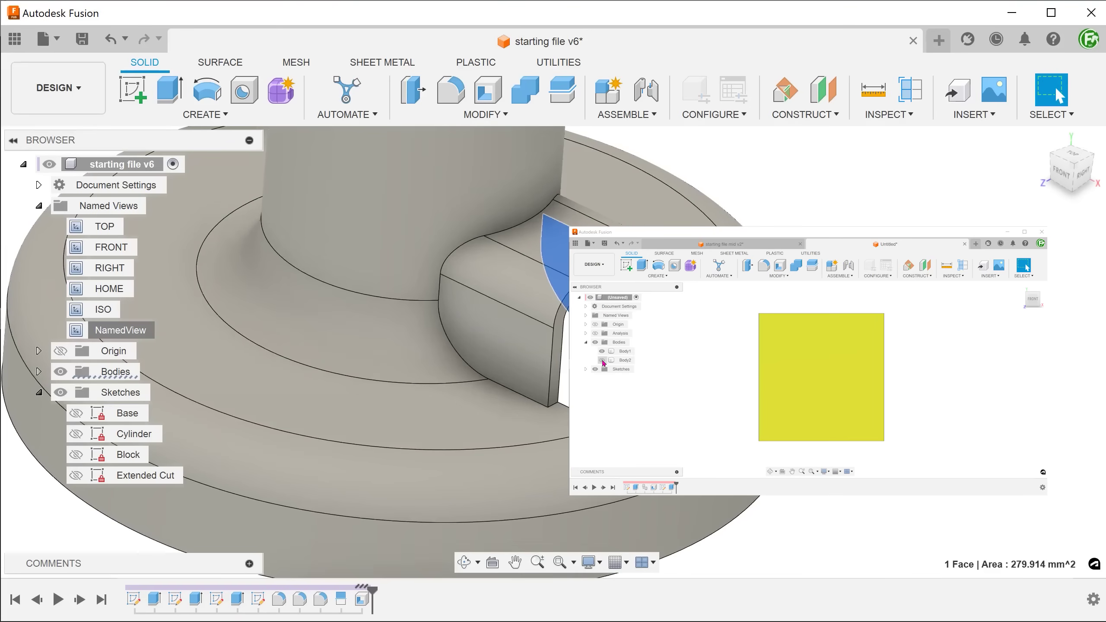
pyautogui.keyDown('shift'); pyautogui.moveTo(611, 374); pyautogui.dragTo(269, 535, button='middle'); pyautogui.keyUp('shift')
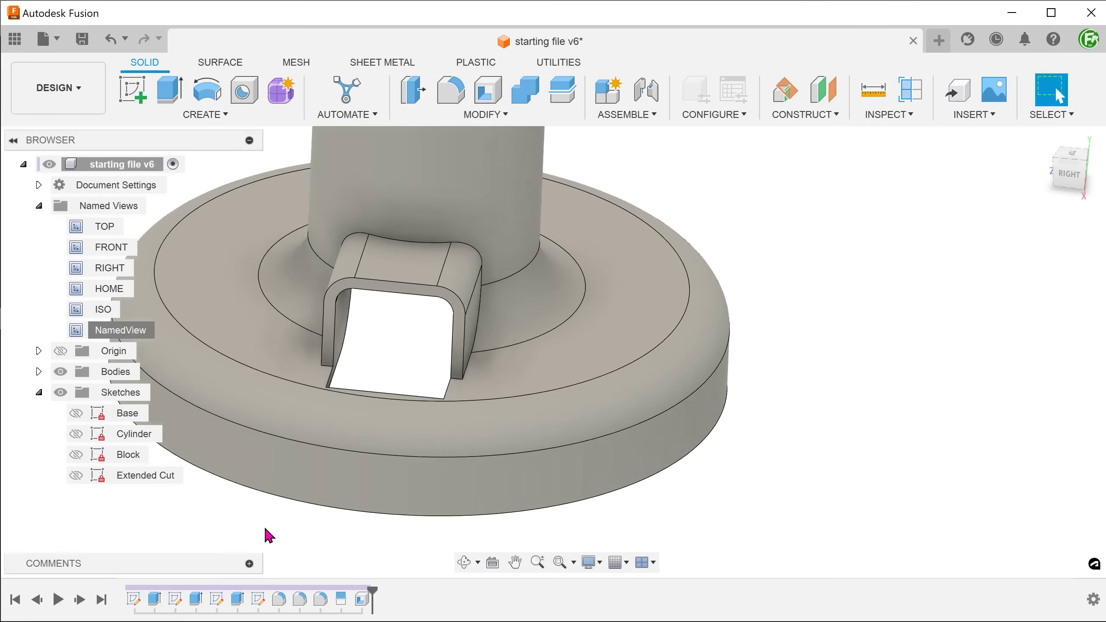
pyautogui.hotkey('shift', 'F5')
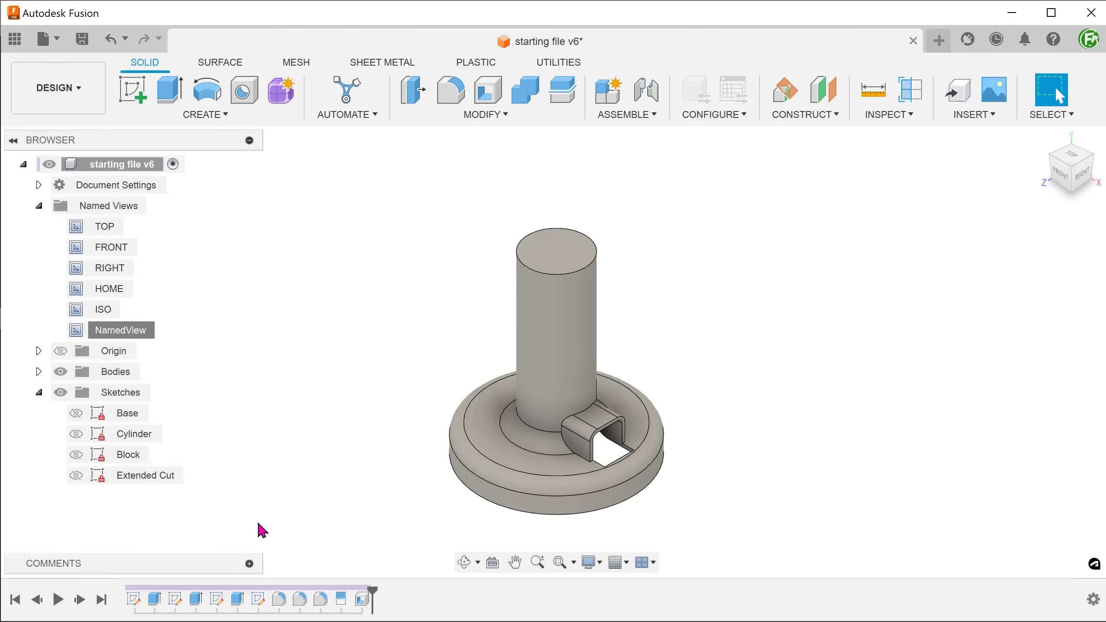
pyautogui.scroll(1, 259, 528)
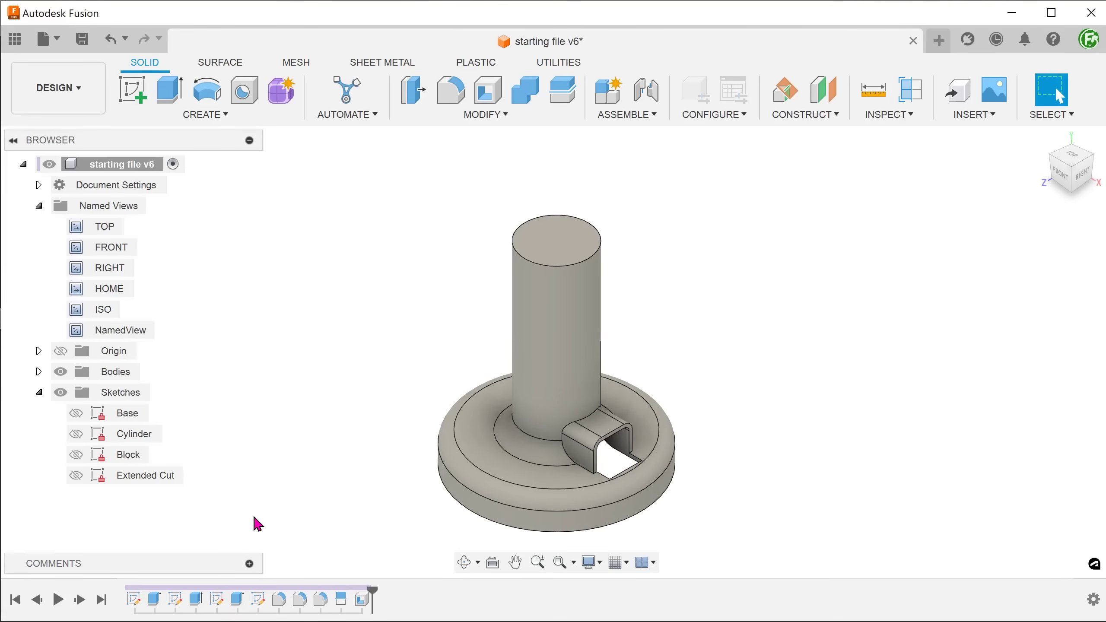
pyautogui.keyDown('shift'); pyautogui.moveTo(259, 524); pyautogui.dragTo(148, 329, button='middle'); pyautogui.keyUp('shift')
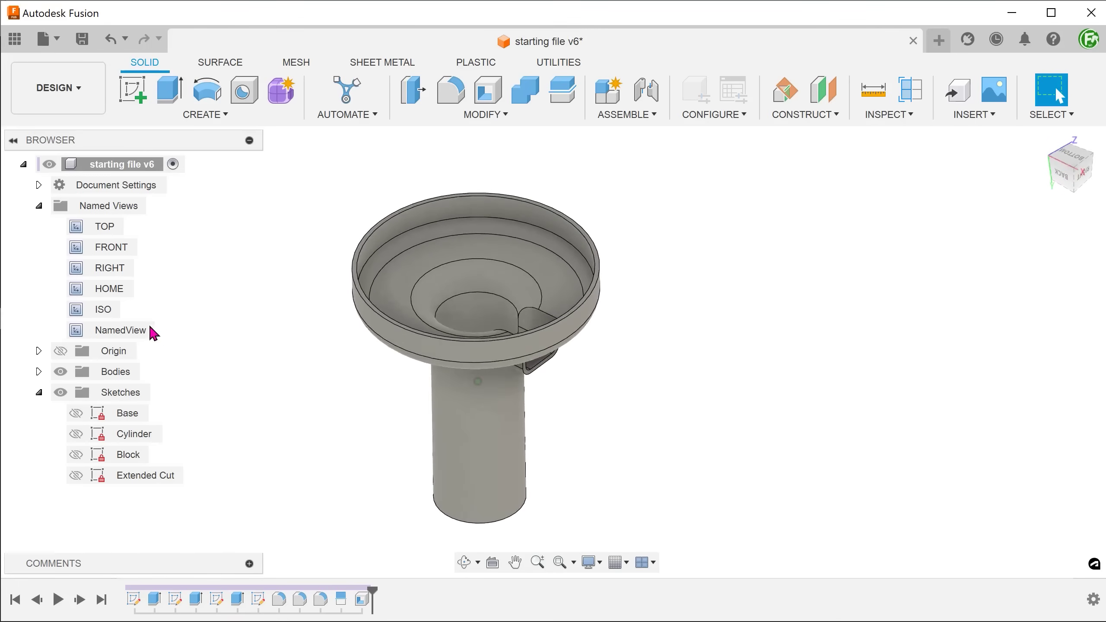
pyautogui.doubleClick(144, 309)
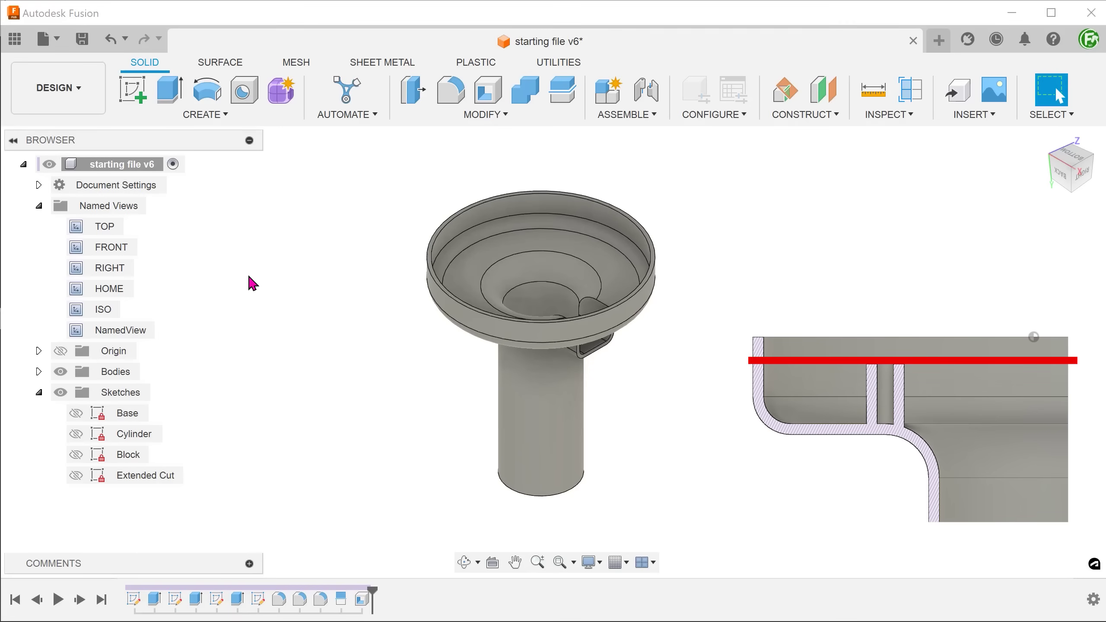
# - Create a construction plane offset -5 mm from the base's annular rim face, inside the hollow underside
pyautogui.click(805, 114)
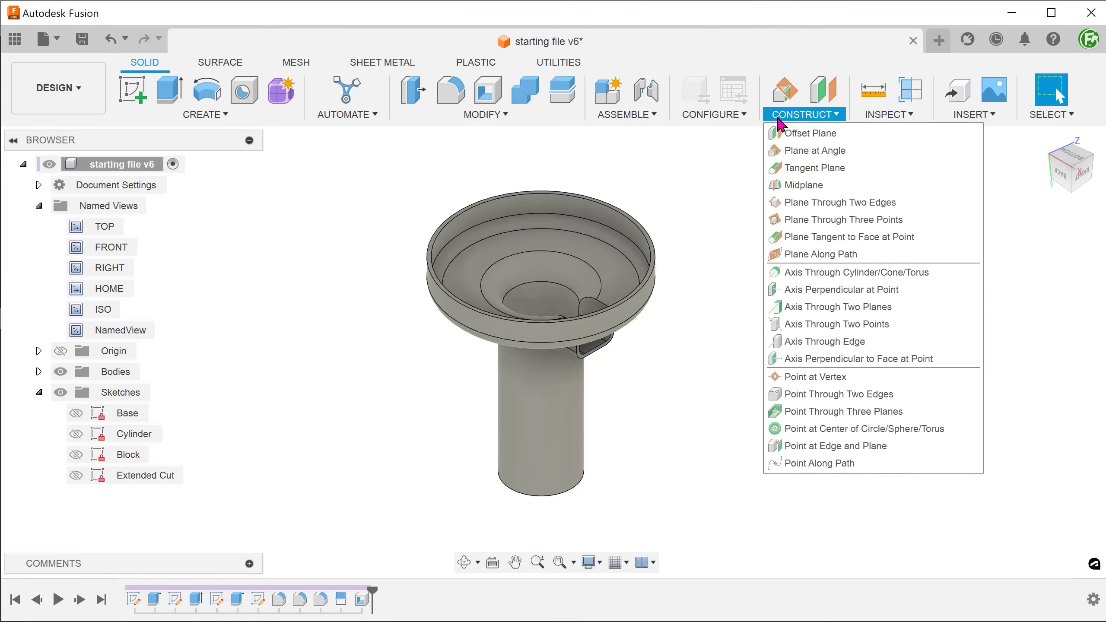
pyautogui.click(855, 139)
pyautogui.scroll(2, 681, 347)
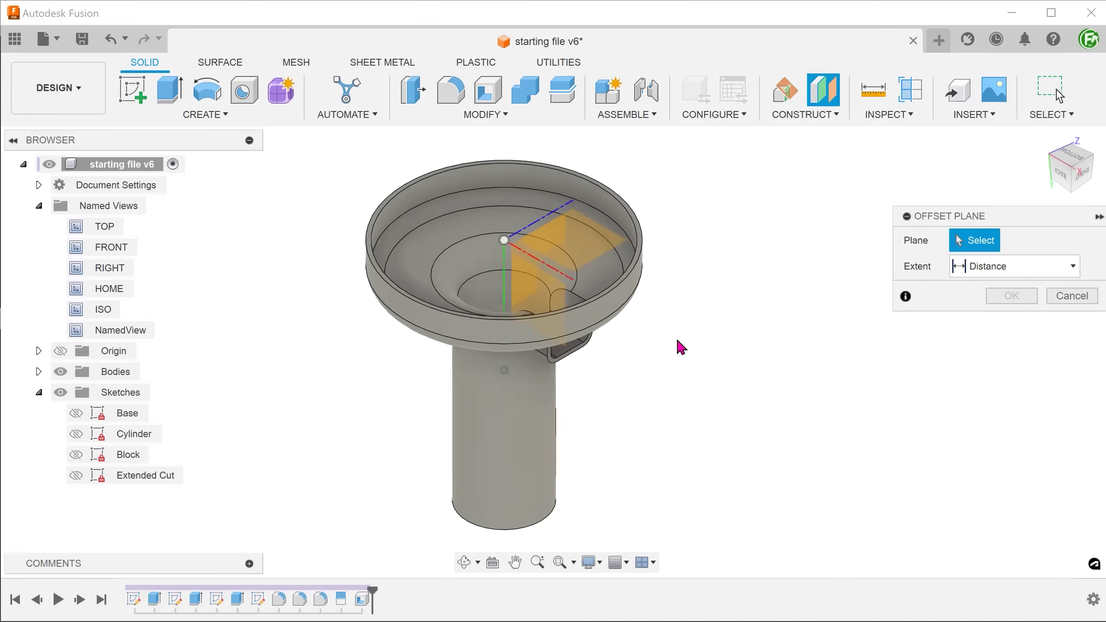
pyautogui.scroll(5, 682, 348)
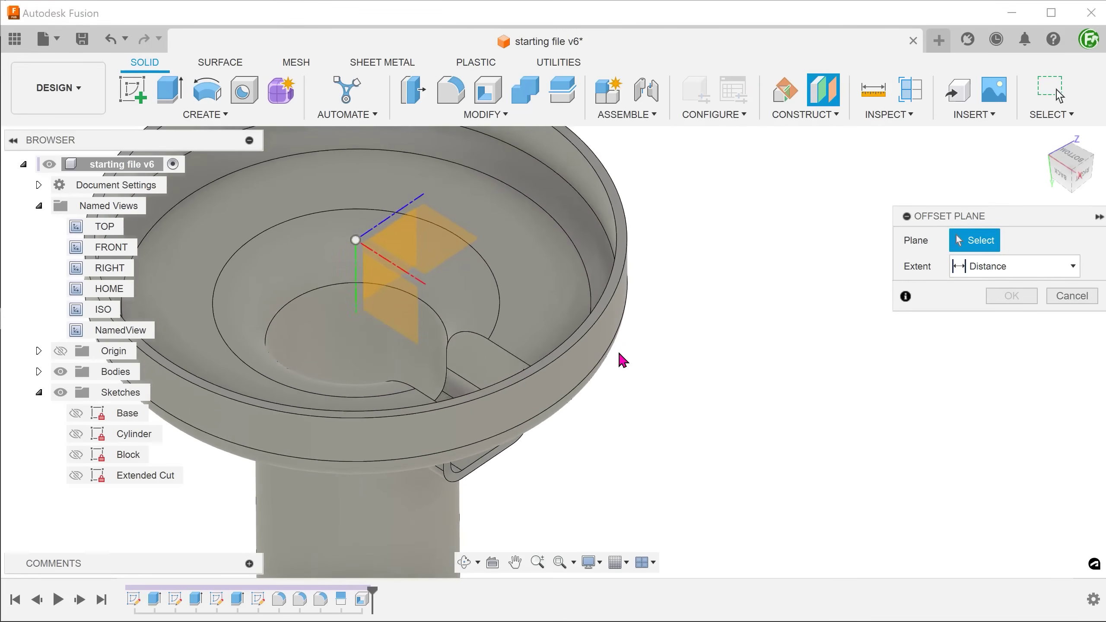
pyautogui.click(576, 350)
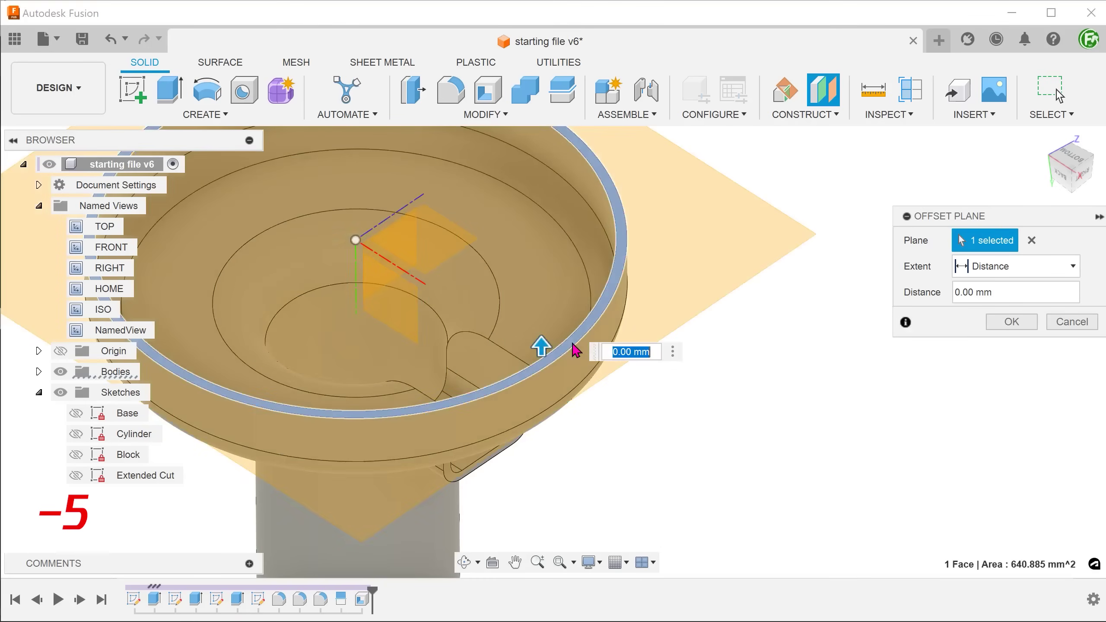
pyautogui.write('-5')
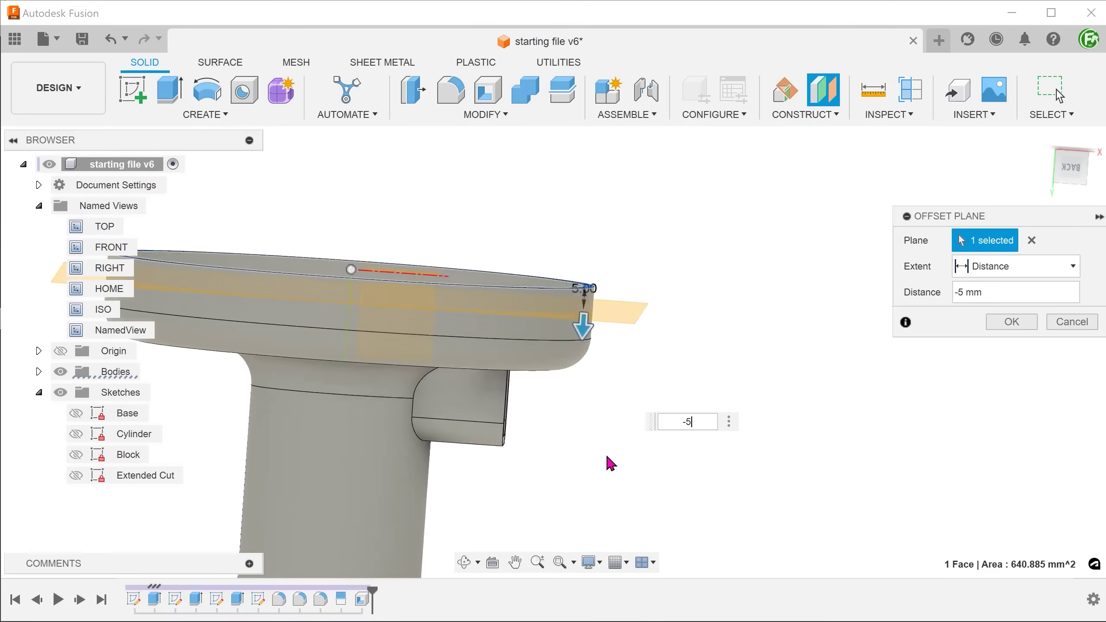
pyautogui.click(1007, 323)
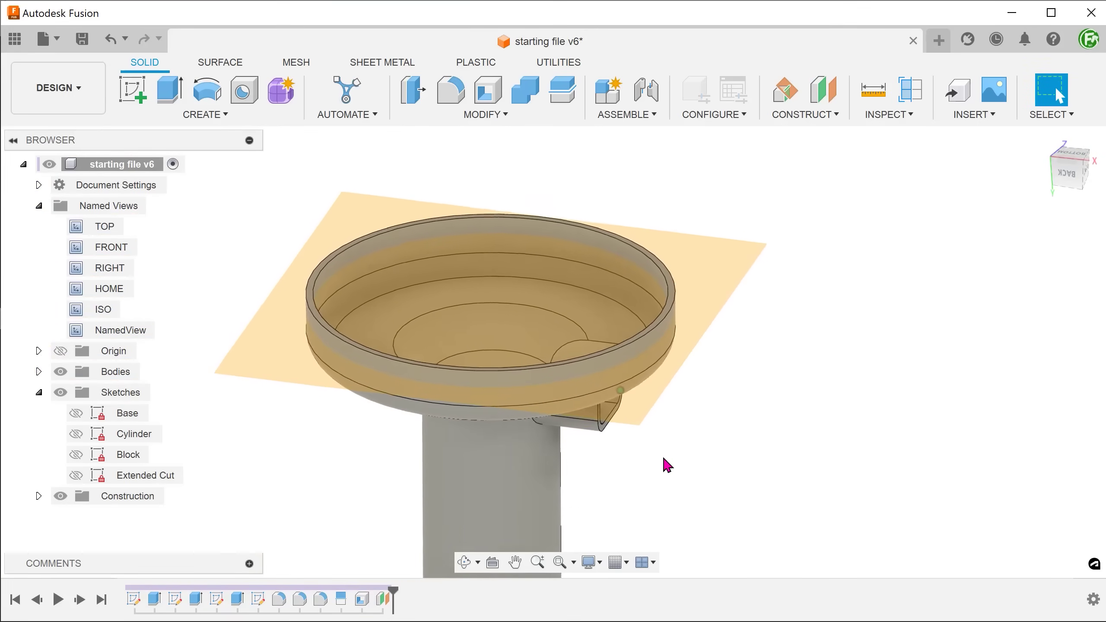
# - Sketch a 5 mm diameter circle on the offset plane, centred on the tangent edge inside the hollow, and move its dimension clear of the part
pyautogui.rightClick(696, 273)
pyautogui.click(699, 407)
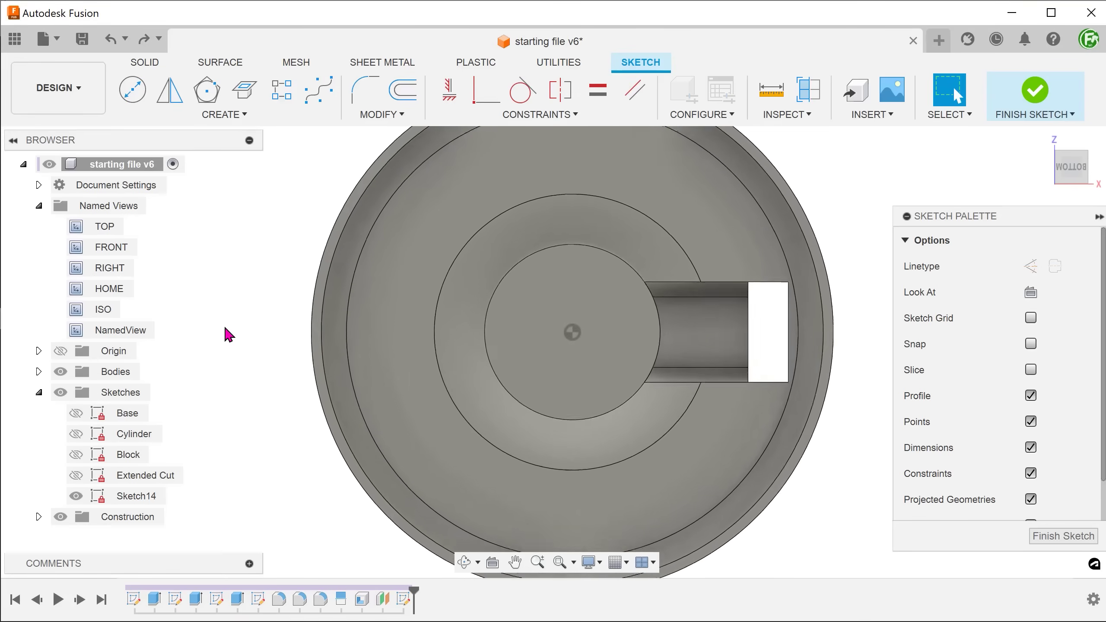
pyautogui.press('c')
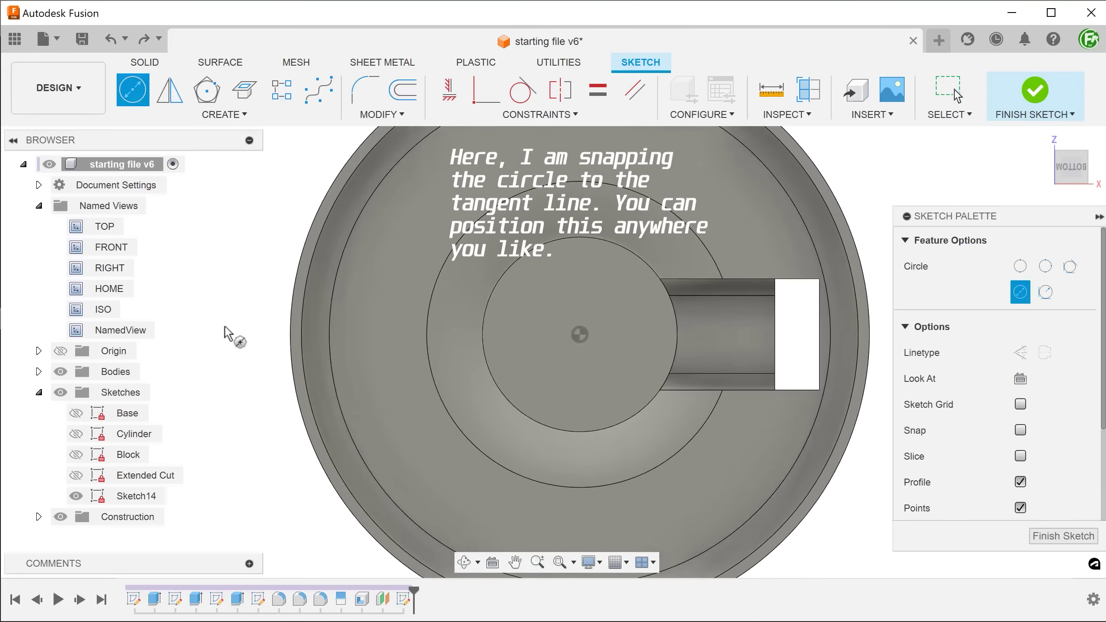
pyautogui.click(431, 301)
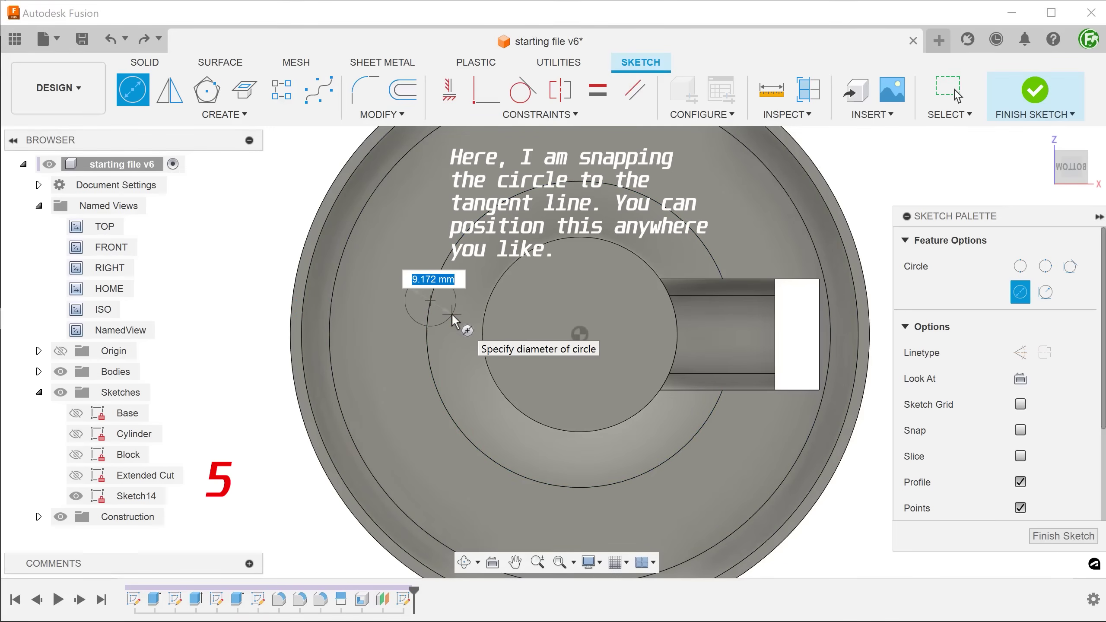
pyautogui.write('5')
pyautogui.press('Return')
pyautogui.press('Escape')
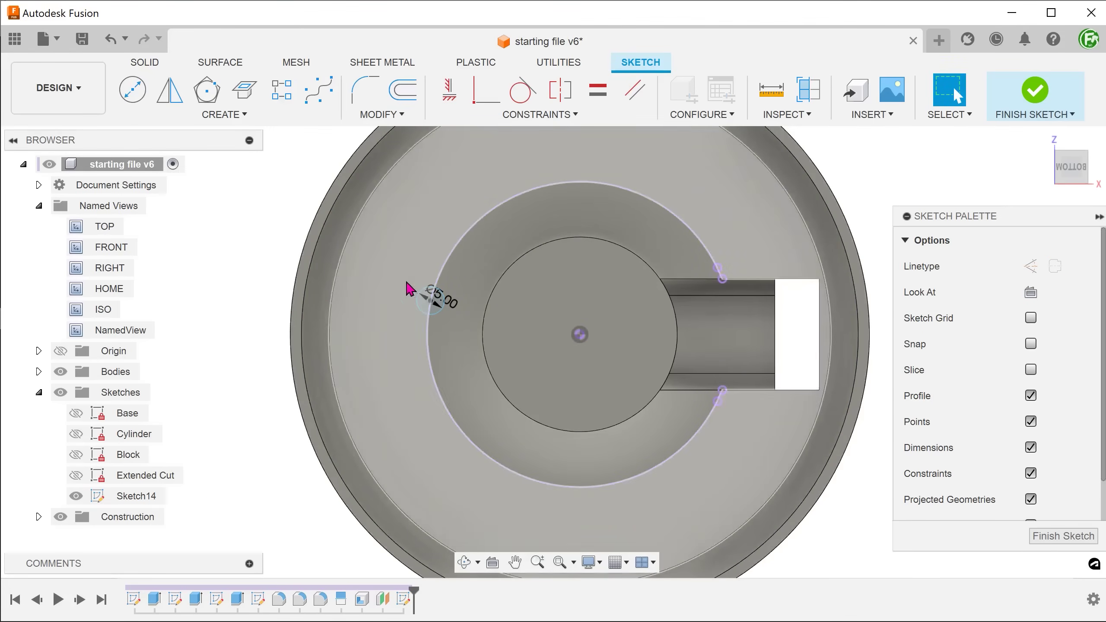
pyautogui.moveTo(461, 308); pyautogui.dragTo(249, 255)
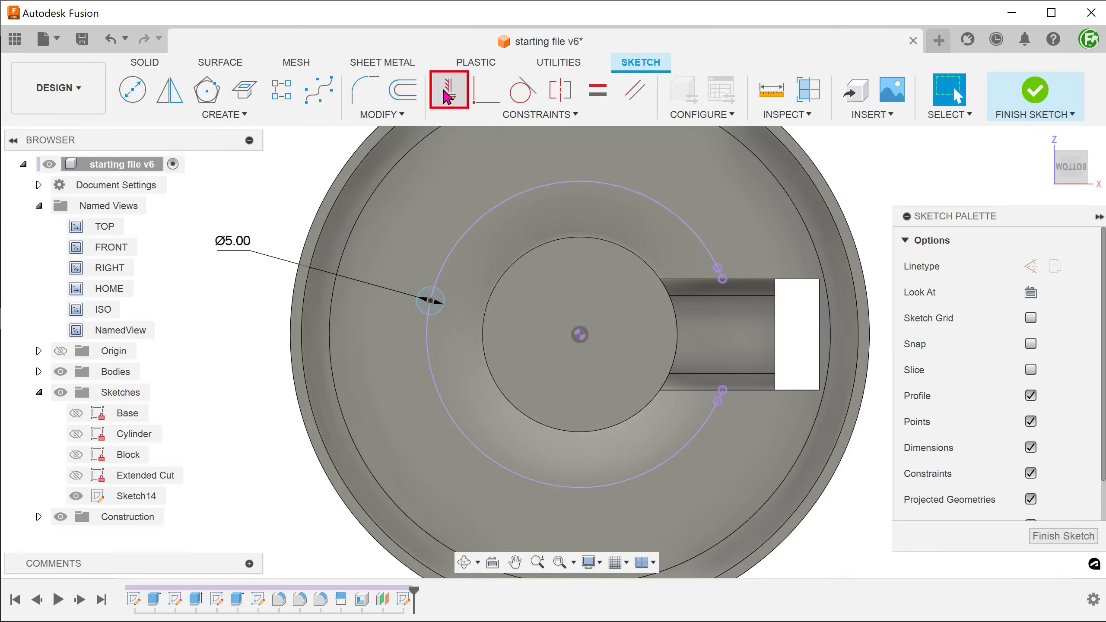
# - Align the small circle's centre horizontally with the origin and finish the sketch
pyautogui.click(447, 97)
pyautogui.click(431, 300)
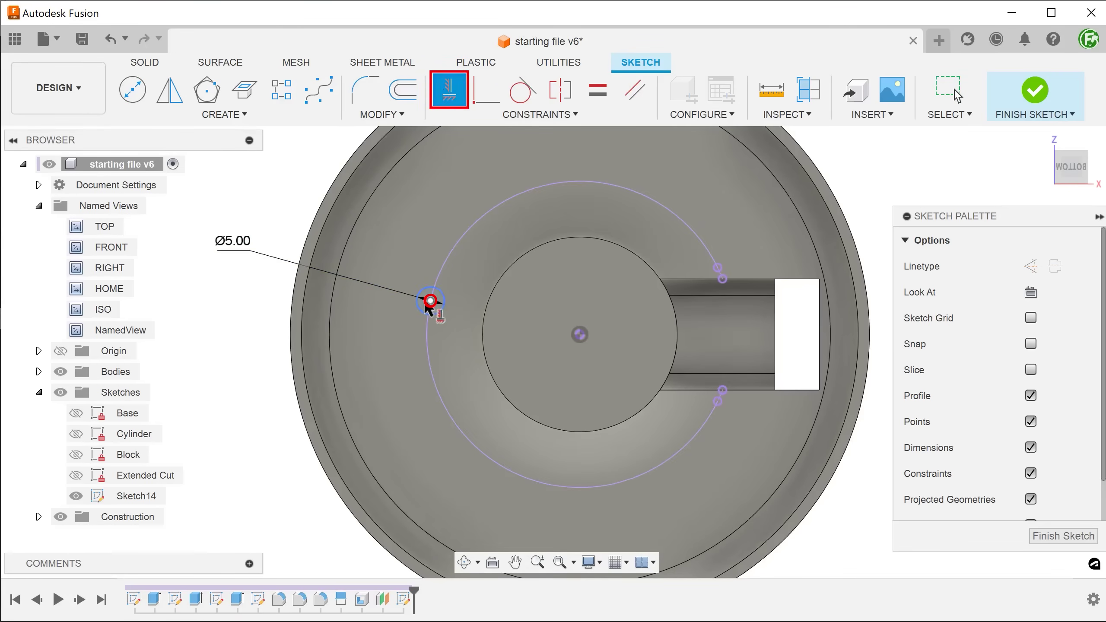
pyautogui.click(579, 335)
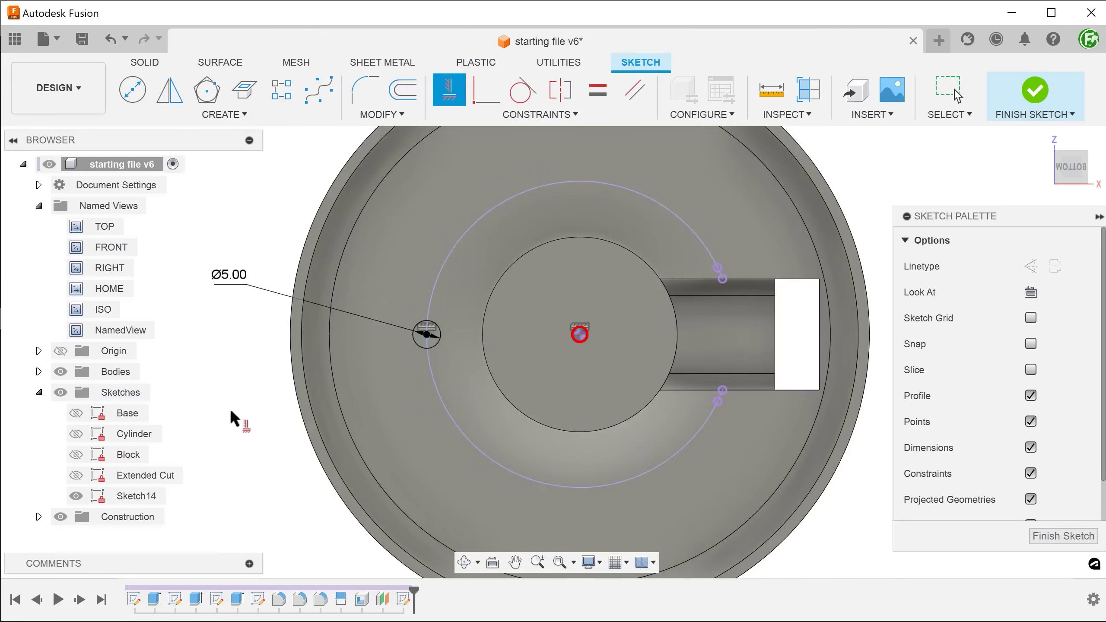
pyautogui.press('Escape')
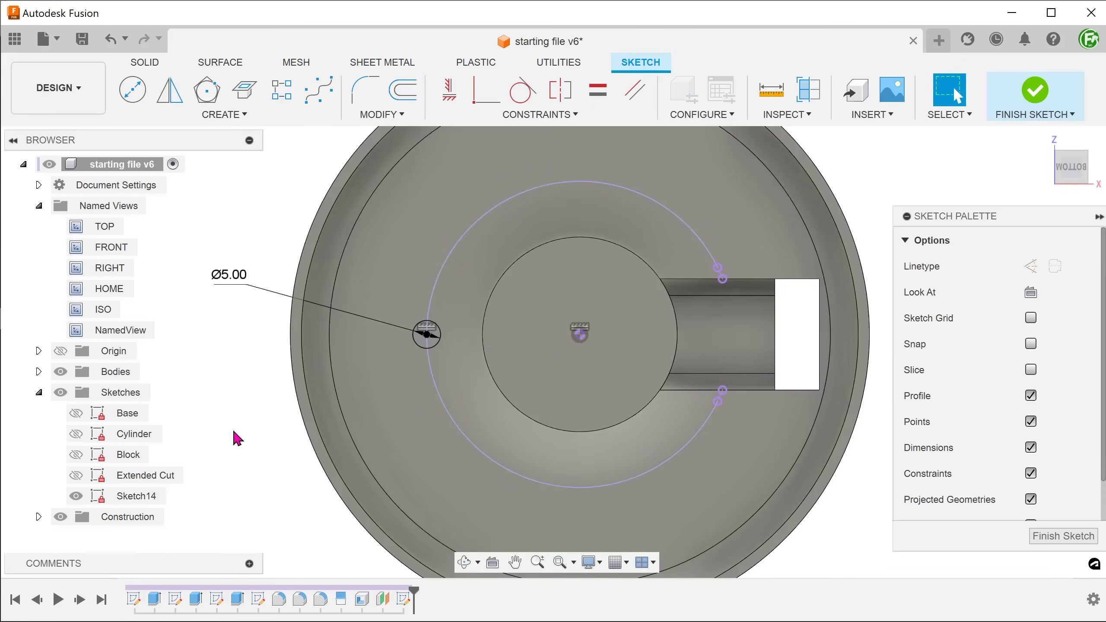
pyautogui.click(1031, 98)
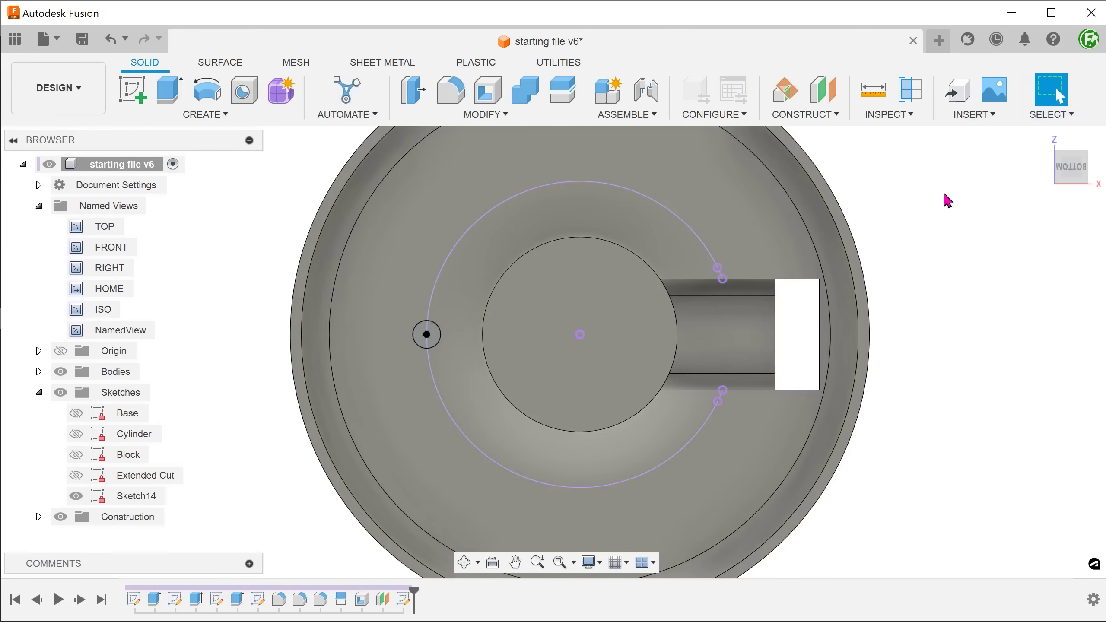
# - Create a Web feature from the sketched circle with a thickness of 2 mm and the To Next extent, forming a hollow boss
pyautogui.keyDown('shift'); pyautogui.moveTo(953, 268); pyautogui.dragTo(183, 260, button='middle'); pyautogui.keyUp('shift')
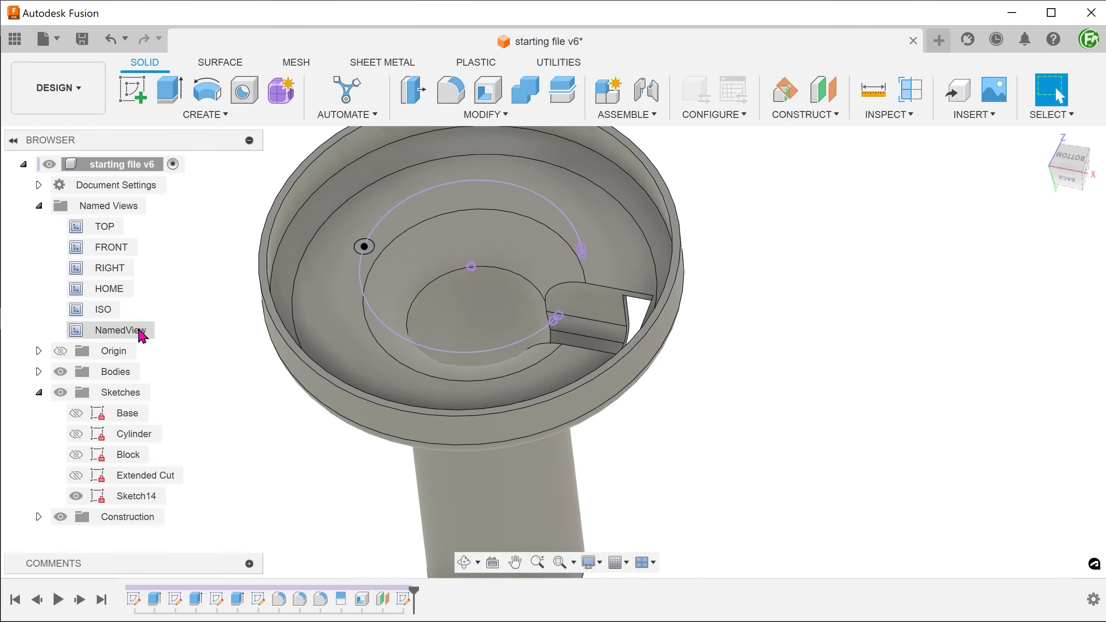
pyautogui.doubleClick(105, 310)
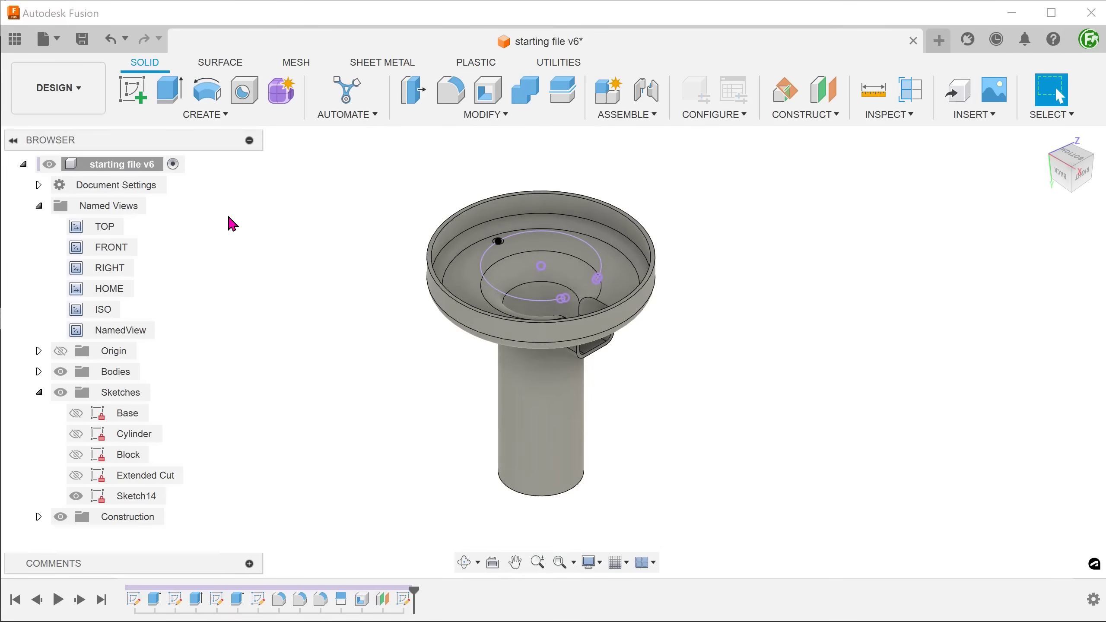
pyautogui.click(204, 115)
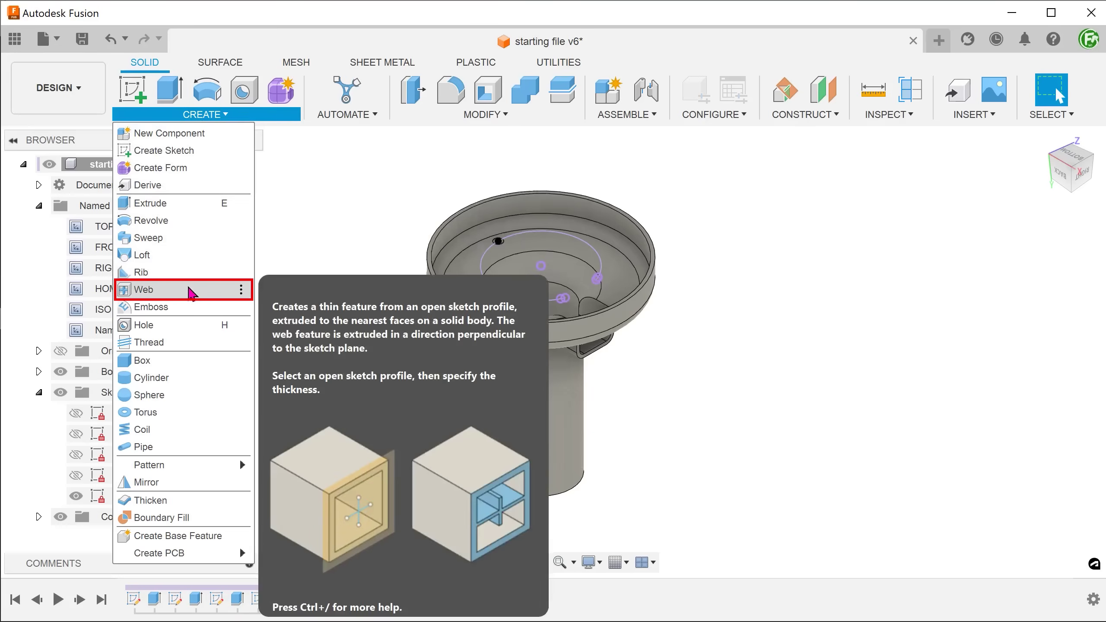
pyautogui.click(190, 292)
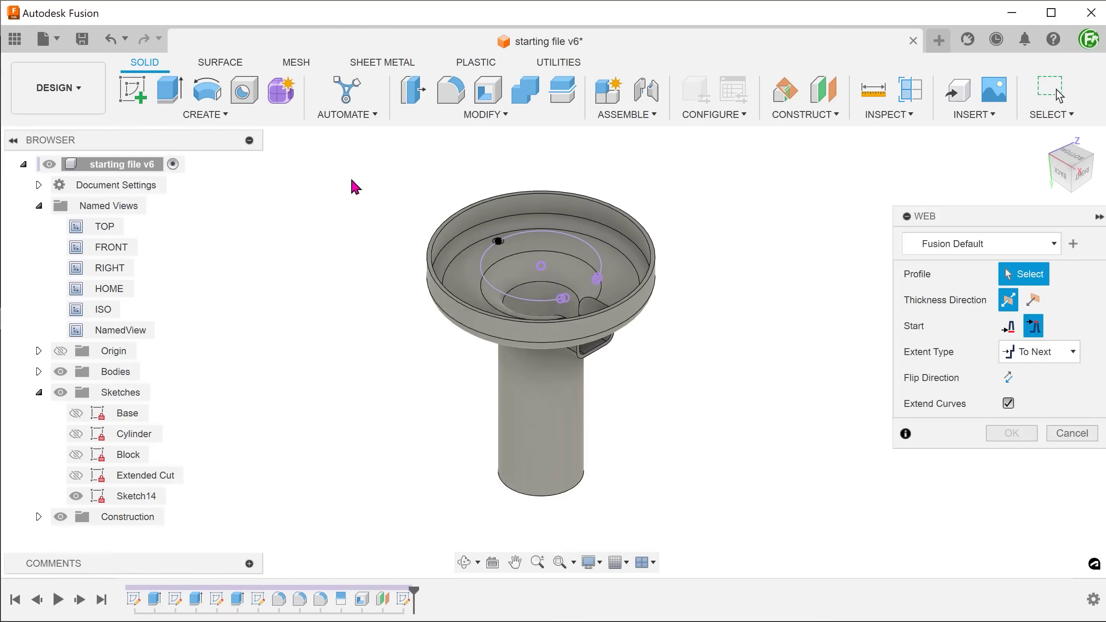
pyautogui.scroll(5, 350, 182)
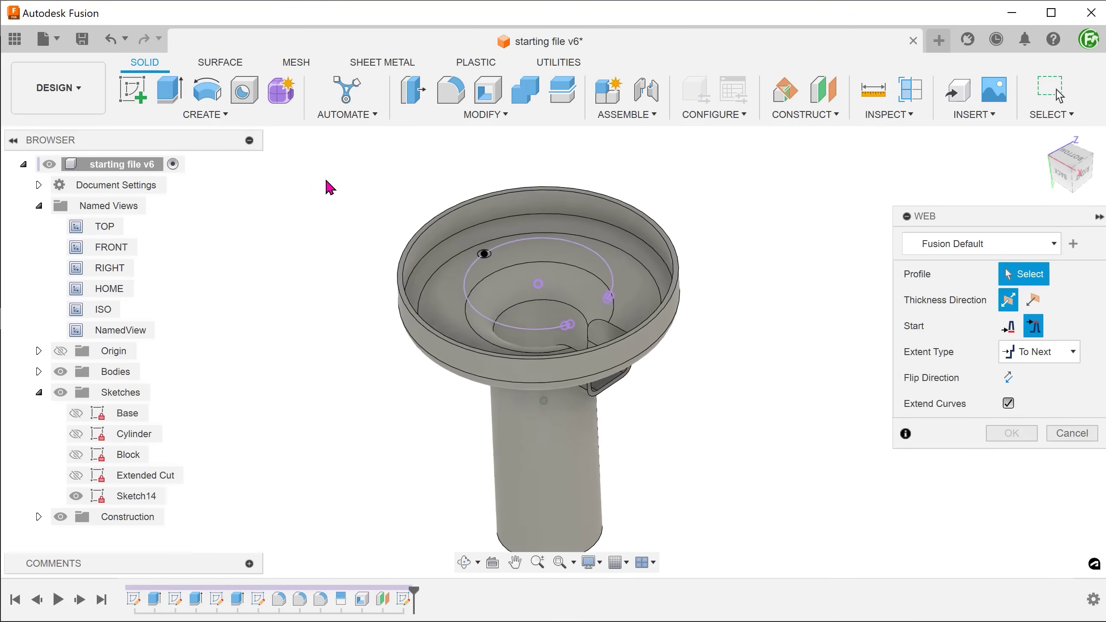
pyautogui.scroll(4, 318, 191)
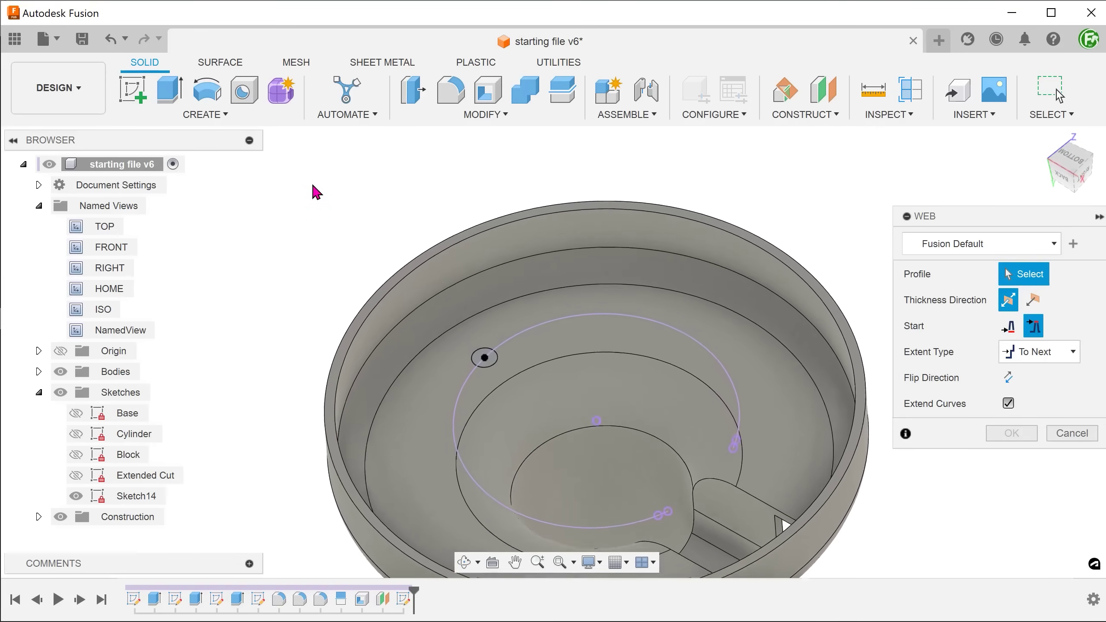
pyautogui.click(488, 370)
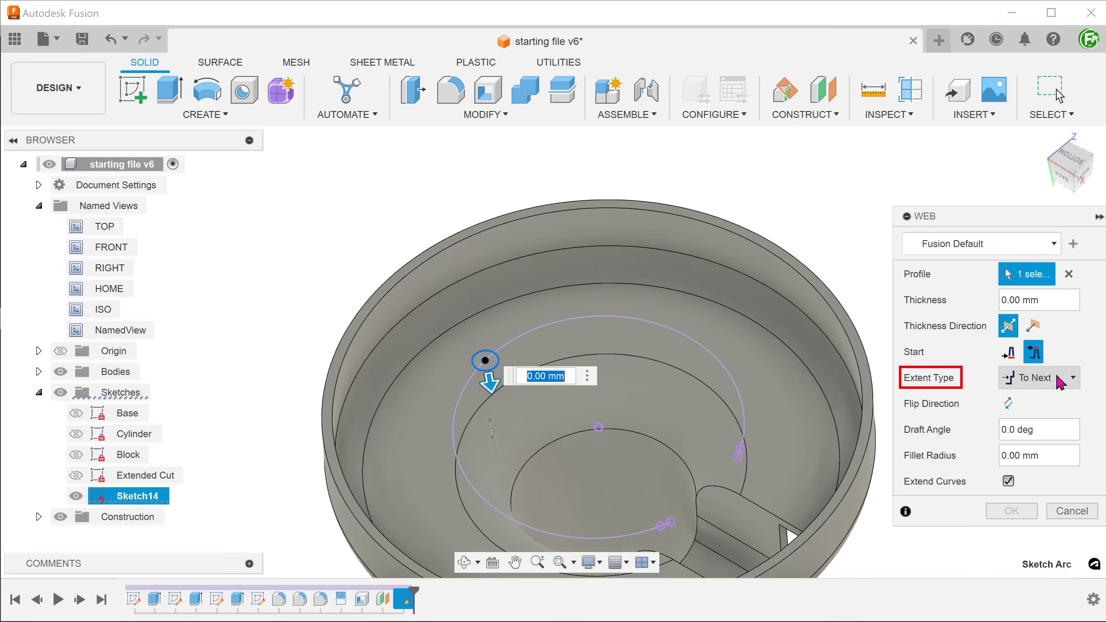
pyautogui.write('2')
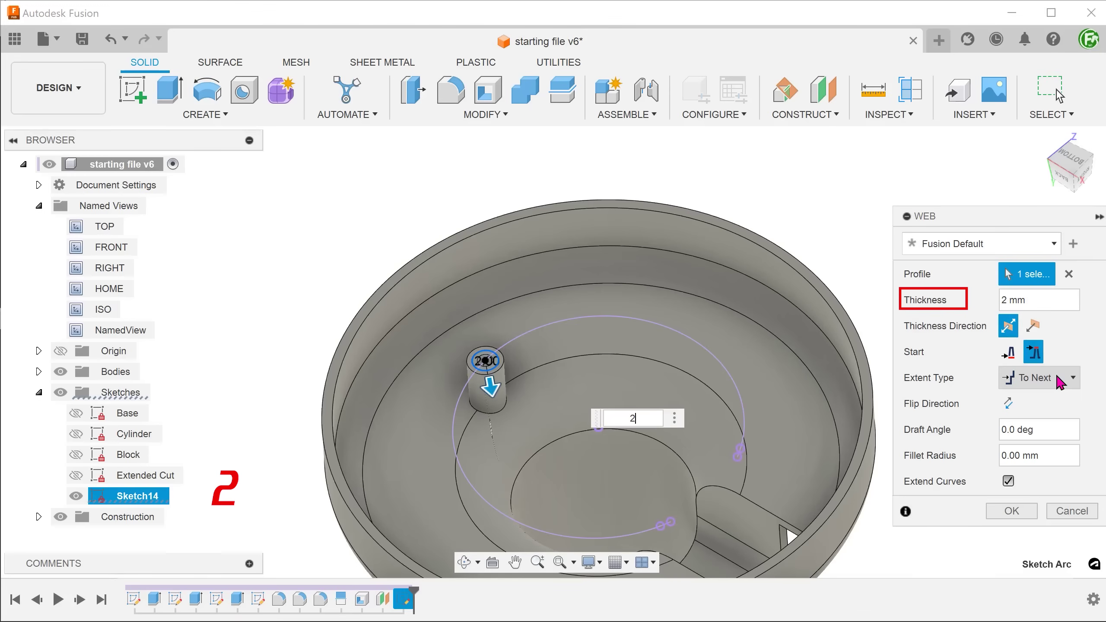
pyautogui.click(1011, 512)
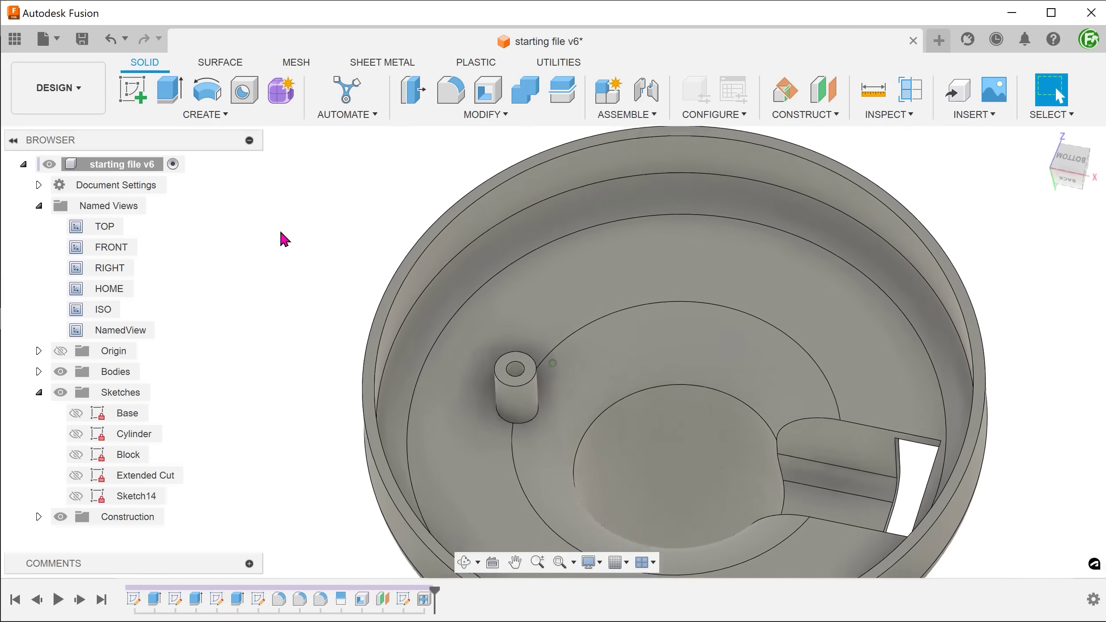
# - Examine the hollow boss in a temporary section analysis through the XY plane, with the cut direction flipped
pyautogui.click(911, 89)
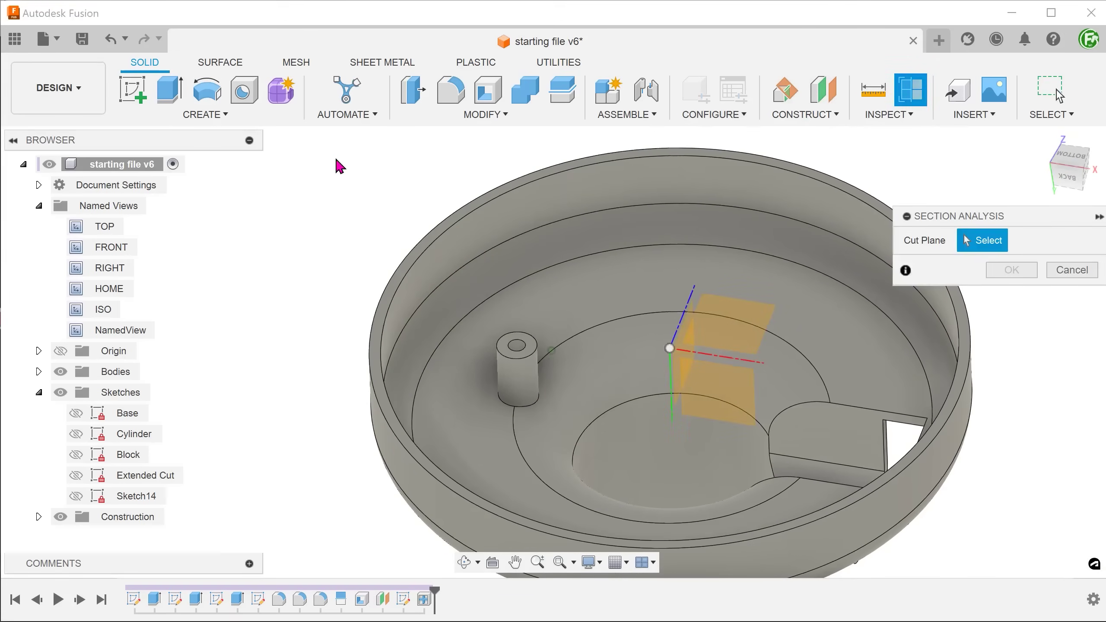
pyautogui.click(621, 407)
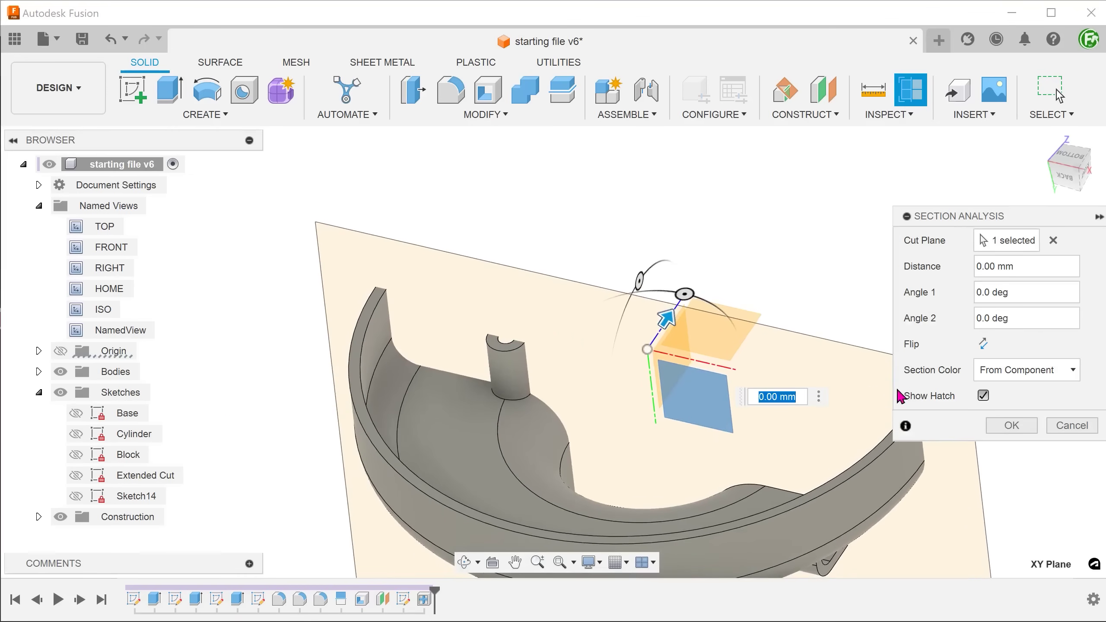
pyautogui.click(984, 344)
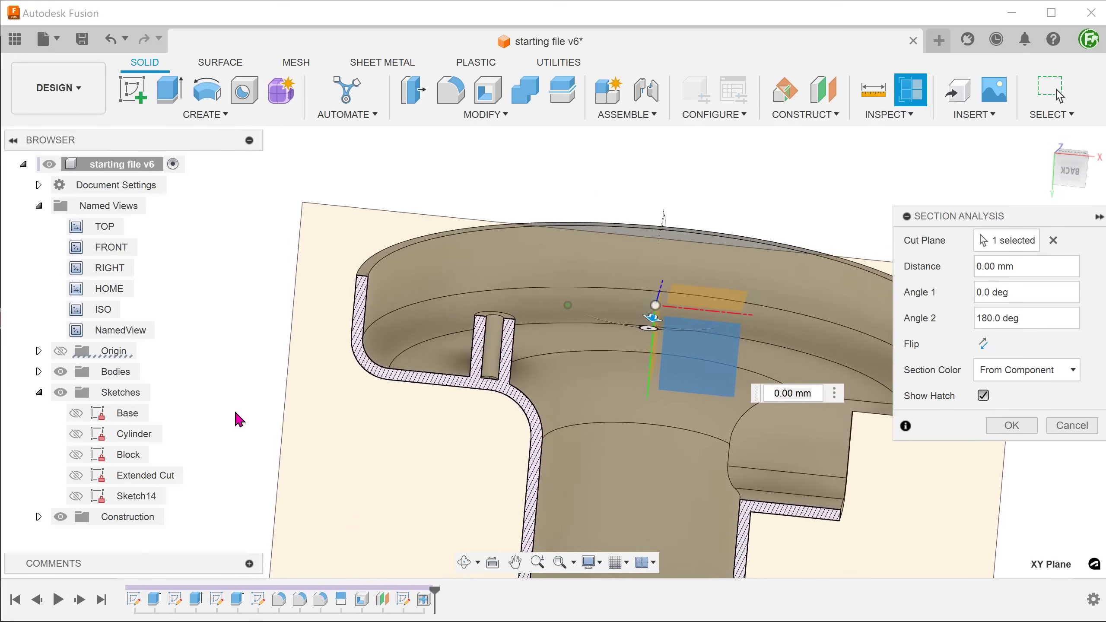
pyautogui.click(1055, 428)
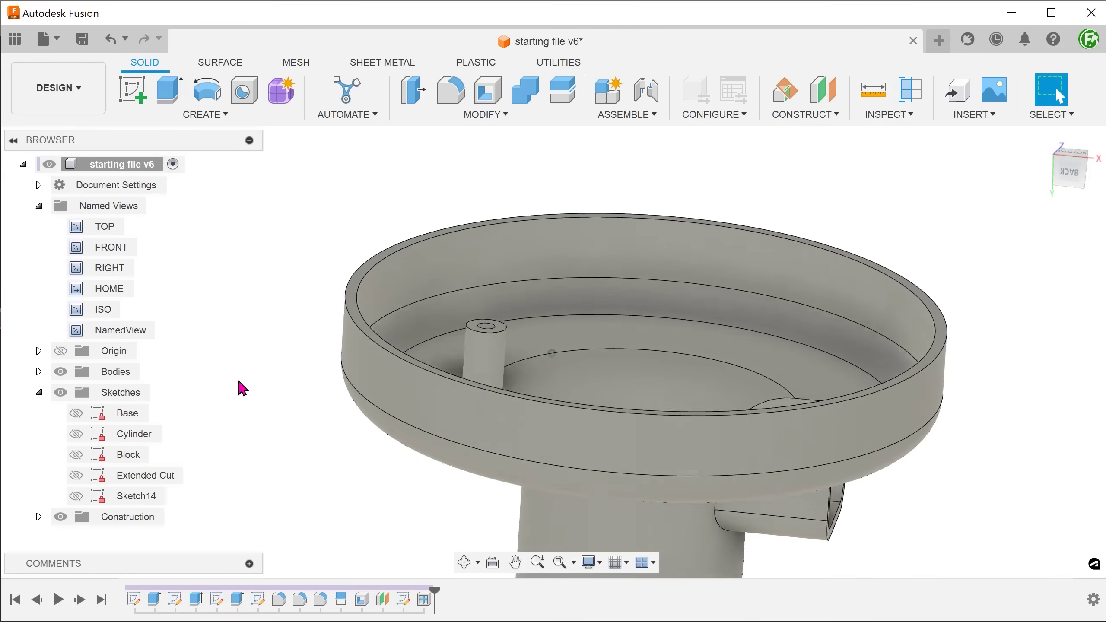
# - Start a new sketch on the XY plane and slice the model at the sketch plane
pyautogui.doubleClick(104, 311)
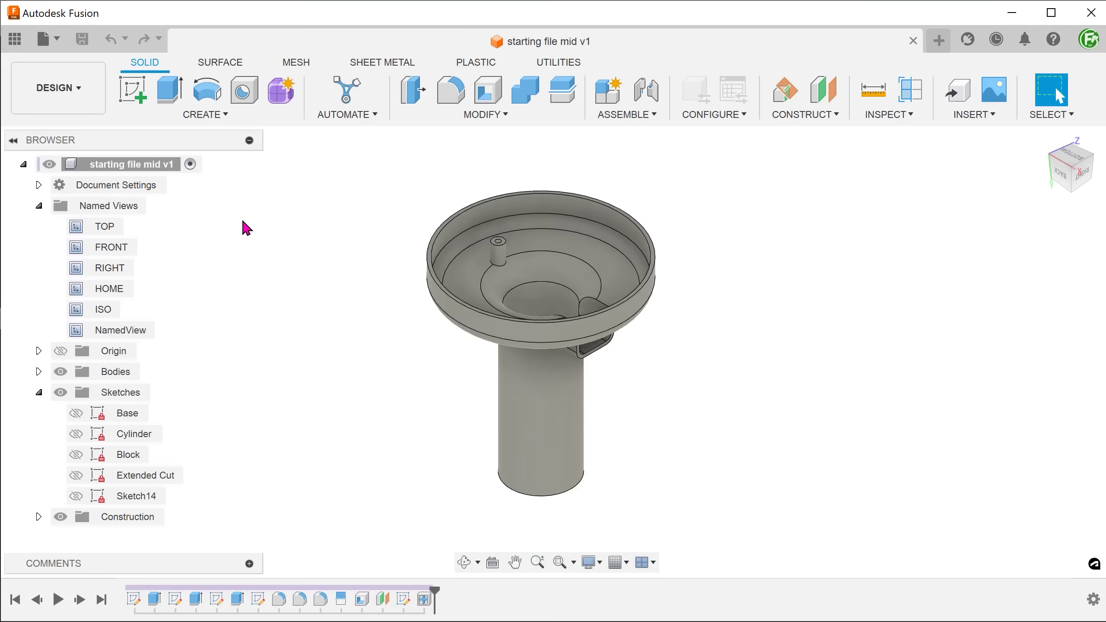
pyautogui.rightClick(243, 222)
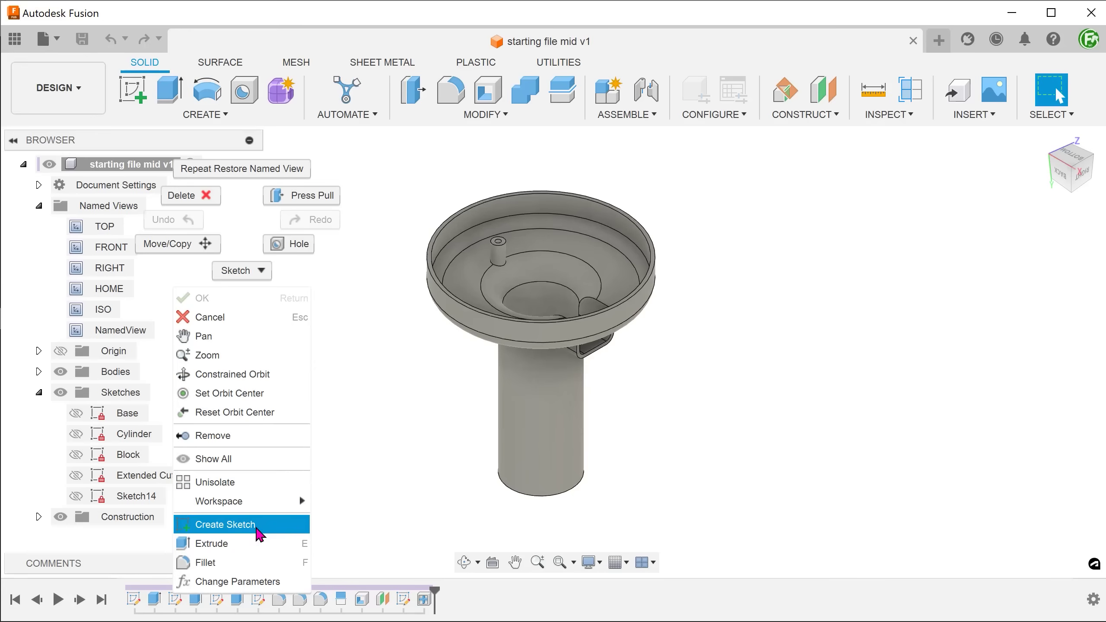
pyautogui.click(257, 533)
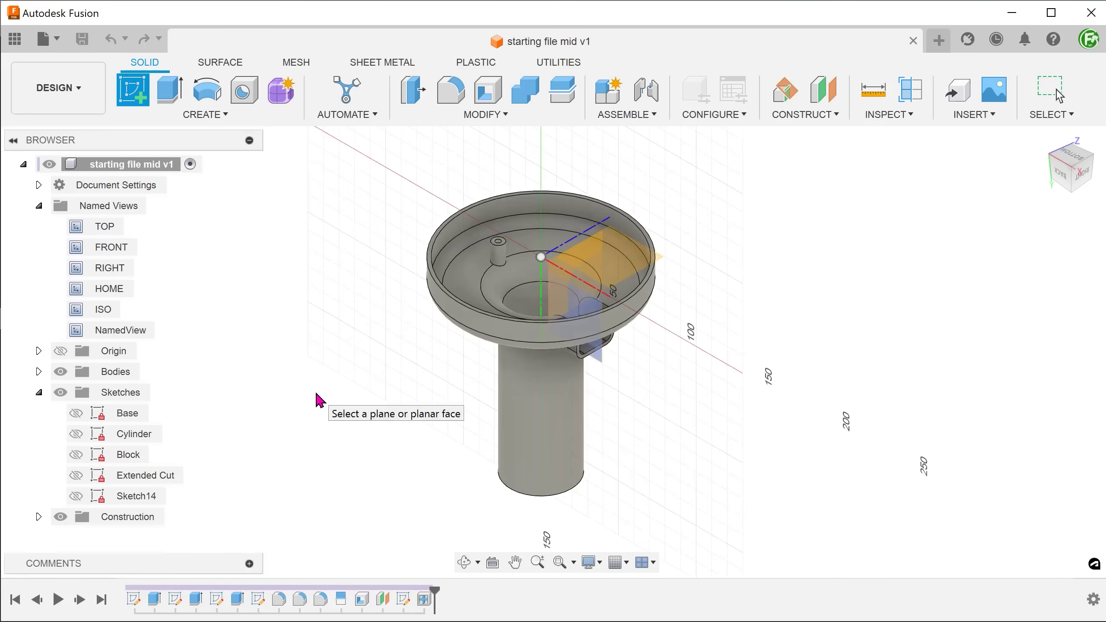
pyautogui.click(568, 310)
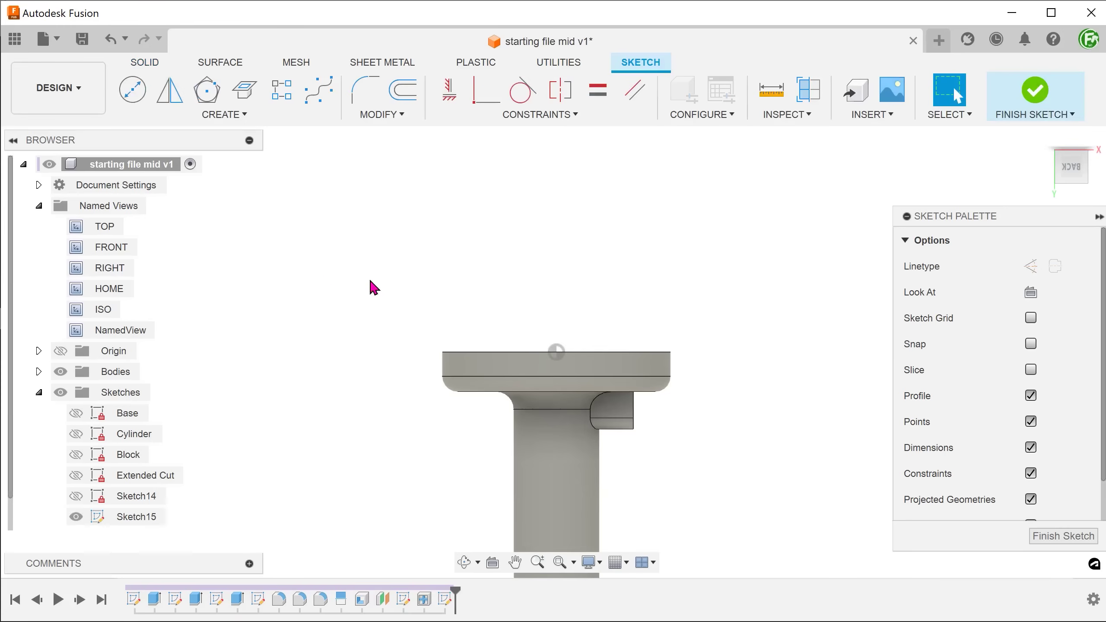
pyautogui.click(1031, 370)
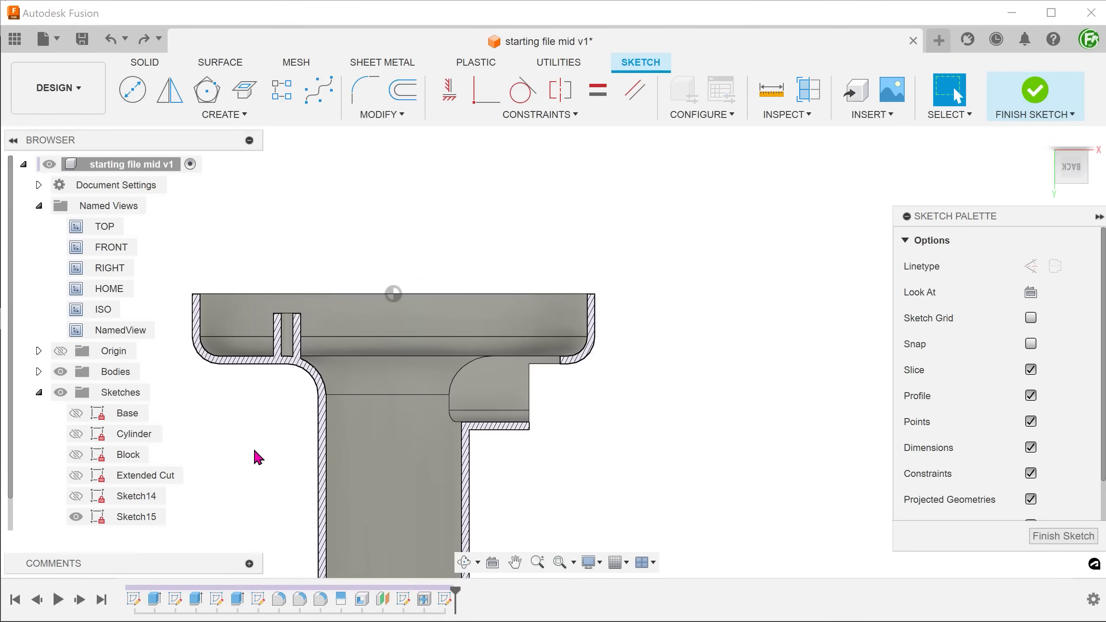
# - Project the intersection of the boss's outer cylindrical face with the sketch plane, and check the projected lines with the bodies hidden
pyautogui.click(186, 116)
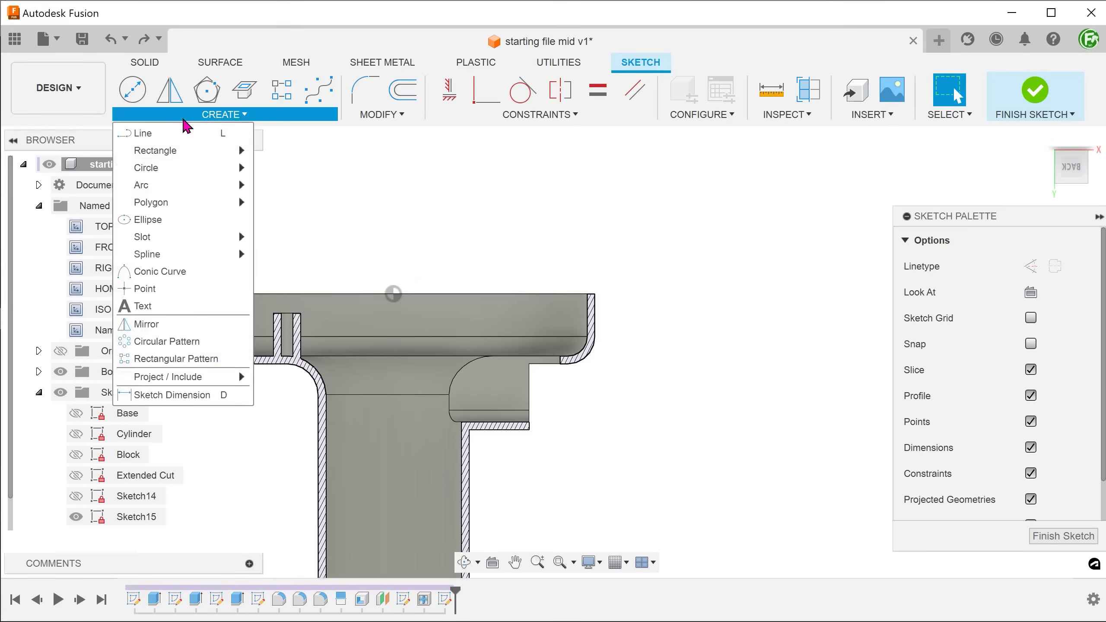
pyautogui.moveTo(220, 377)
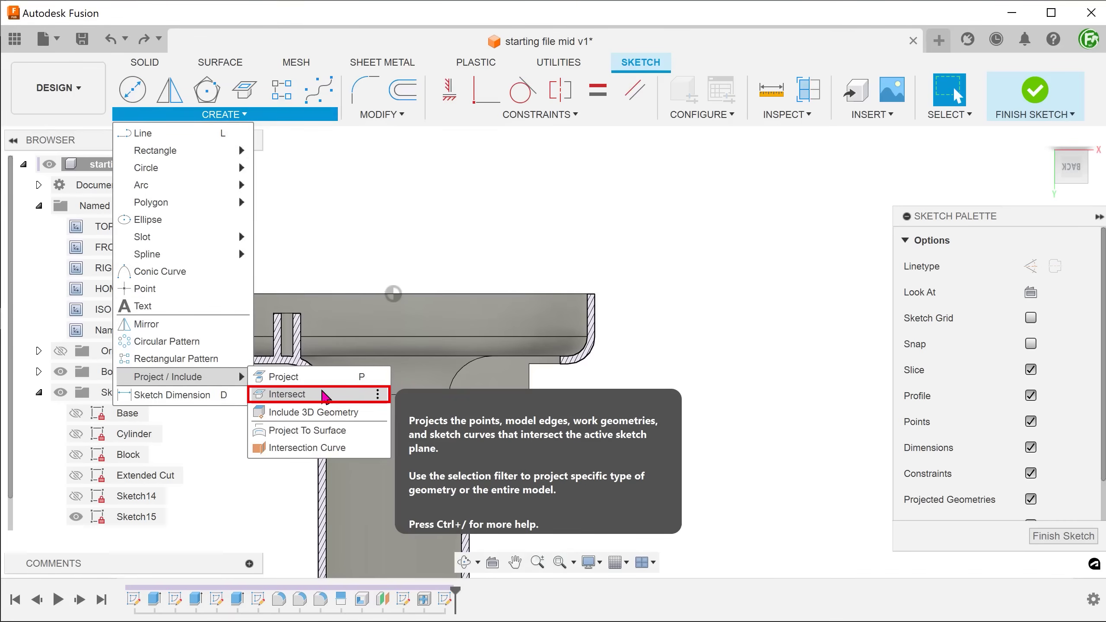
pyautogui.click(324, 394)
pyautogui.keyDown('shift'); pyautogui.moveTo(259, 413); pyautogui.dragTo(227, 426, button='middle'); pyautogui.keyUp('shift')
pyautogui.scroll(5, 235, 421)
pyautogui.click(321, 343)
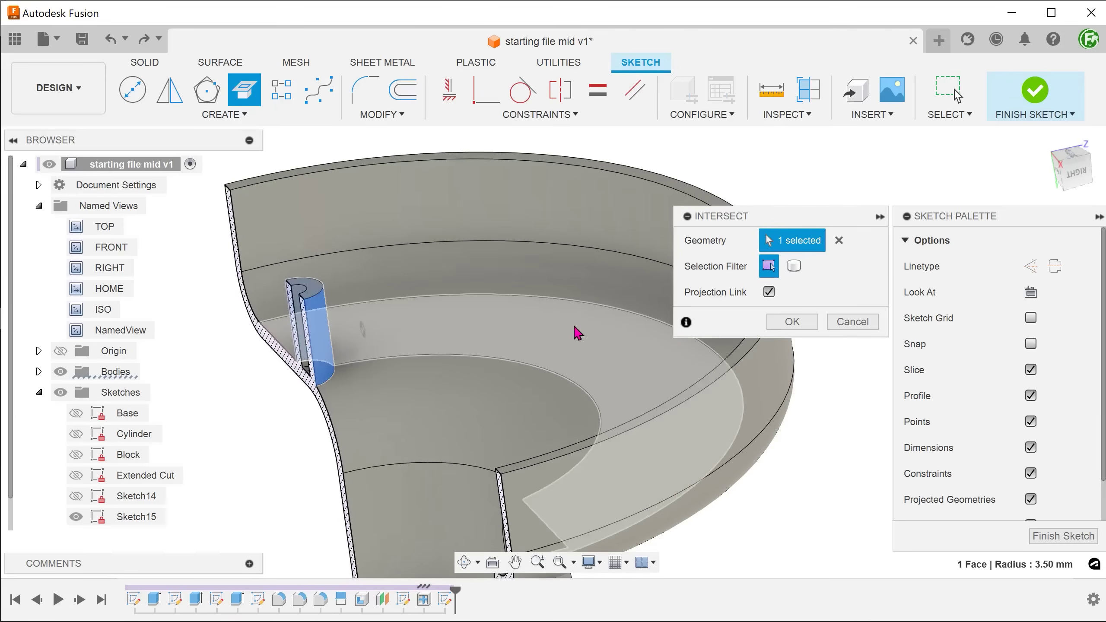
pyautogui.click(789, 325)
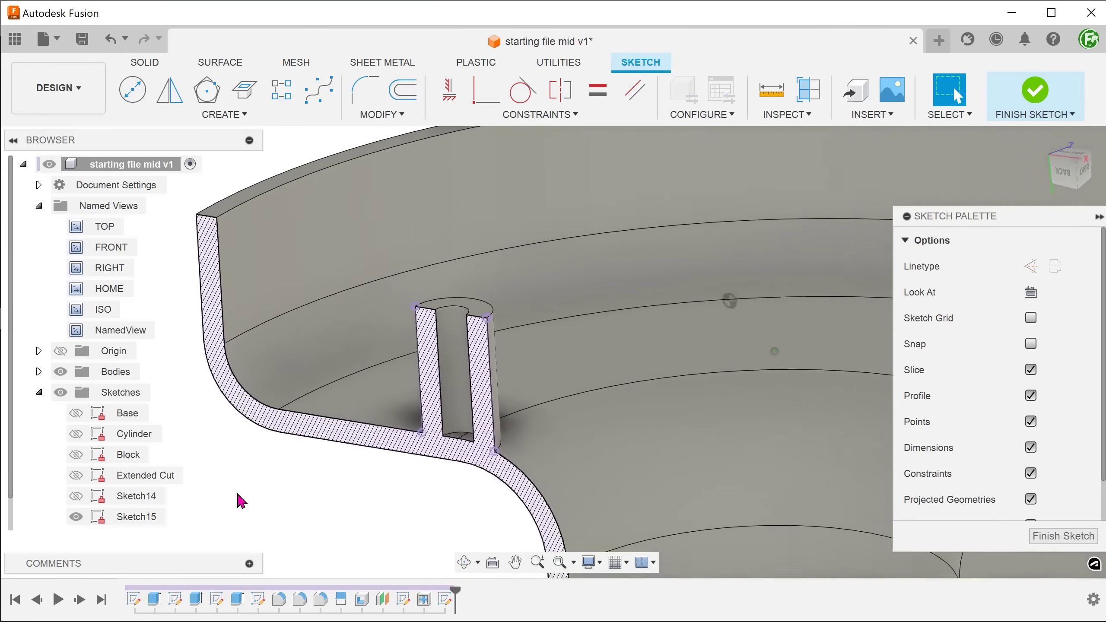
pyautogui.click(61, 372)
pyautogui.click(60, 372)
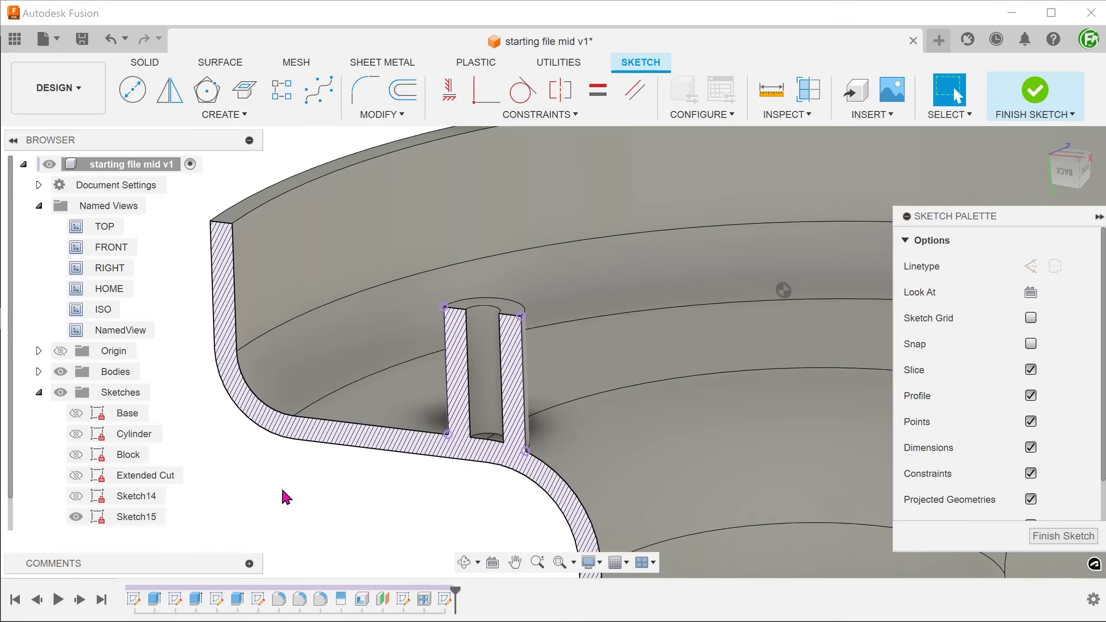
# - Sketch an open line chain of horizontal, sloping and horizontal segments from near the outer wall to the boss's wall-side edge
pyautogui.click(1040, 295)
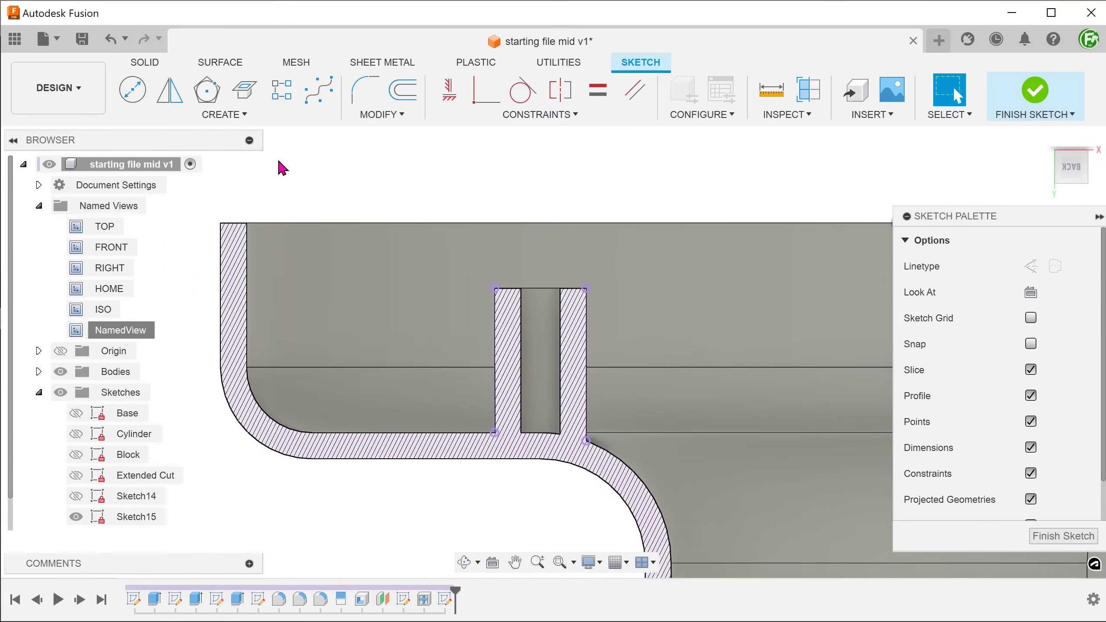
pyautogui.press('l')
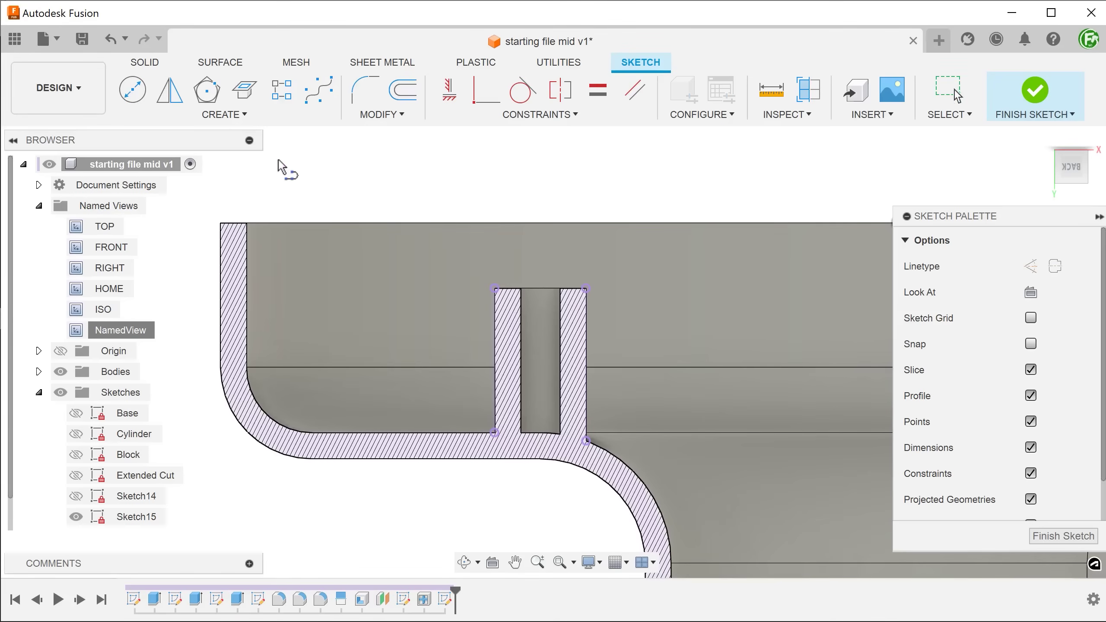
pyautogui.click(292, 254)
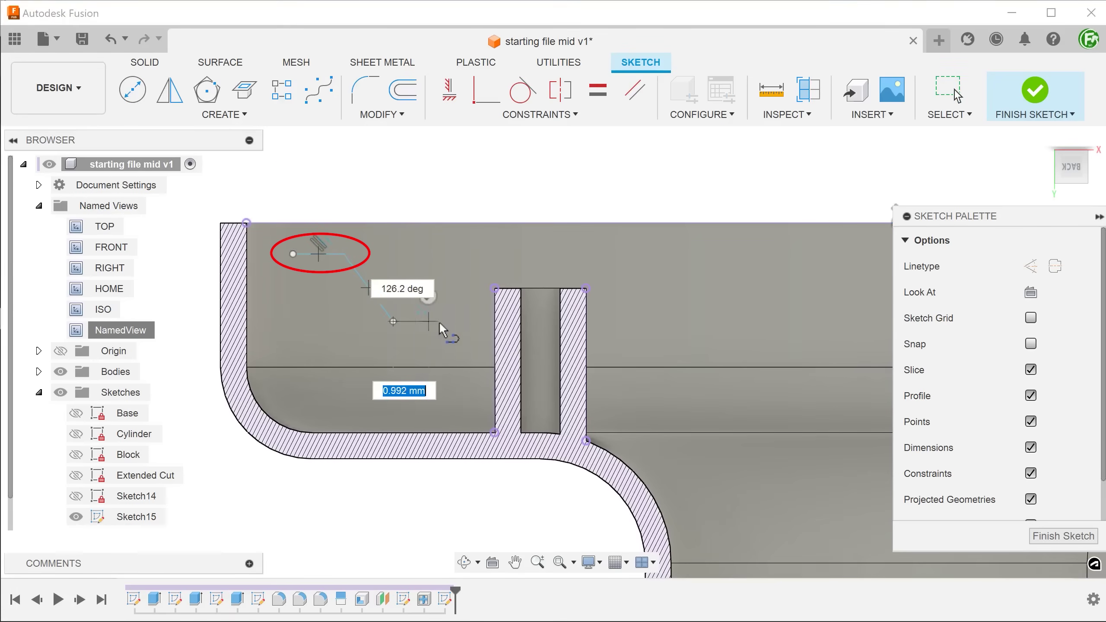
pyautogui.doubleClick(493, 322)
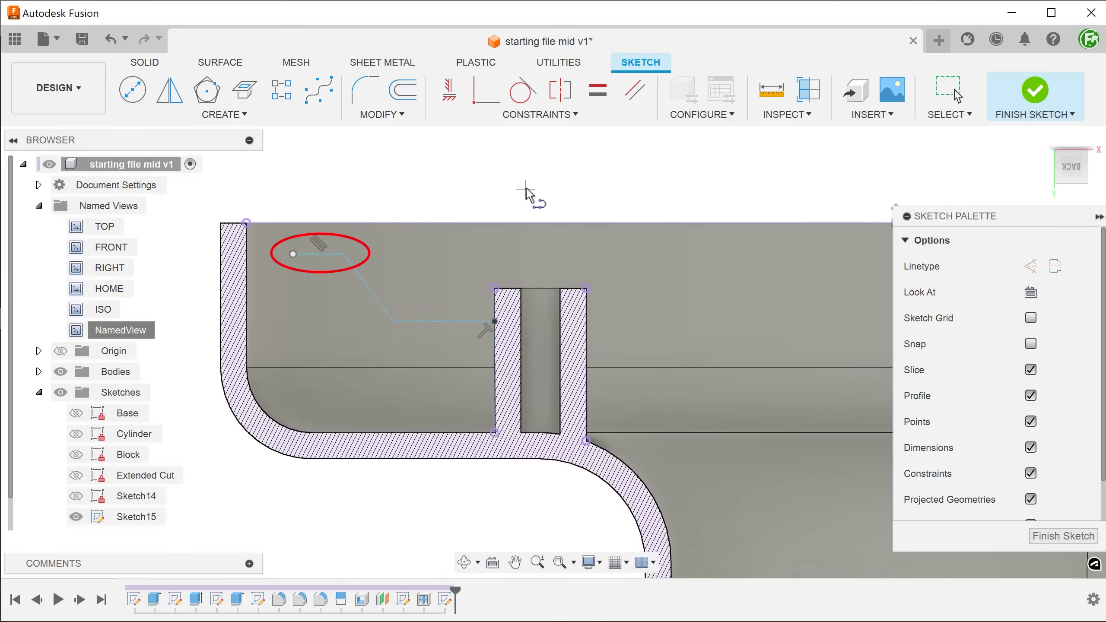
# - Sketch a second open line chain of horizontal, sloping and vertical segments from the boss's opposite edge towards the center, and finish the sketch
pyautogui.click(586, 322)
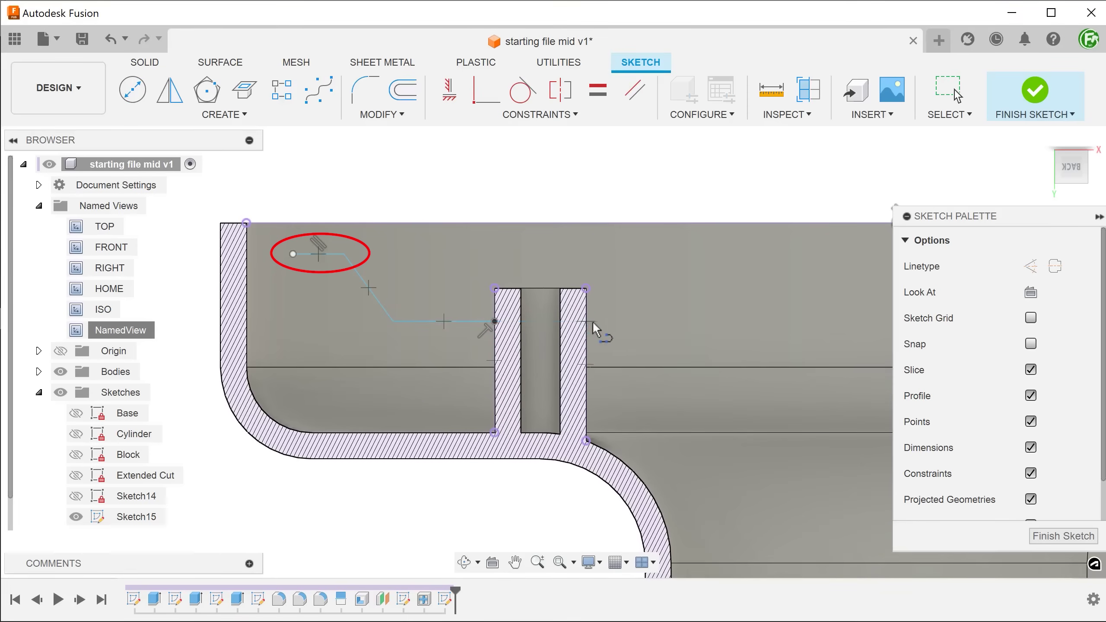
pyautogui.click(627, 322)
pyautogui.click(662, 383)
pyautogui.doubleClick(661, 445)
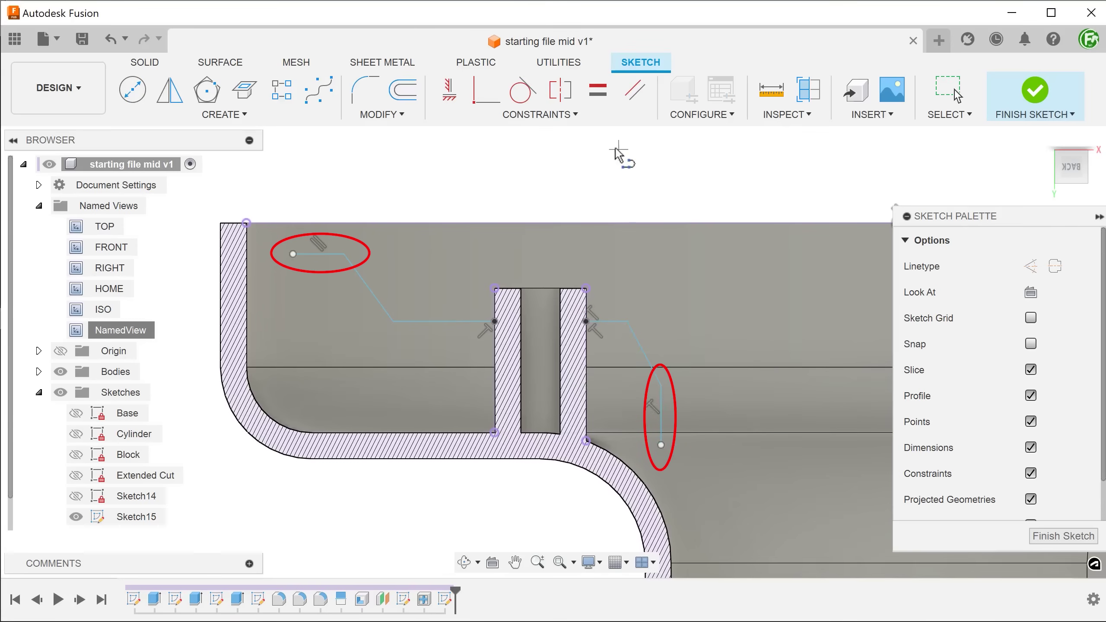
pyautogui.press('Escape')
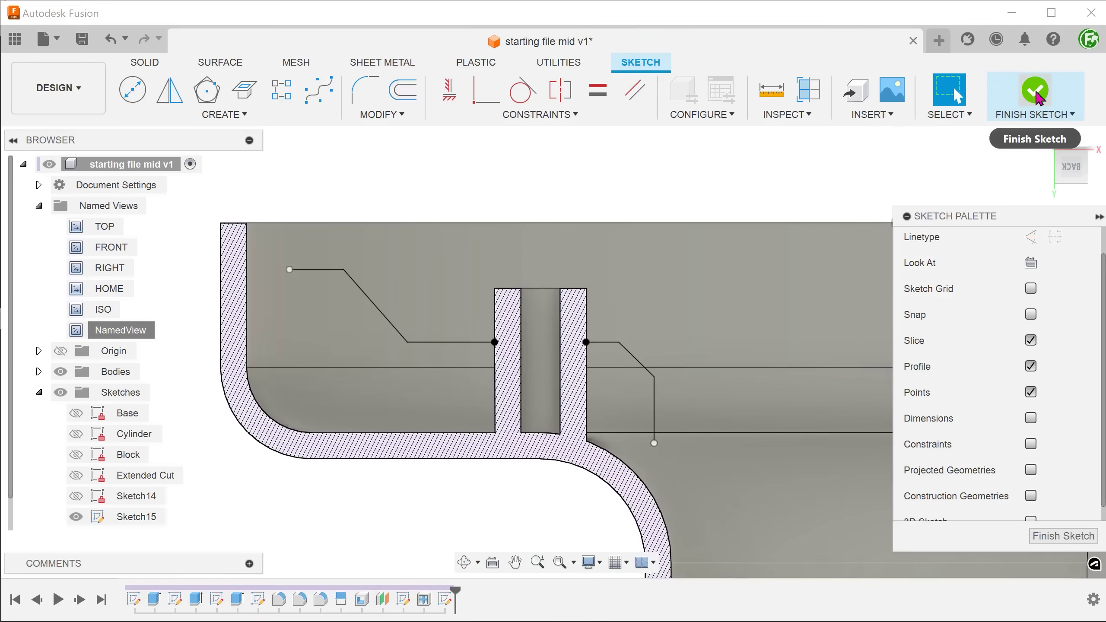
pyautogui.click(1036, 92)
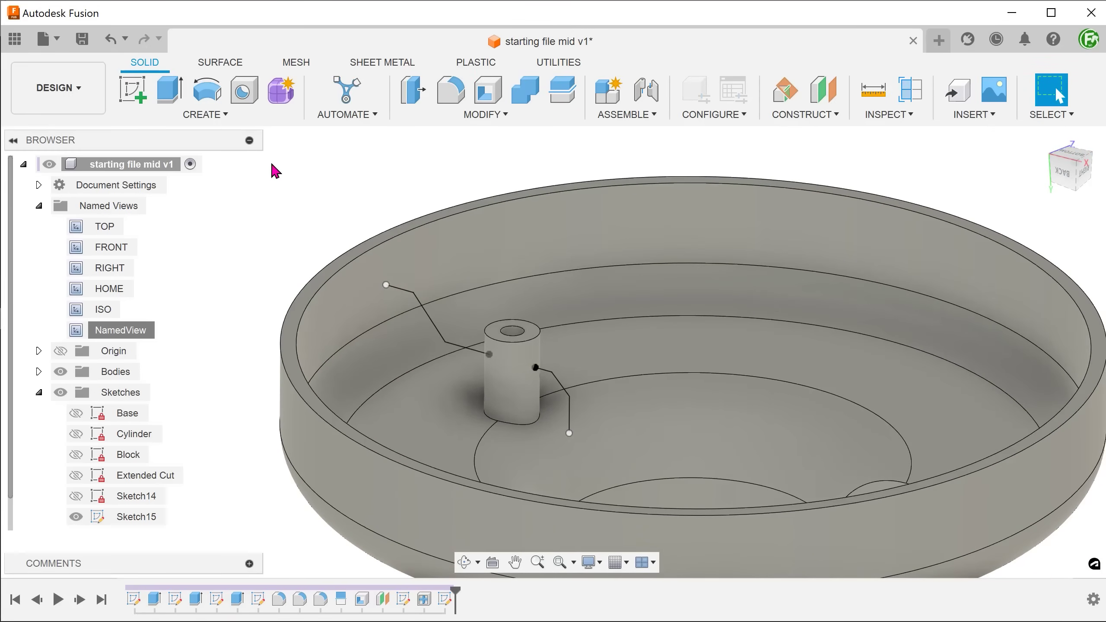
# - Create a 2 mm thick Rib with the To Next extent from the open profile between the outer wall and the boss
pyautogui.click(207, 115)
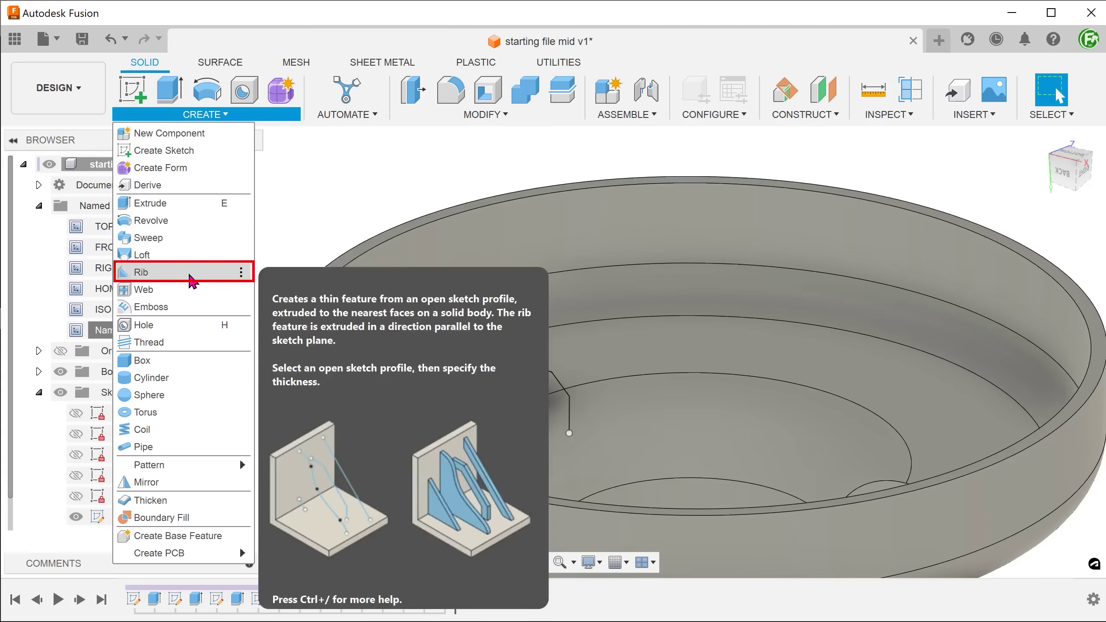
pyautogui.click(190, 274)
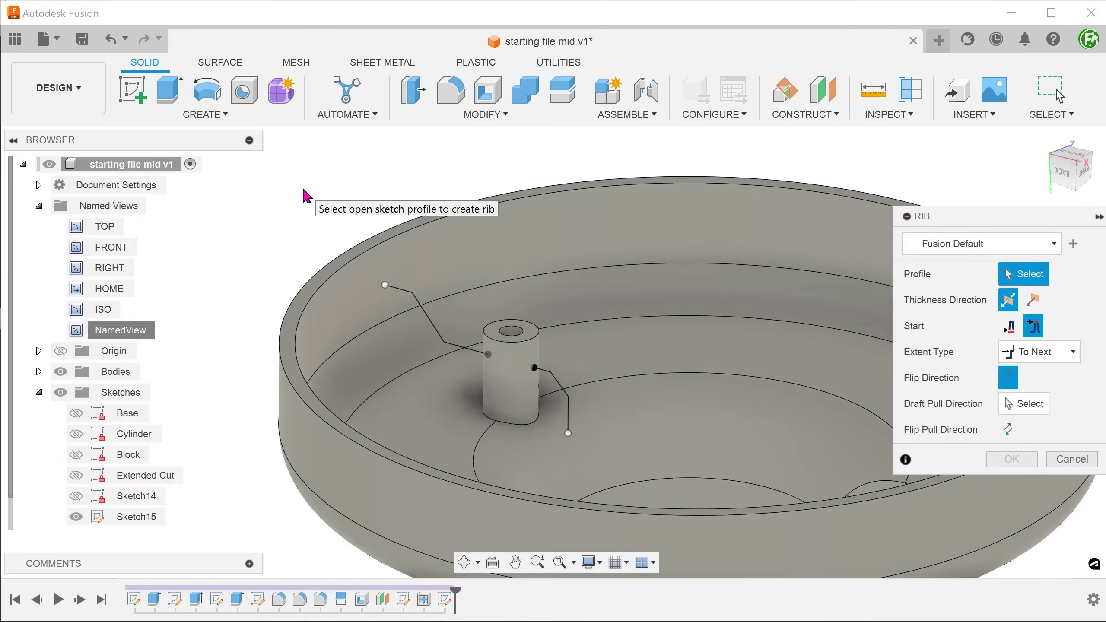
pyautogui.click(387, 281)
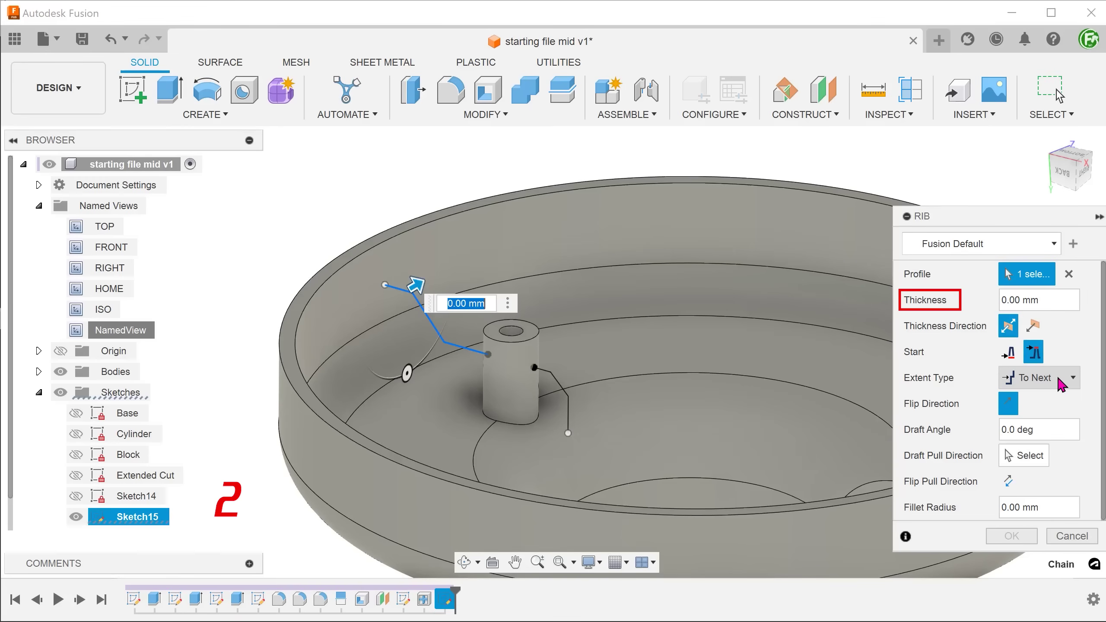
pyautogui.write('2')
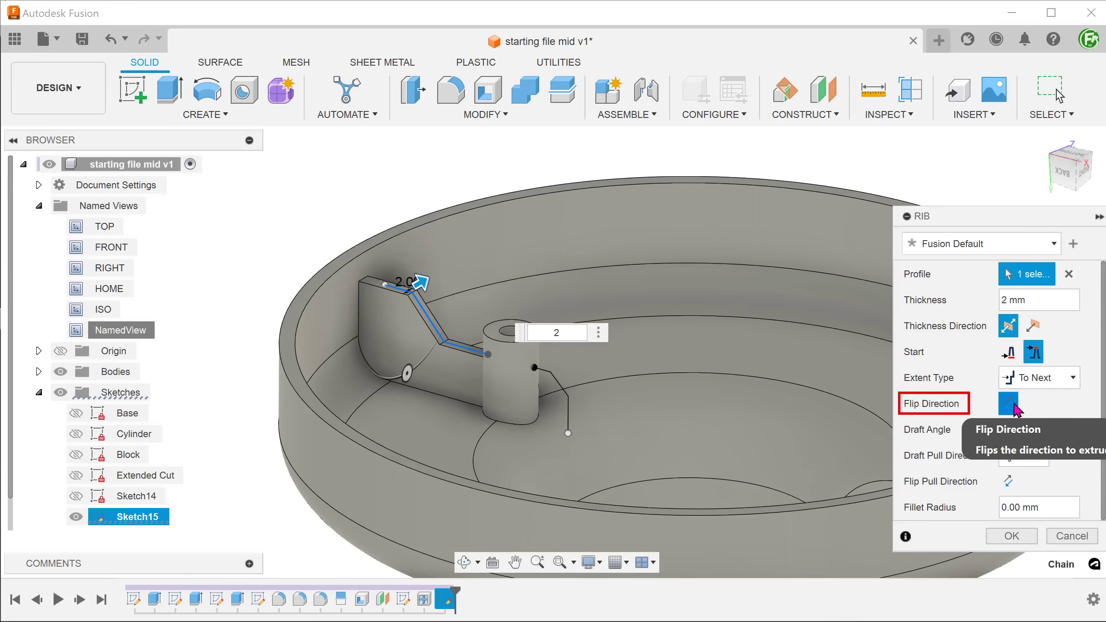
pyautogui.click(1009, 536)
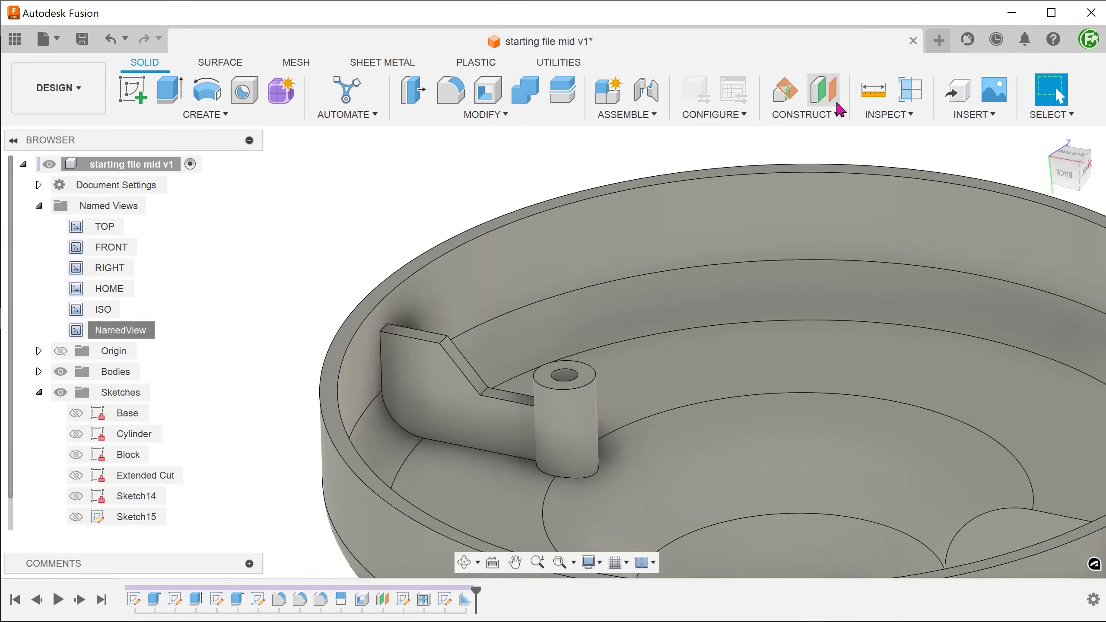
# - Examine the wall-side rib in a temporary section analysis through the XY plane, with the cut direction flipped
pyautogui.click(911, 89)
pyautogui.click(840, 420)
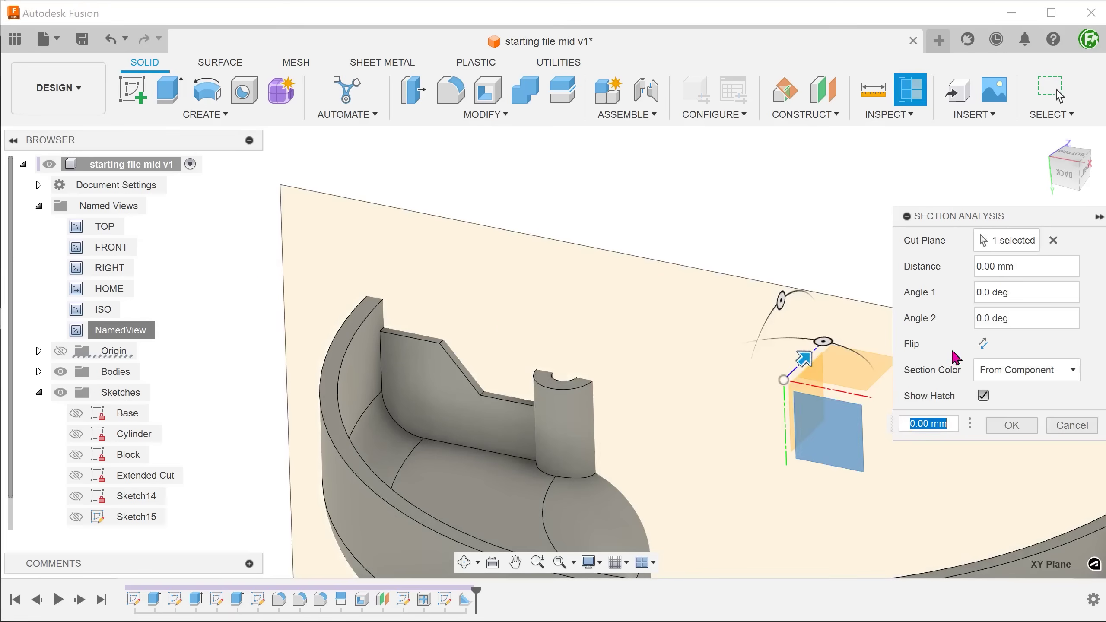
pyautogui.click(983, 345)
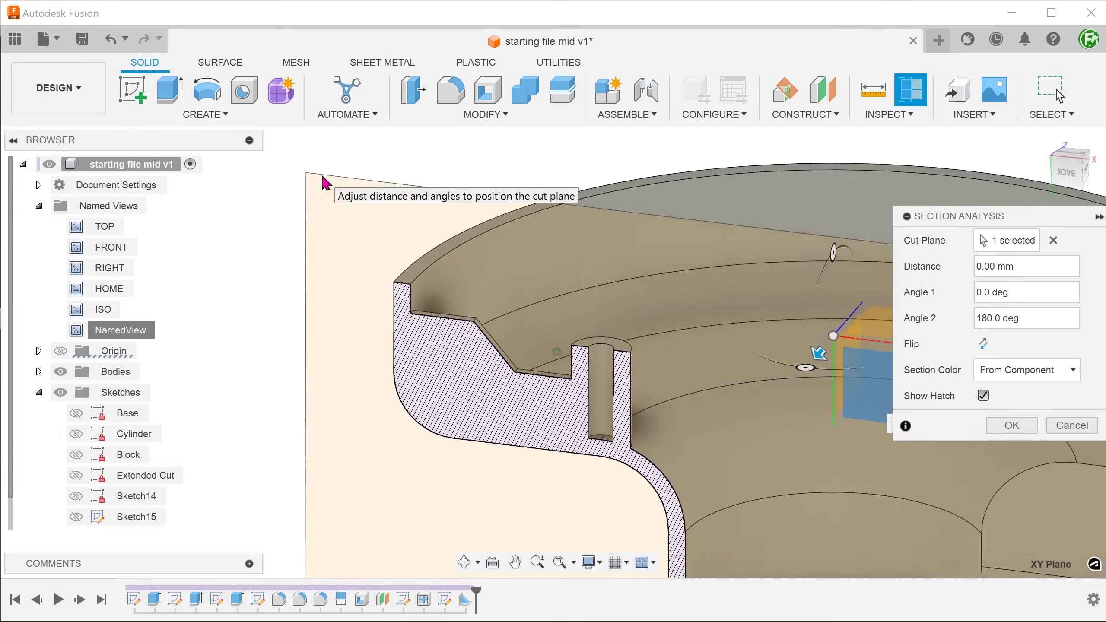
pyautogui.click(1072, 425)
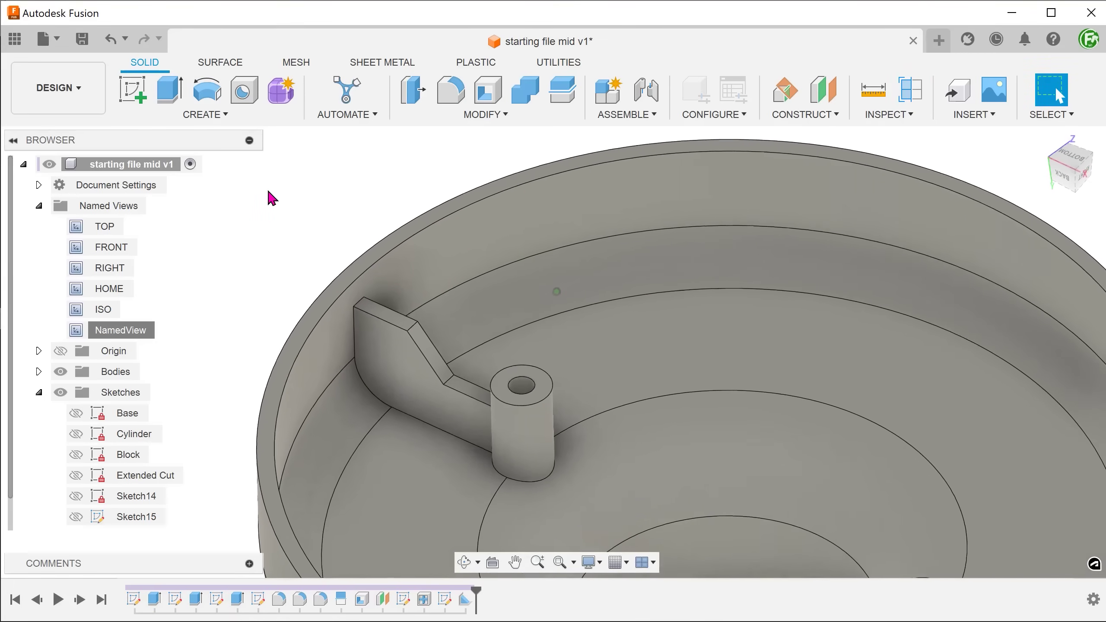
# - Show Sketch15, create a 2 mm thick To Next Rib from the profile on the boss's inner side, and hide the sketch again
pyautogui.click(76, 517)
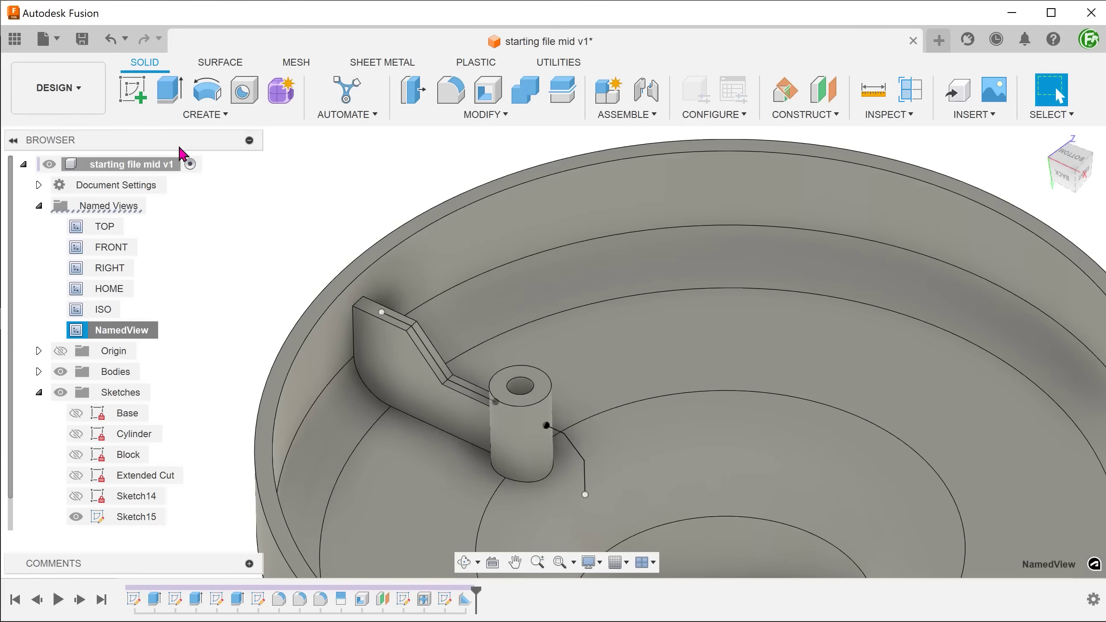
pyautogui.click(187, 114)
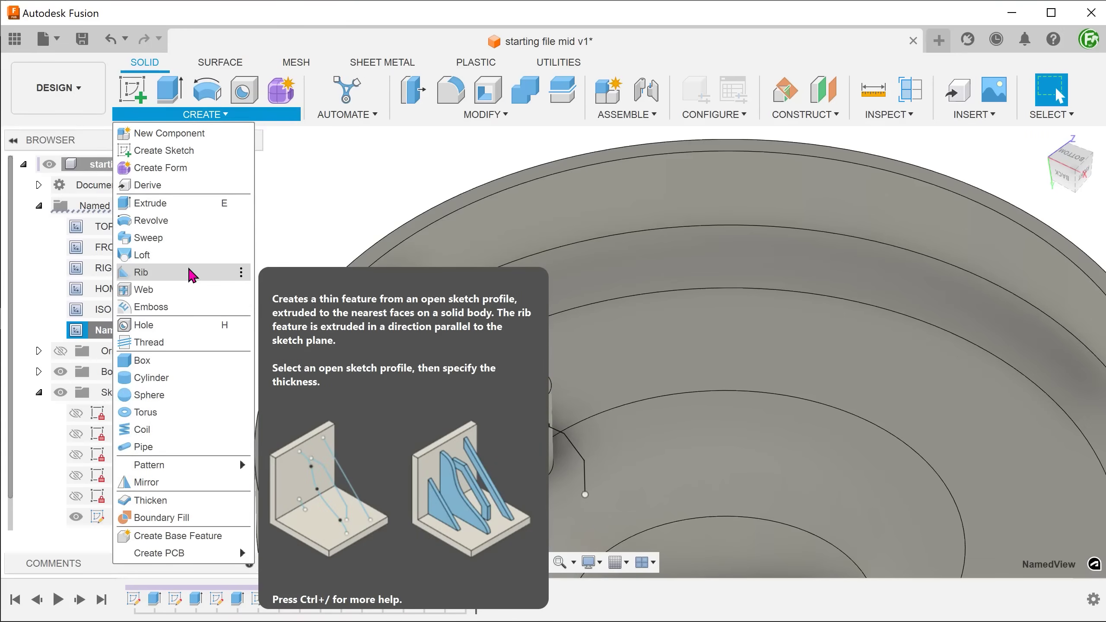
pyautogui.click(191, 275)
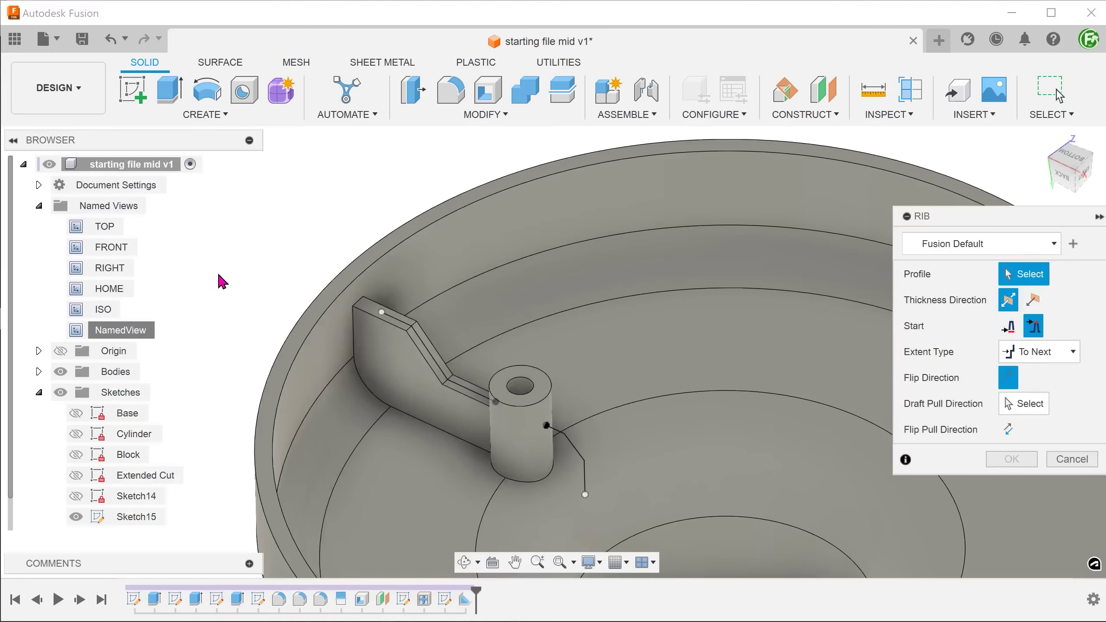
pyautogui.click(585, 462)
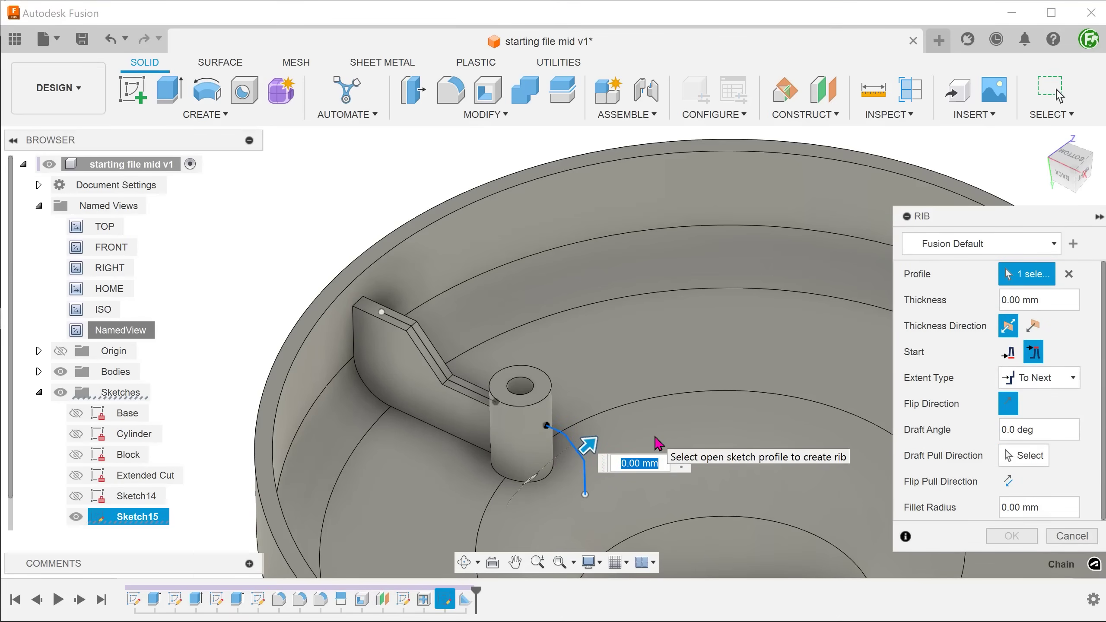
pyautogui.press('Return')
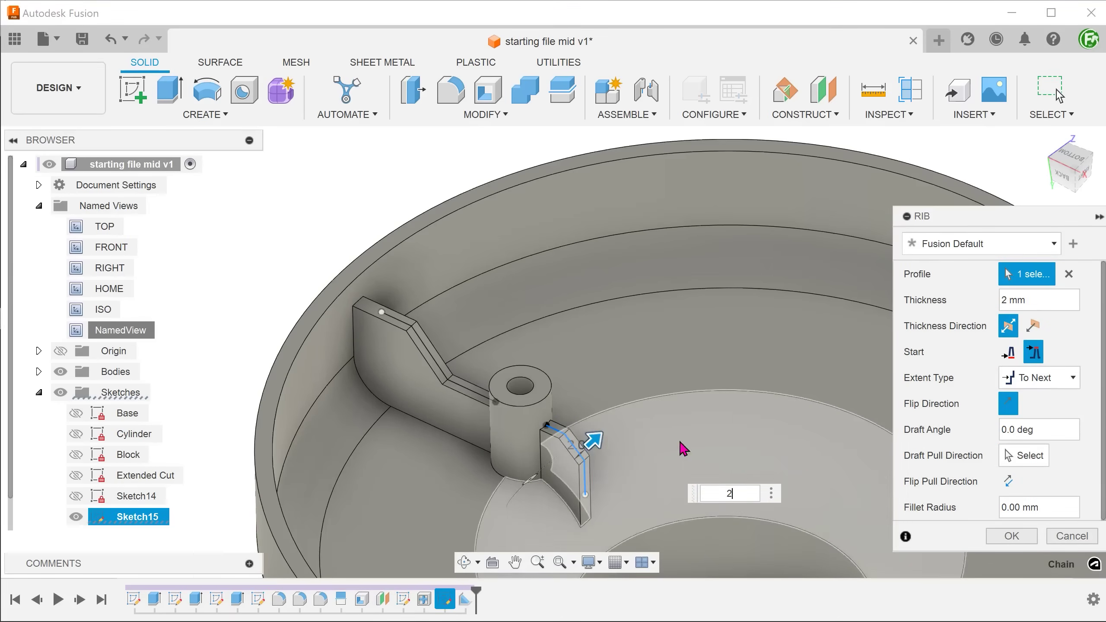
pyautogui.click(1002, 536)
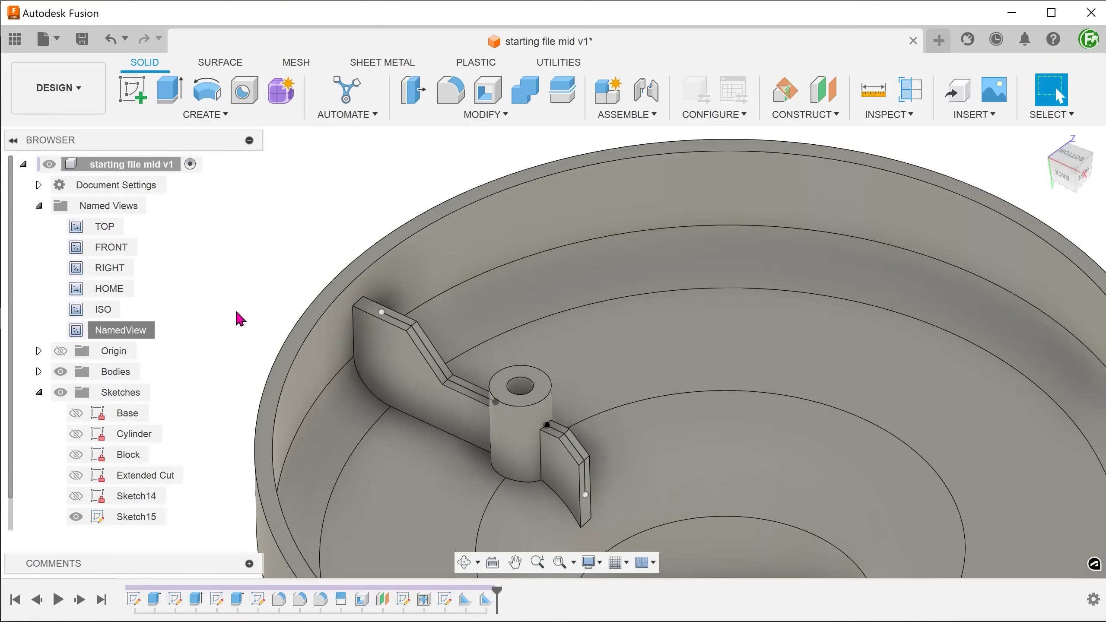
pyautogui.click(75, 516)
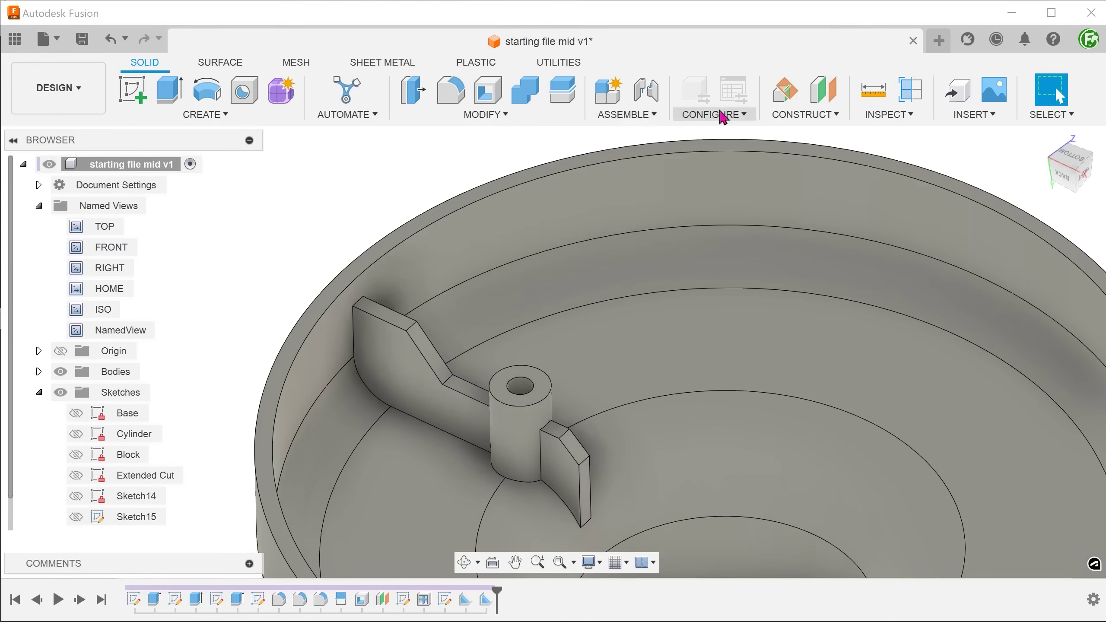
# - Examine both ribs and the boss in a temporary section analysis through the XY plane, with the cut direction flipped
pyautogui.click(884, 116)
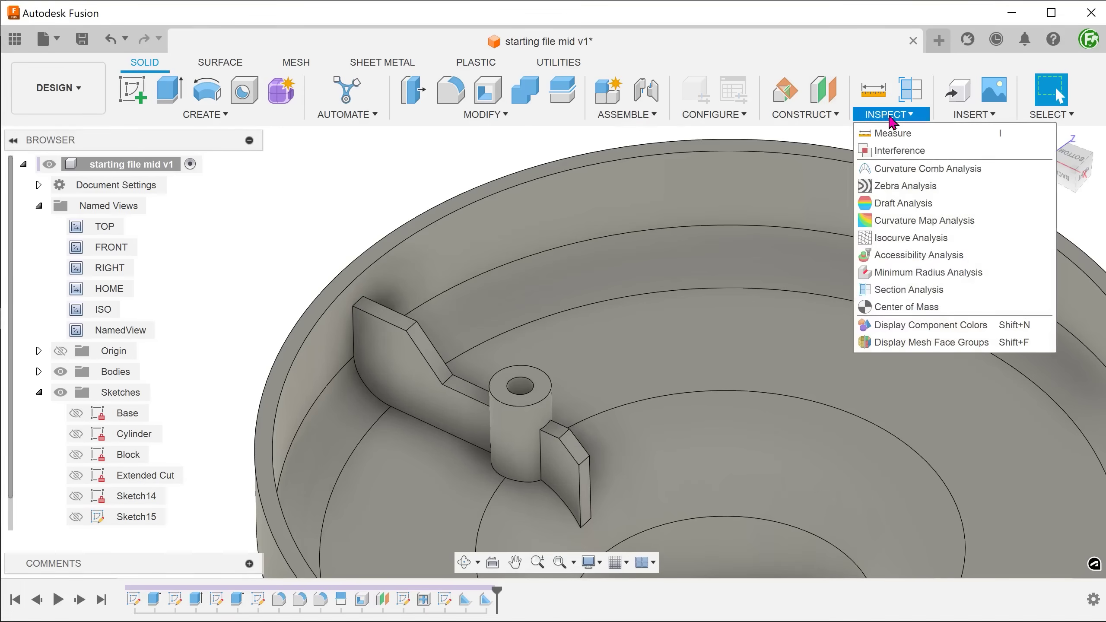
pyautogui.click(971, 290)
pyautogui.click(747, 472)
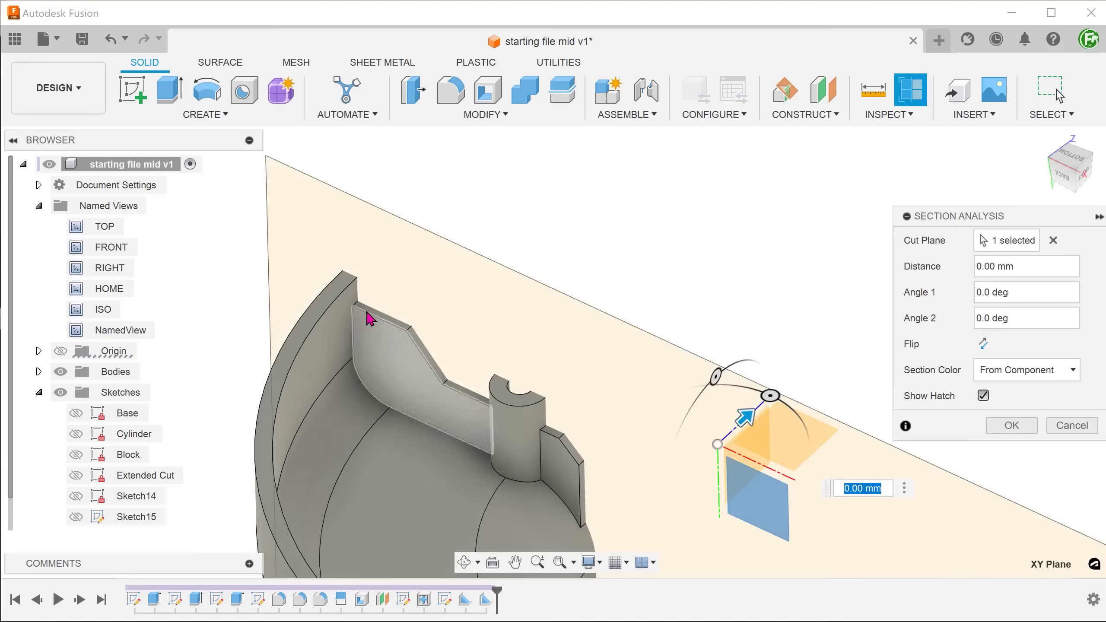
pyautogui.click(983, 344)
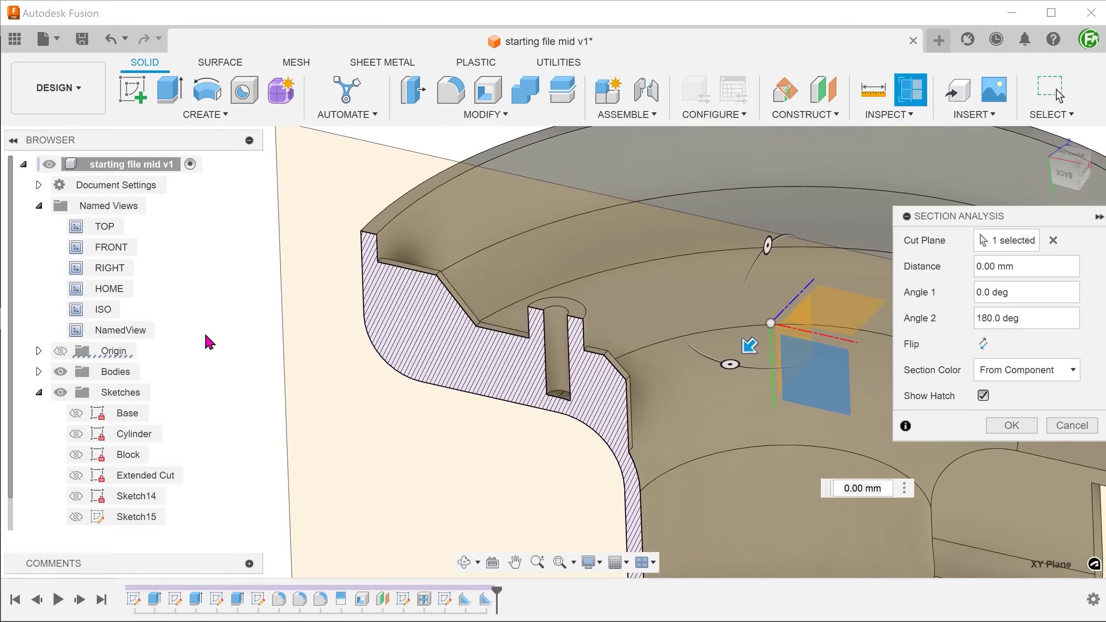
pyautogui.click(1072, 426)
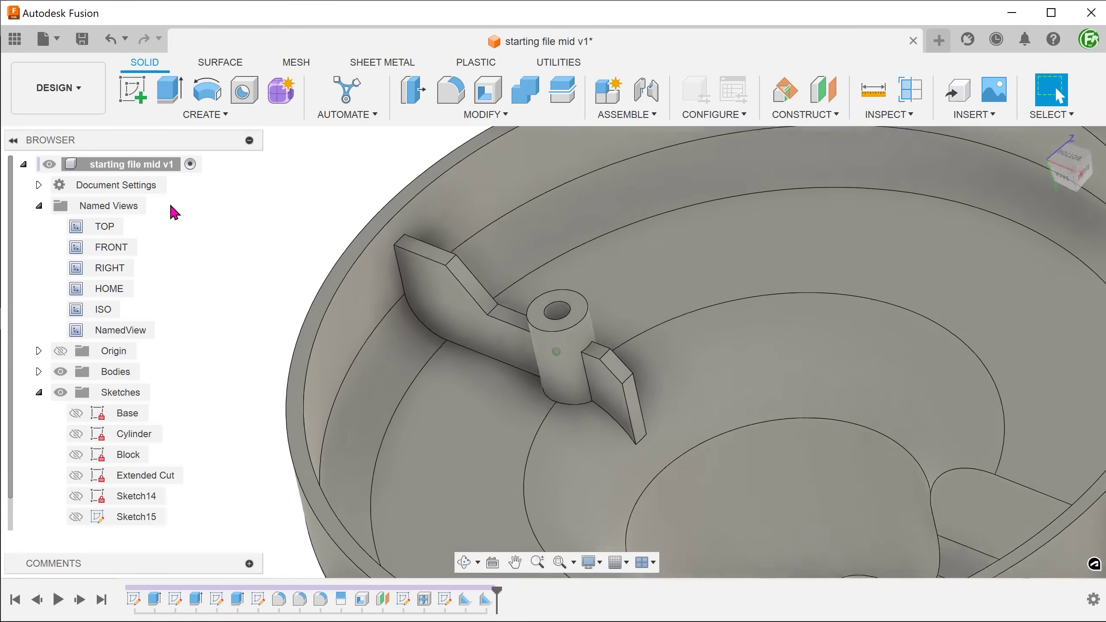
# - Set up a circular pattern of features with both ribs and the boss's Web feature as objects, and start choosing its axis
pyautogui.doubleClick(104, 311)
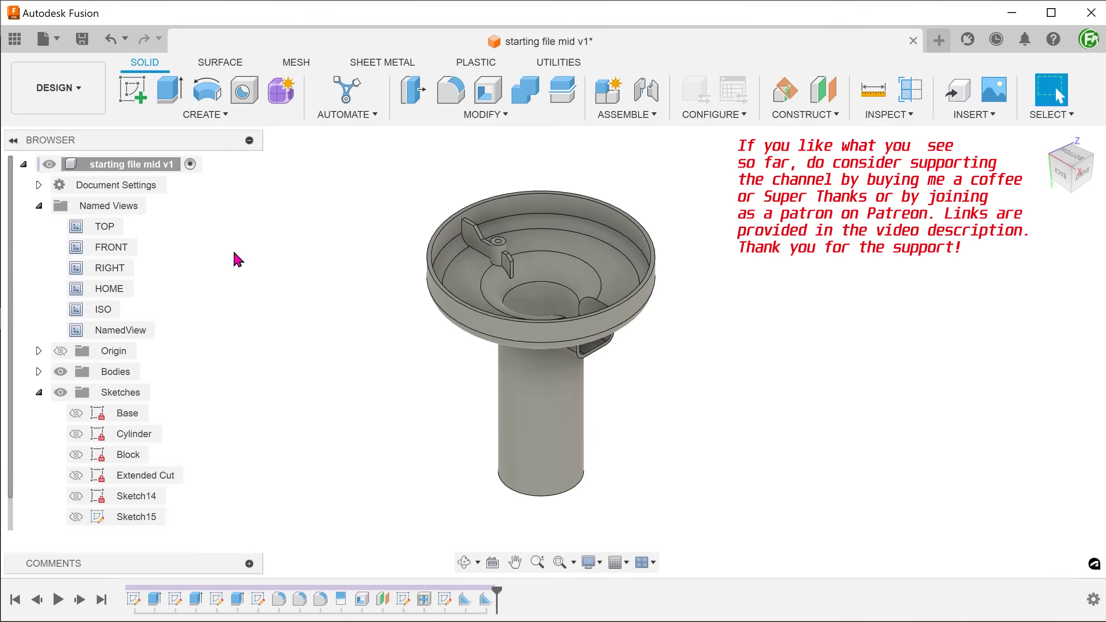
pyautogui.click(216, 115)
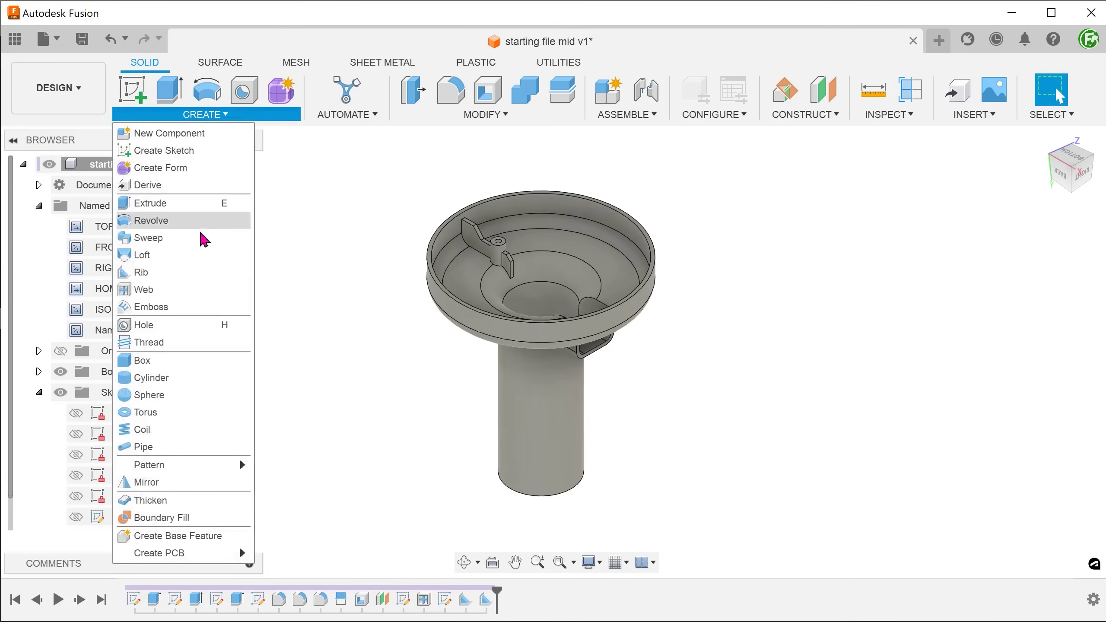
pyautogui.moveTo(212, 464)
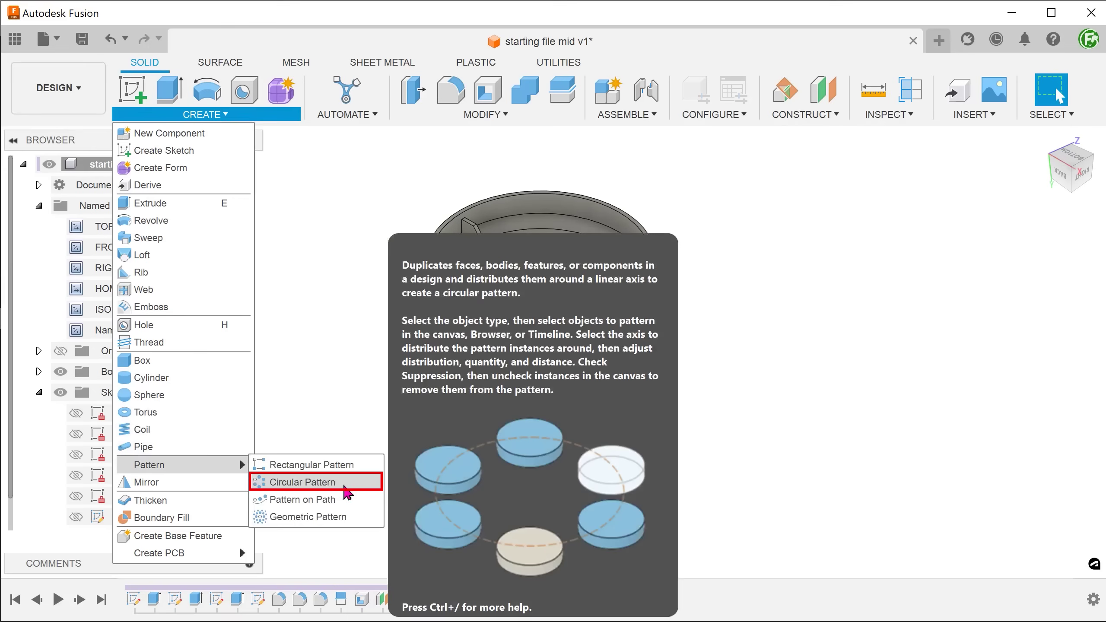
pyautogui.click(354, 484)
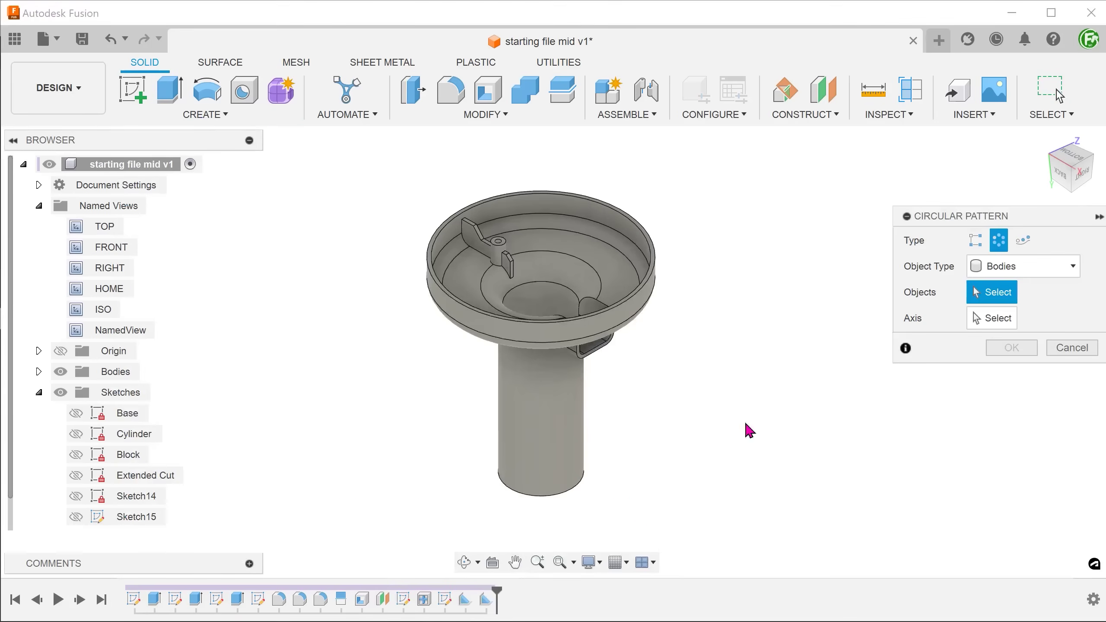
pyautogui.click(1037, 267)
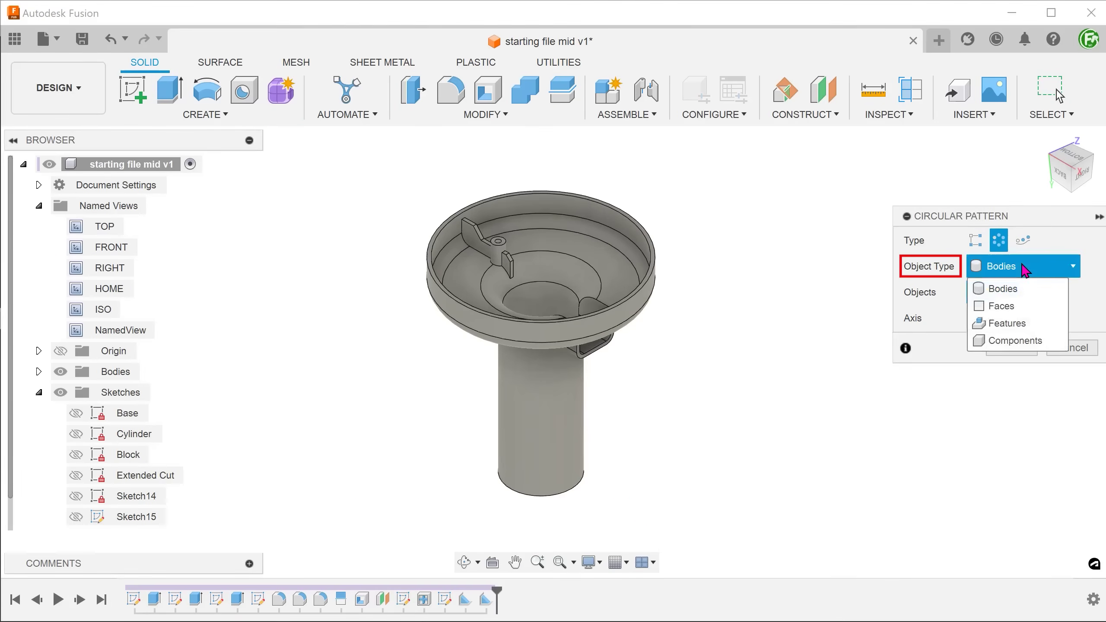
pyautogui.click(1051, 329)
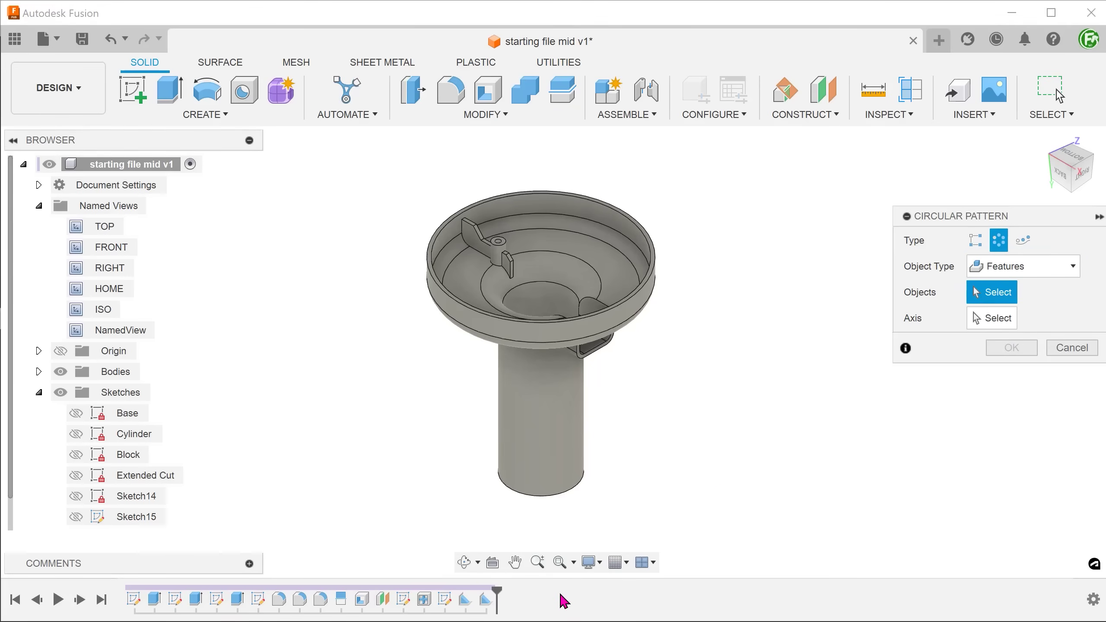
pyautogui.click(486, 600)
pyautogui.click(465, 601)
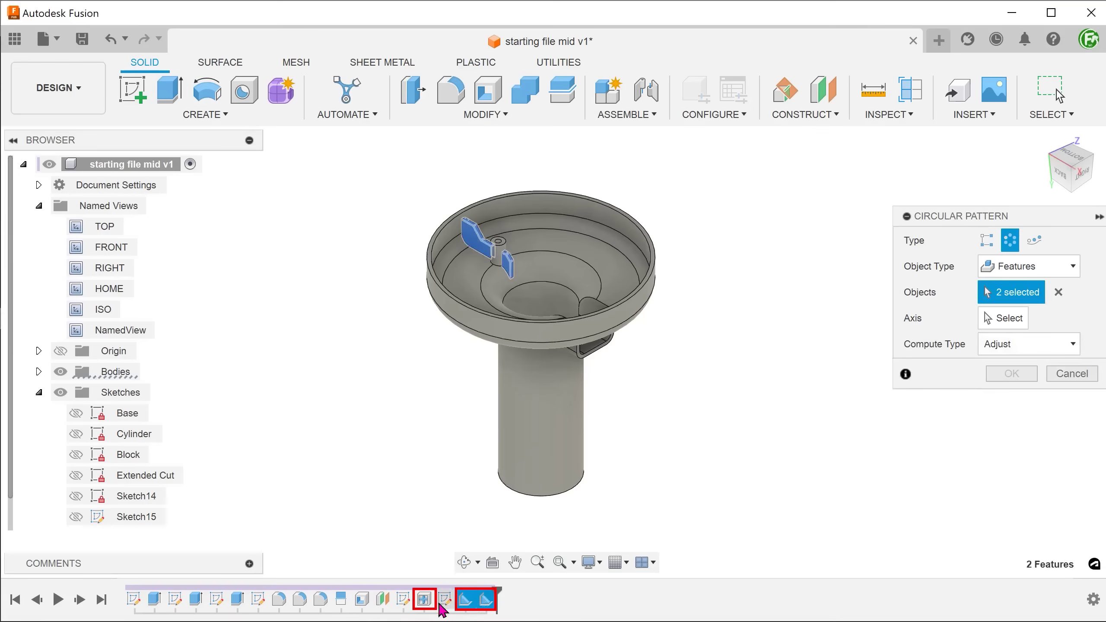
pyautogui.click(424, 601)
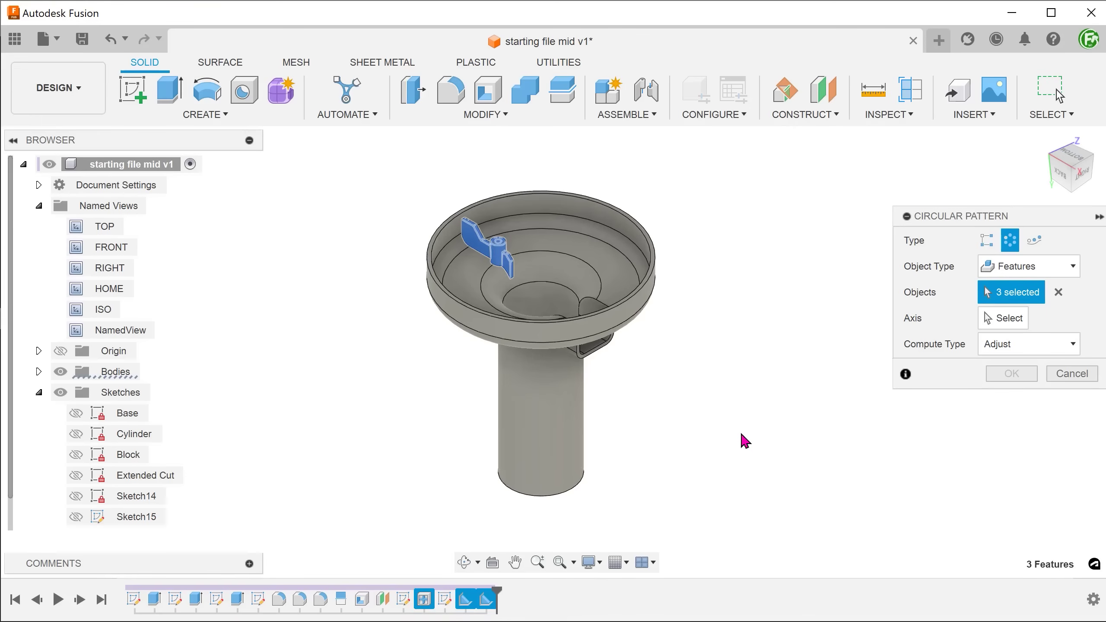
pyautogui.click(1006, 318)
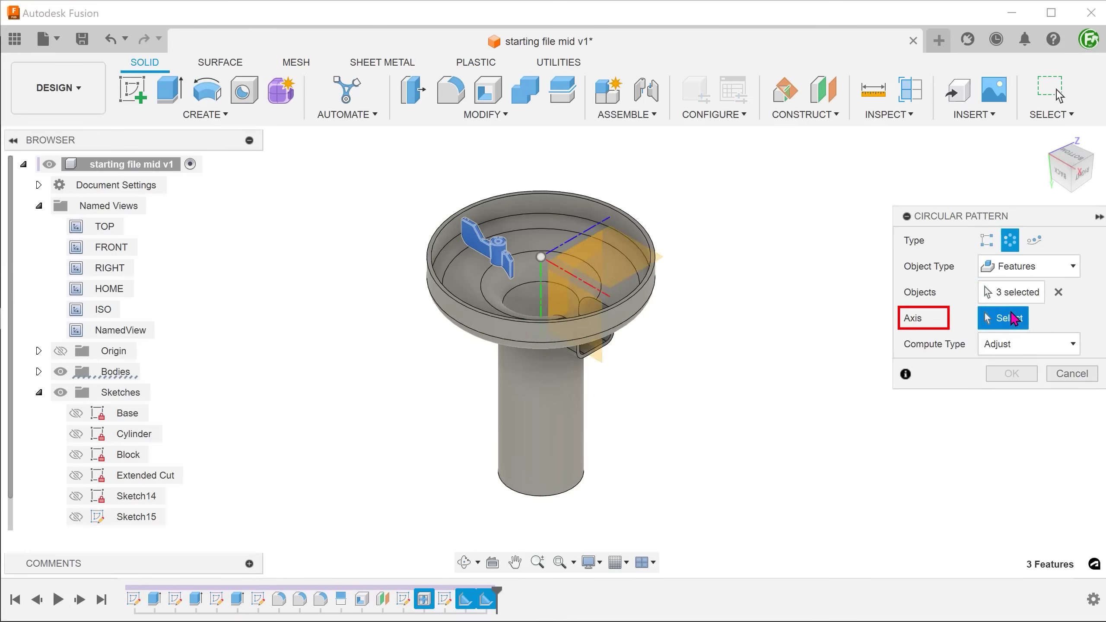